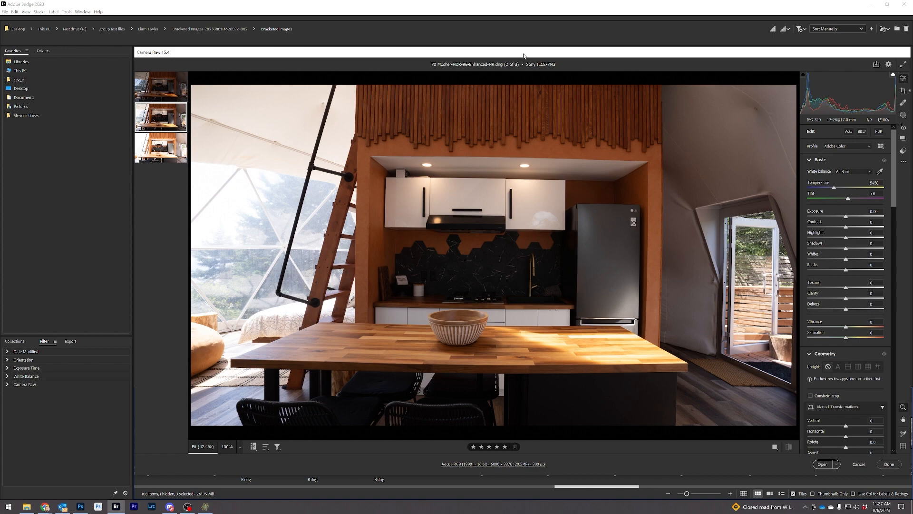
Compare the dark, middle and bright bracketed exposures of the kitchen at full view.
left_click(164, 89)
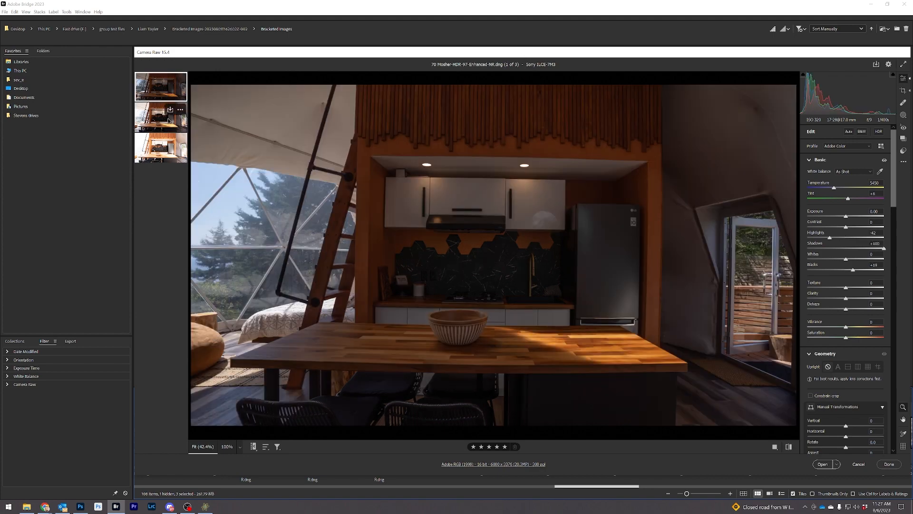
left_click(166, 117)
left_click(160, 153)
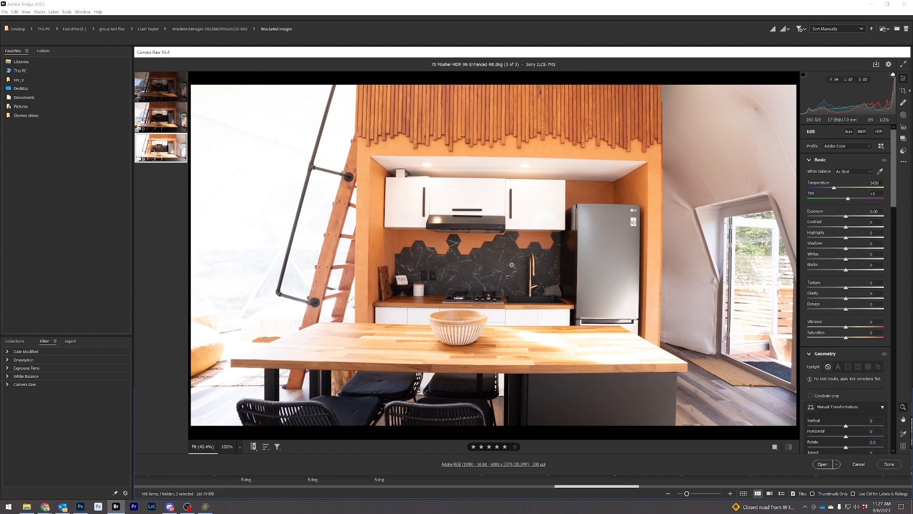
left_click(168, 99)
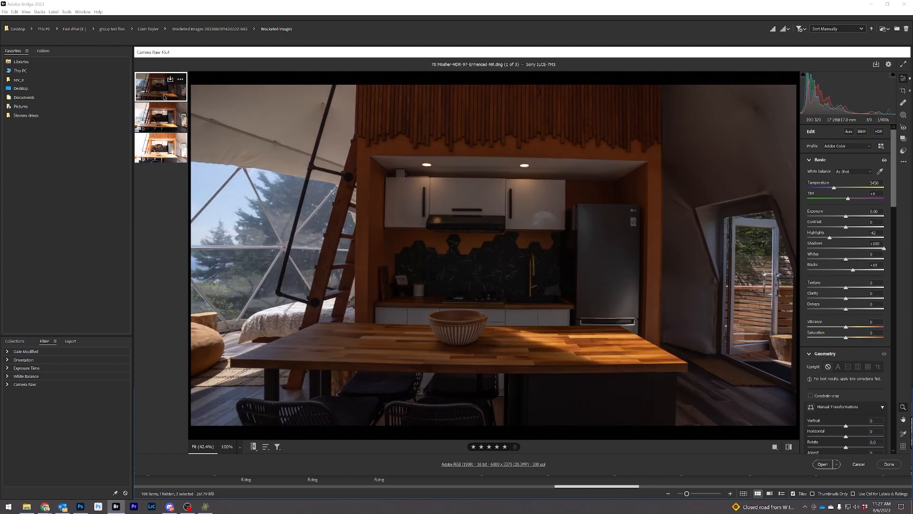
left_click(161, 153)
left_click(163, 123)
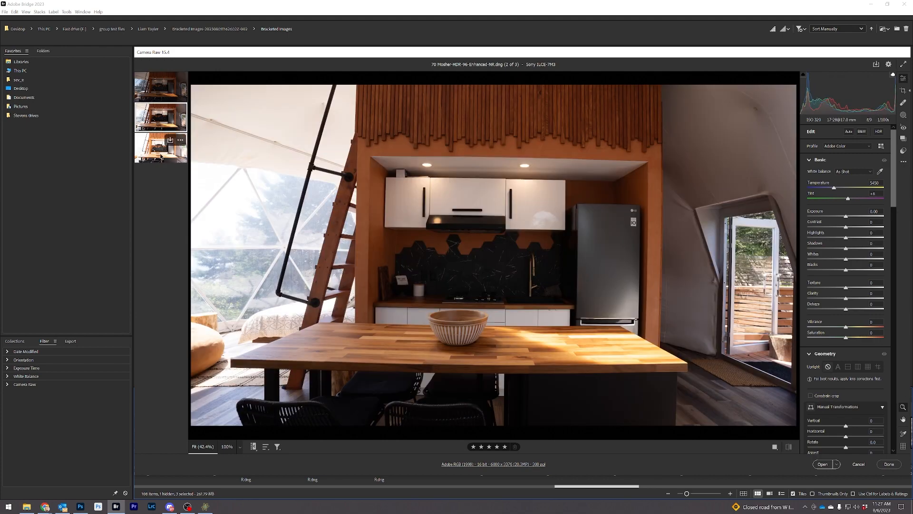
left_click(161, 155)
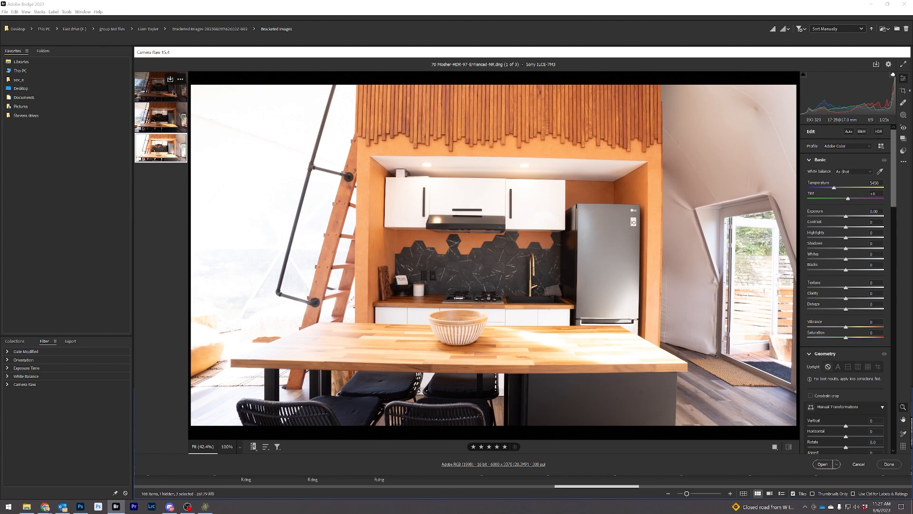
left_click(174, 94)
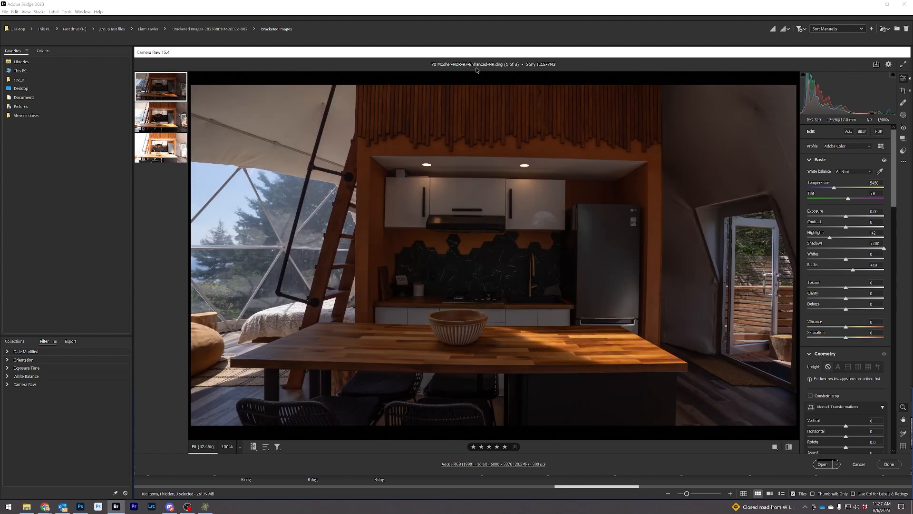
Inspect the alcove corner above the refrigerator up close in each of the three bracketed exposures, ending with the darkest at full view.
left_click(675, 157)
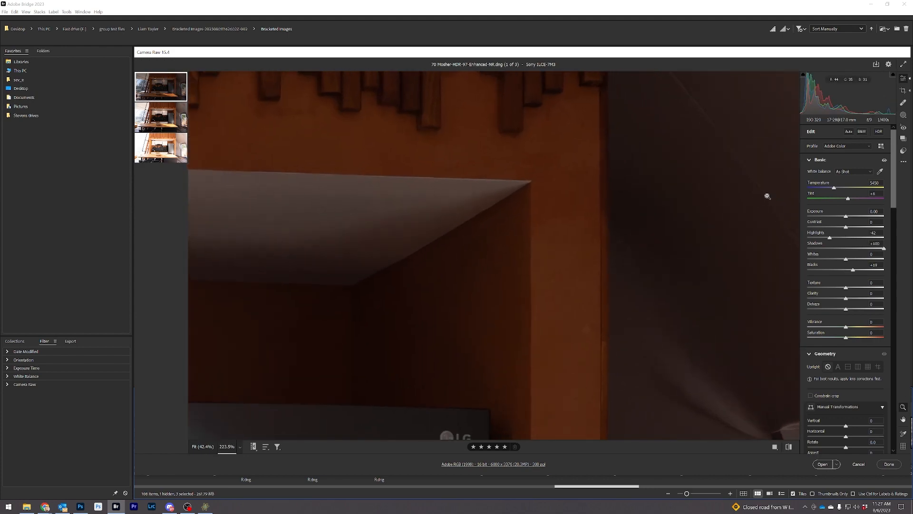
left_click(164, 126)
left_click_drag(647, 161, 738, 189)
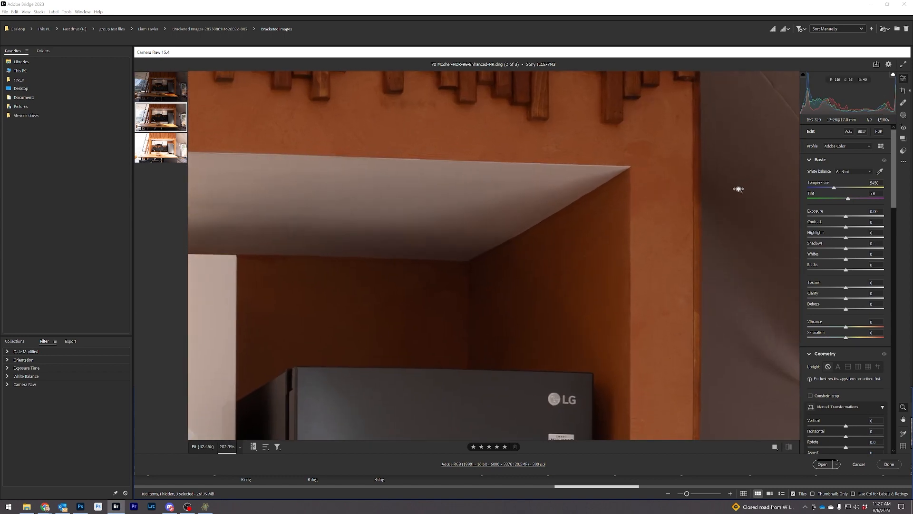
left_click(156, 155)
left_click_drag(652, 171, 750, 172)
left_click(168, 101)
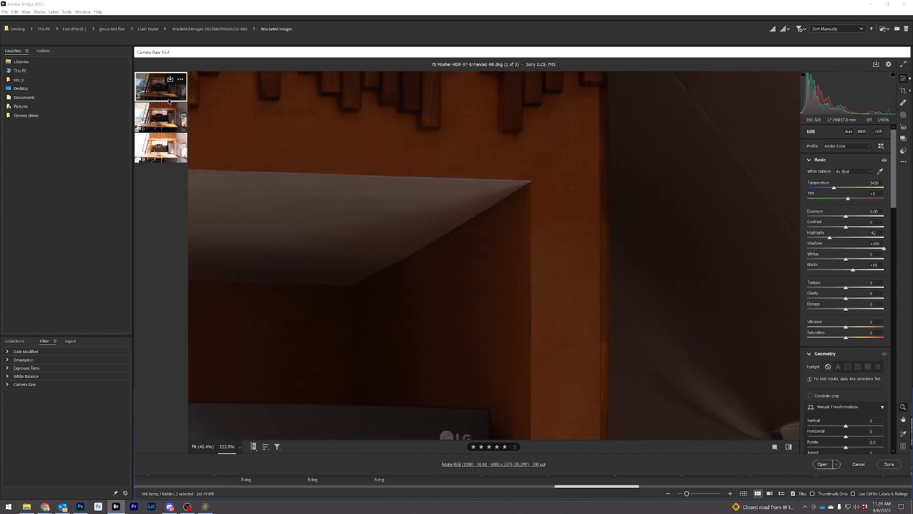
key("ctrl+0")
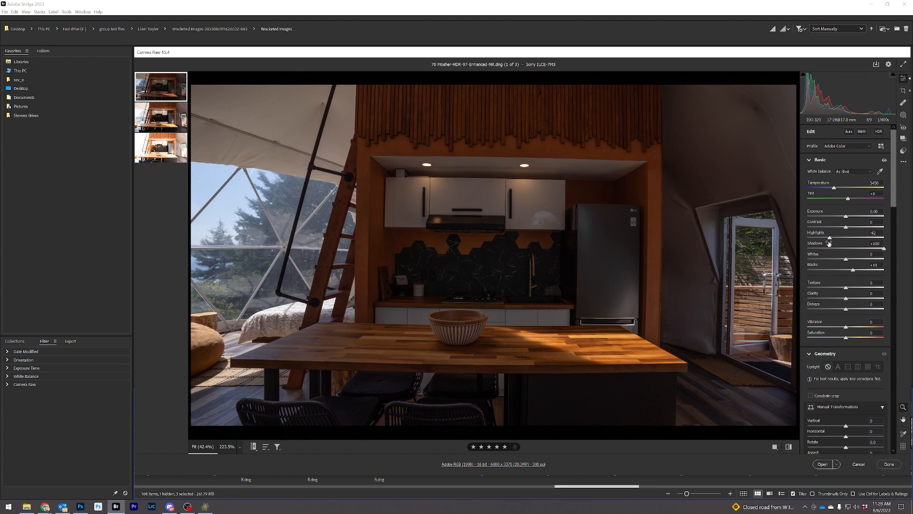
Lower the darkest exposure's Highlights to -68, and set the middle exposure's Exposure to +1.30 and Highlights to -65.
left_click_drag(830, 240, 820, 243)
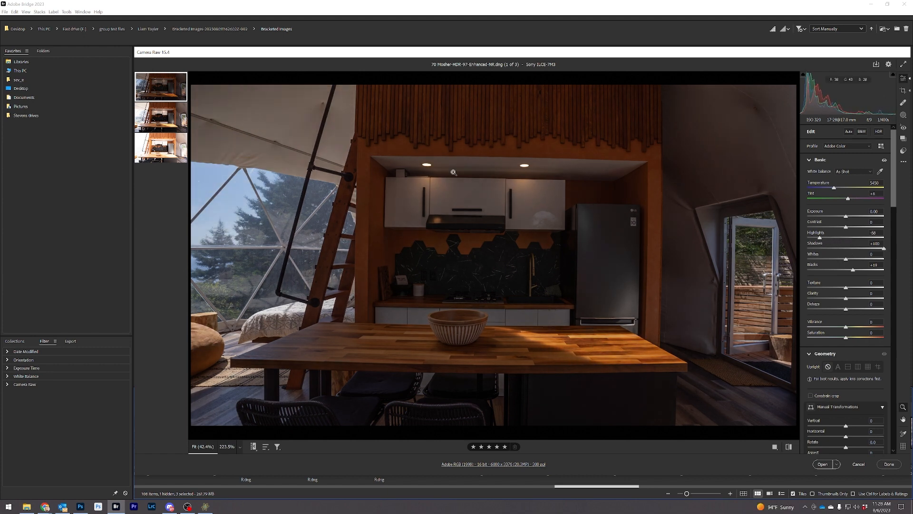
left_click(168, 112)
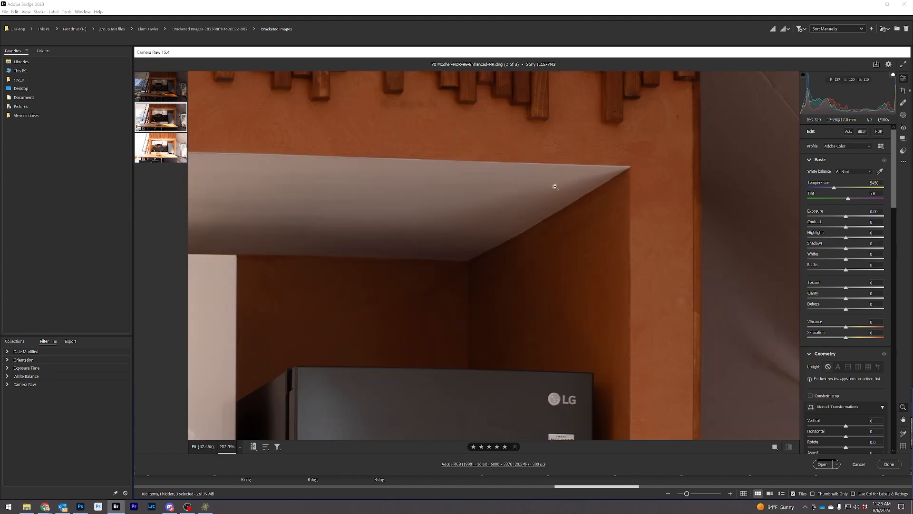
left_click(660, 198)
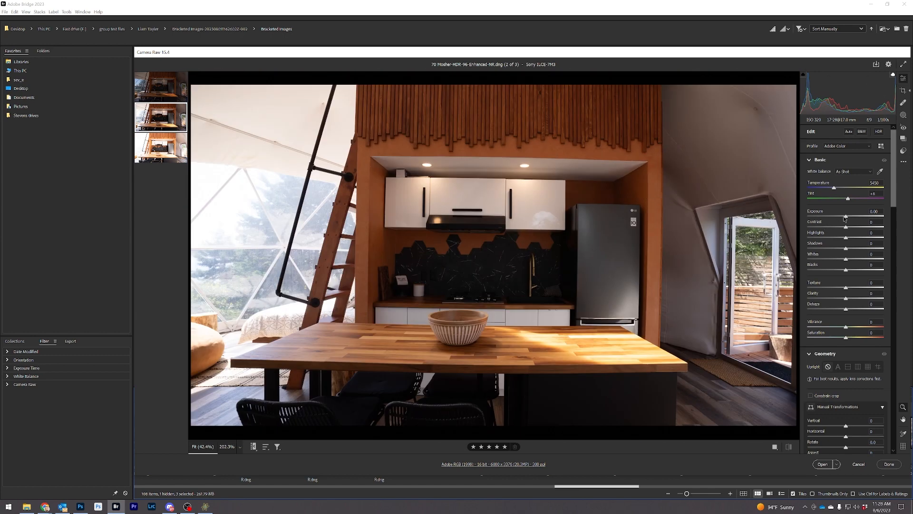
left_click_drag(846, 216, 822, 241)
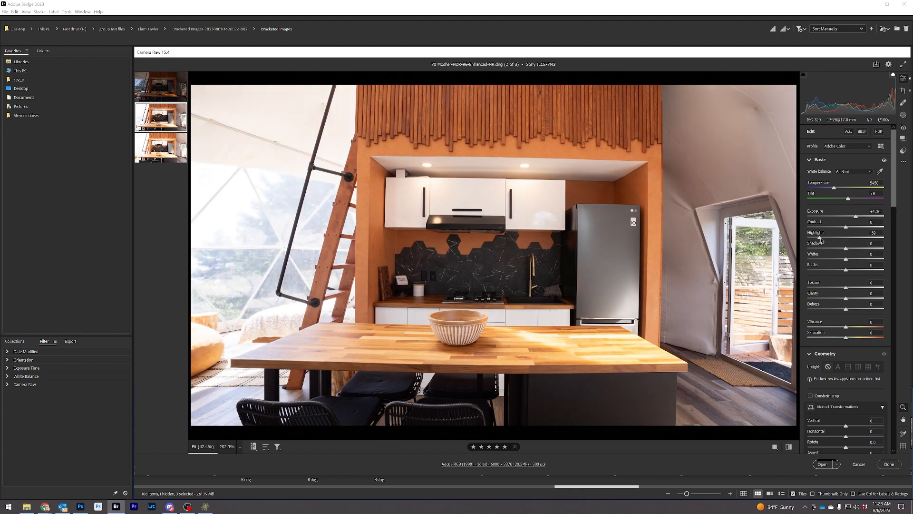
On the brightest exposure, set Highlights and Whites to -100, Exposure to -0.90 and Shadows to +36.
left_click(166, 151)
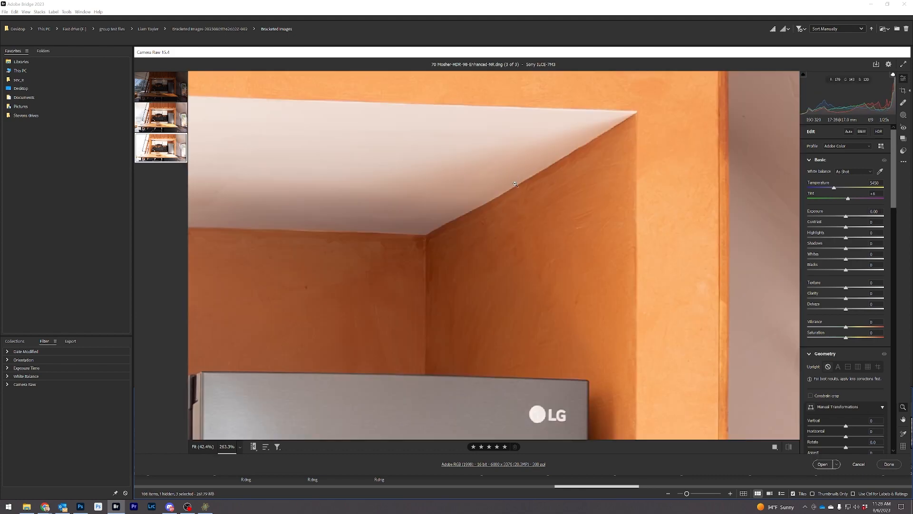
left_click(514, 184)
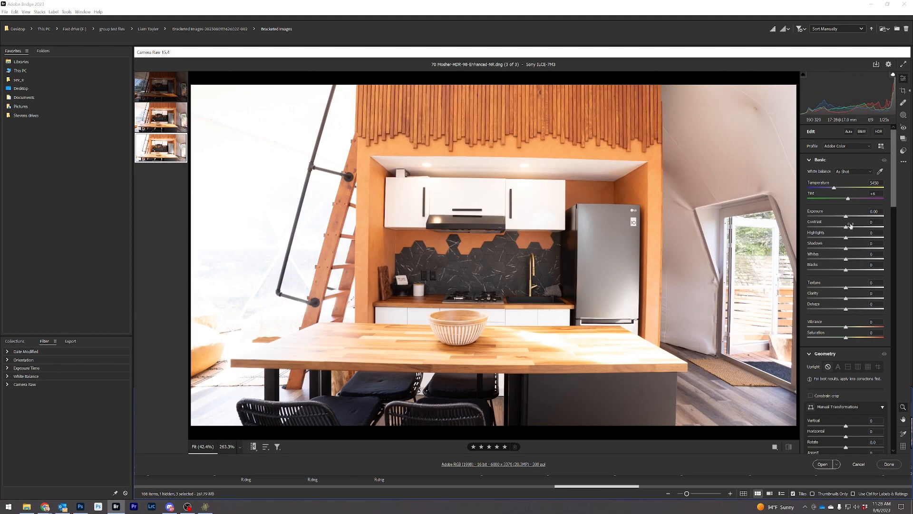
left_click_drag(847, 238, 808, 237)
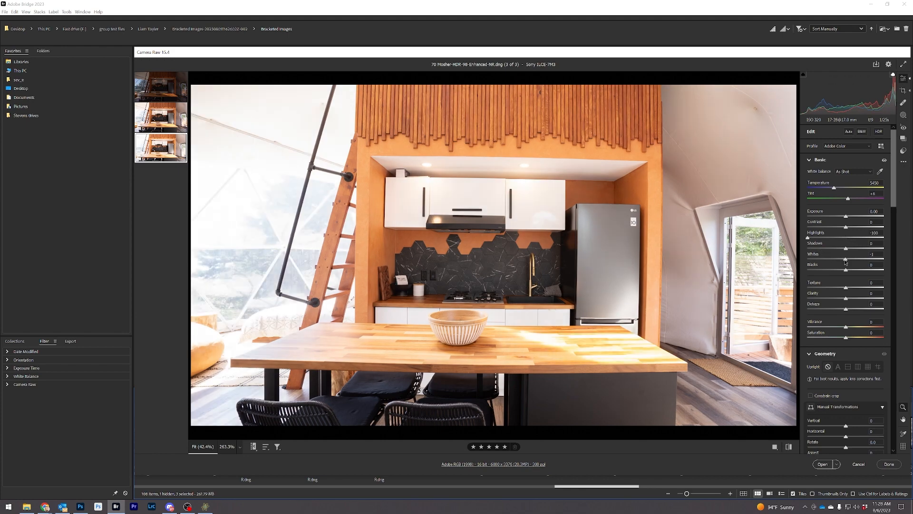
left_click_drag(845, 261, 807, 259)
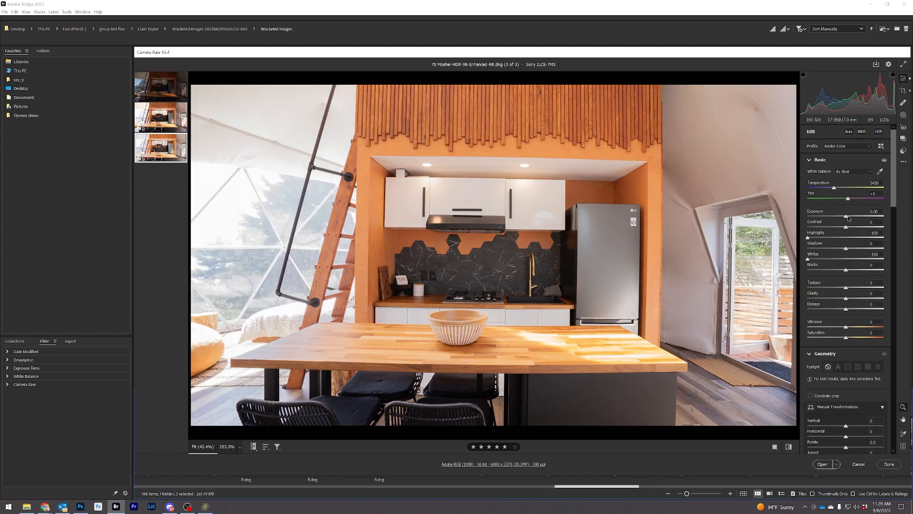
left_click_drag(846, 217, 860, 253)
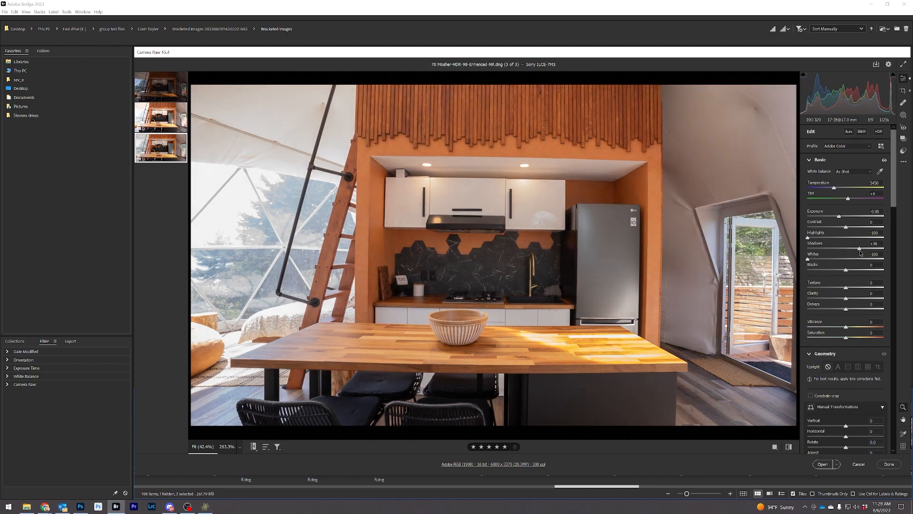
Review the three adjusted exposures, select them all and open them in Photoshop.
left_click(173, 89)
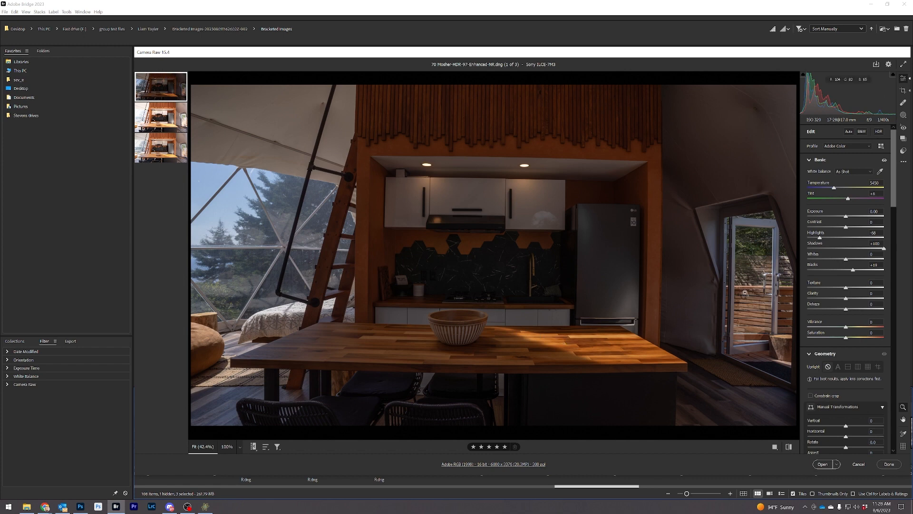
left_click(156, 124)
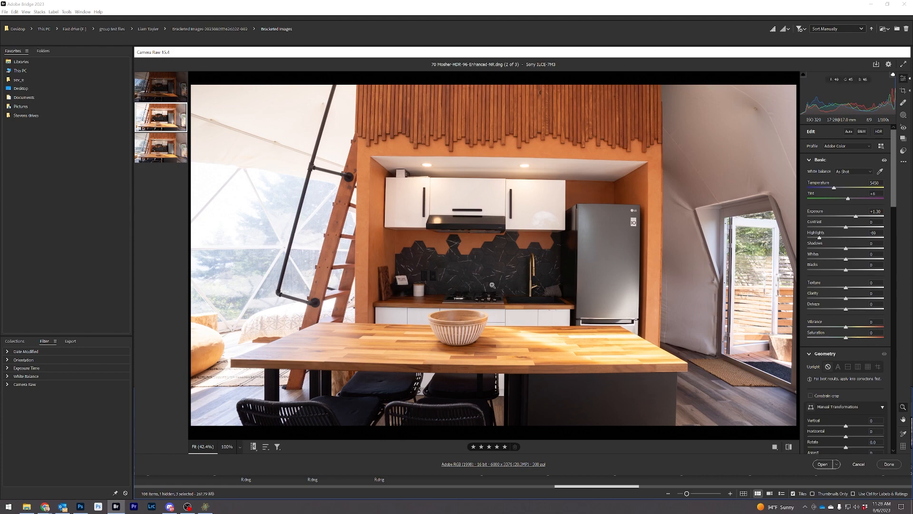
left_click(164, 152)
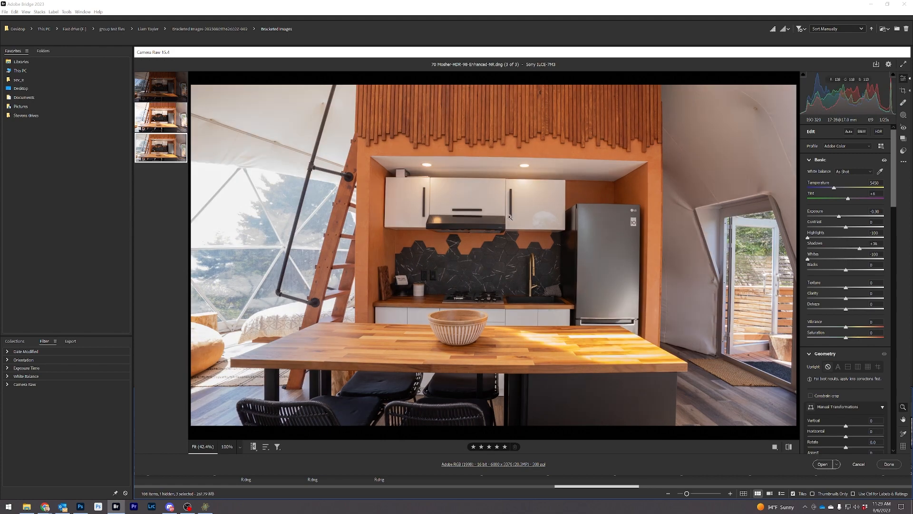
left_click(158, 95, "shift")
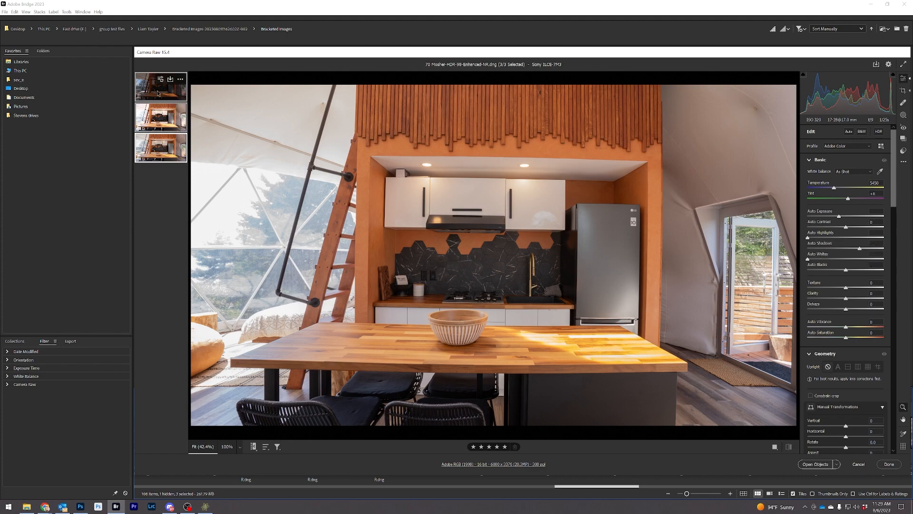
left_click(828, 466)
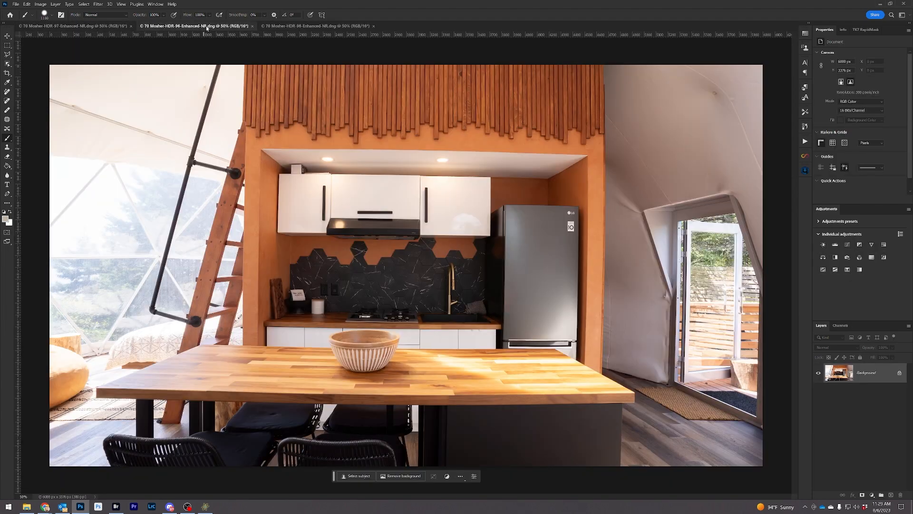
Compare the HDR-96 and HDR-98 images, then paste a copy of the entire HDR-98 image as a layer into the HDR-96 document.
left_click(279, 28)
left_click(230, 28)
left_click(289, 27)
left_click(230, 27)
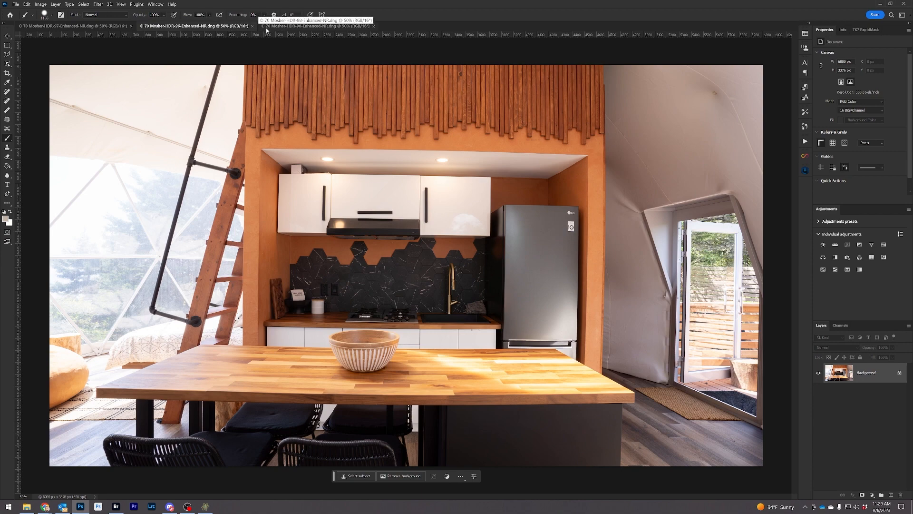
left_click(287, 27)
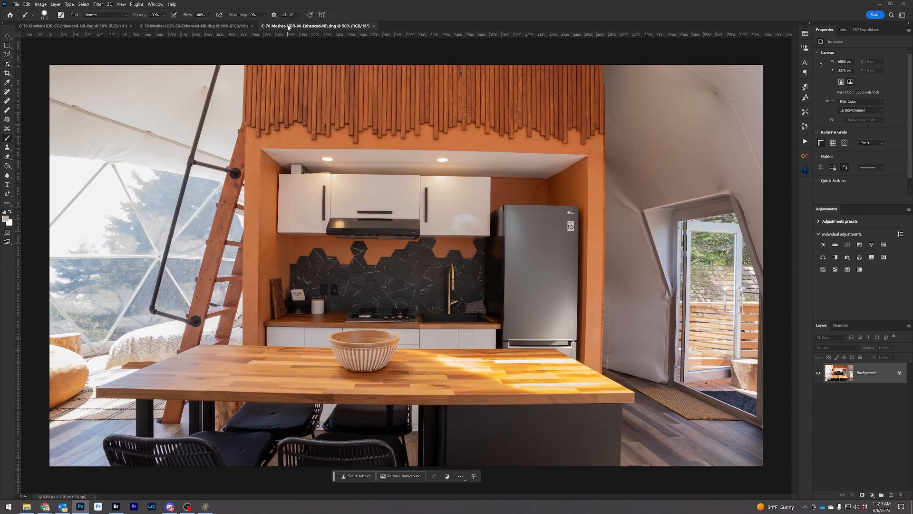
key("ctrl+a")
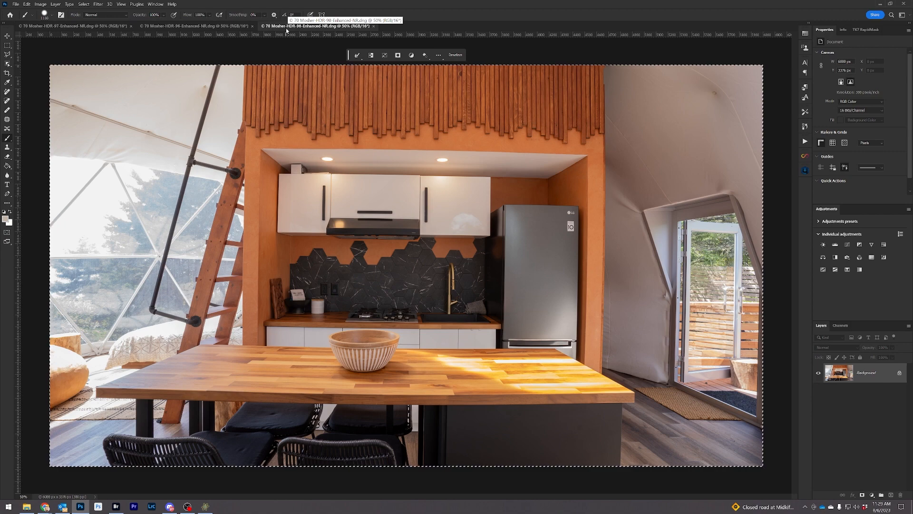
key("ctrl+c")
left_click(200, 26)
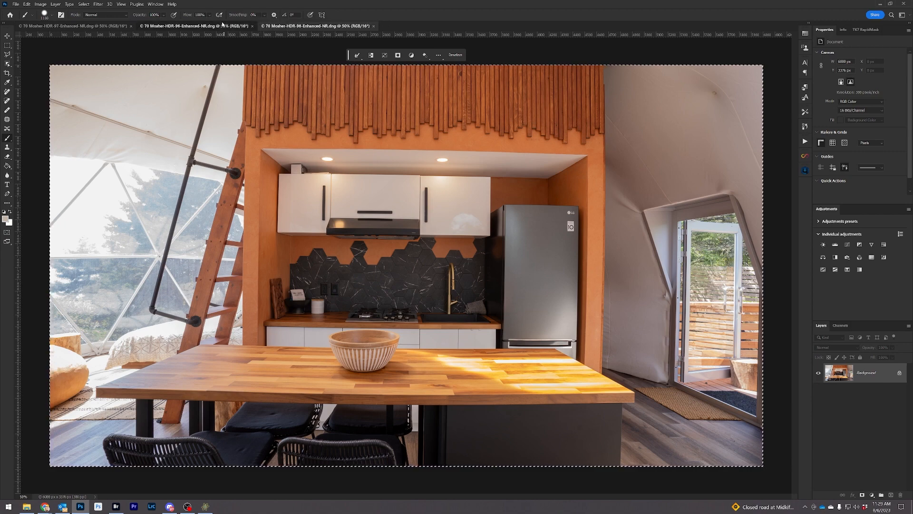
key("ctrl+v")
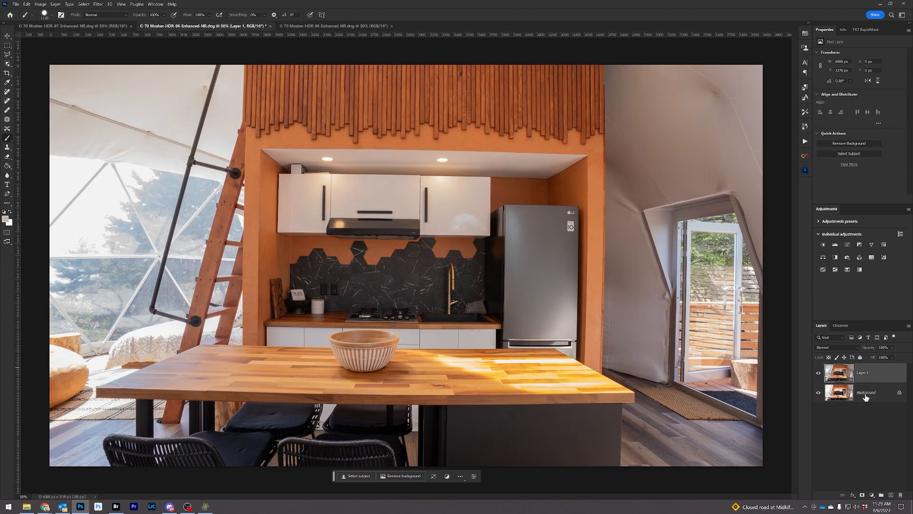
Hide the pasted layer and load the Background layer's RGB channel luminosity as a selection.
left_click(819, 372)
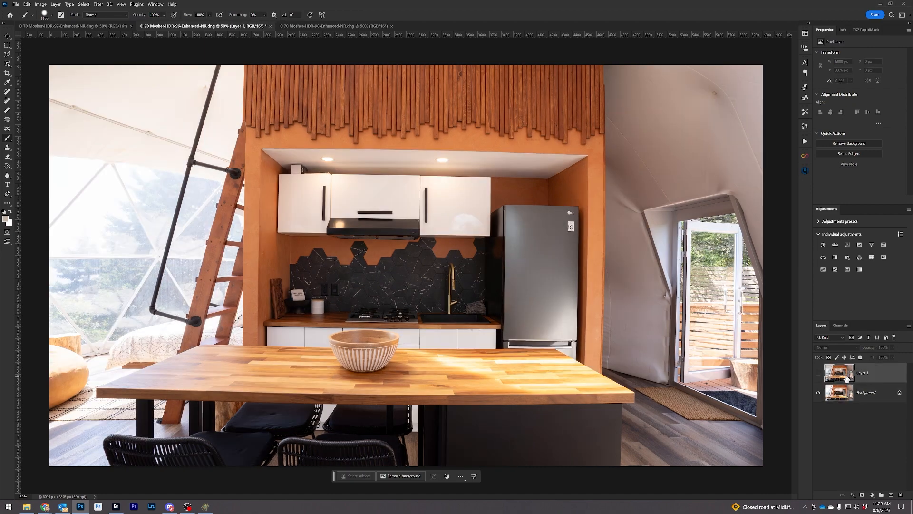
left_click(850, 394)
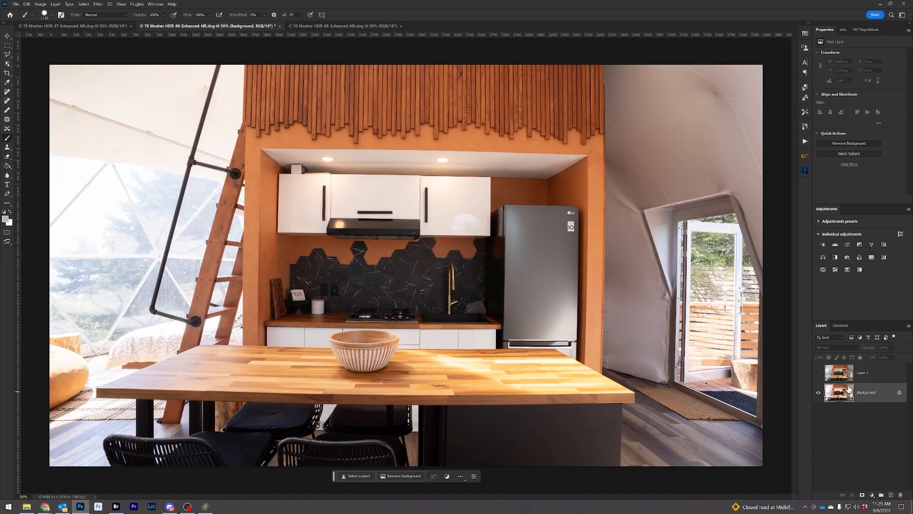
left_click(841, 326)
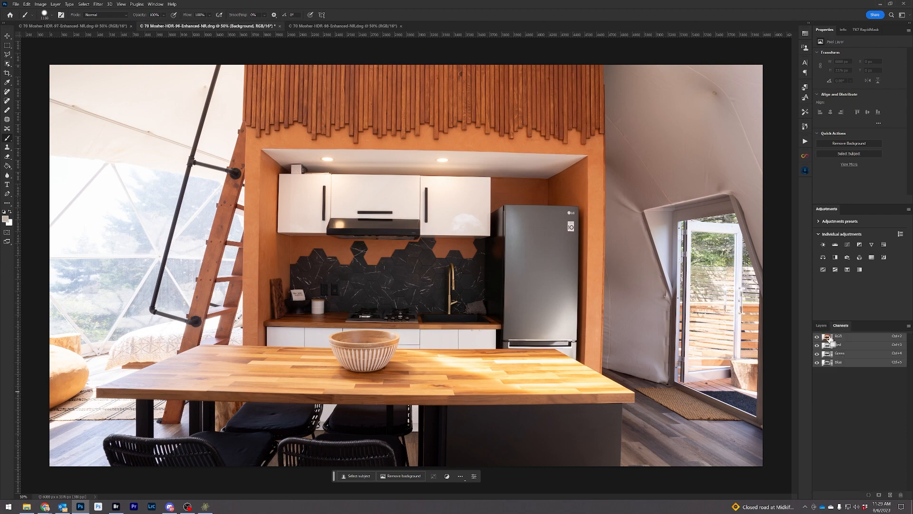
left_click(830, 338, "ctrl")
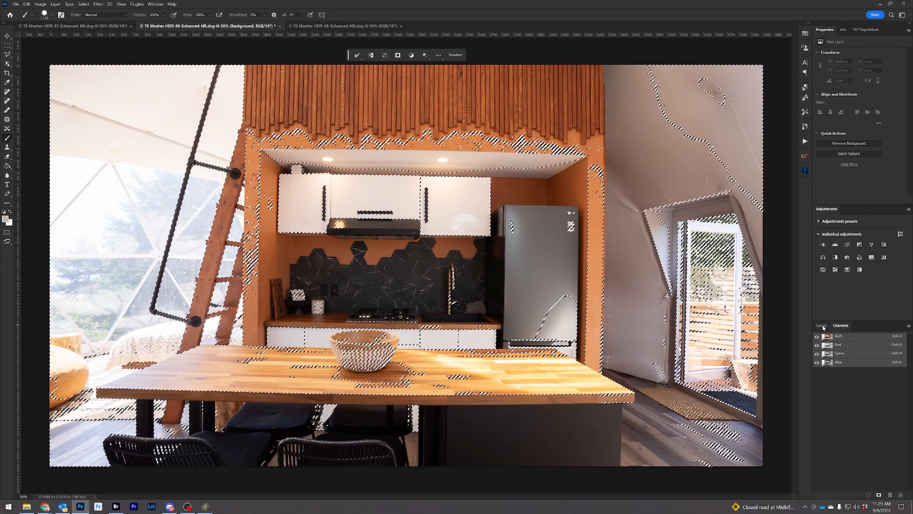
left_click(822, 326)
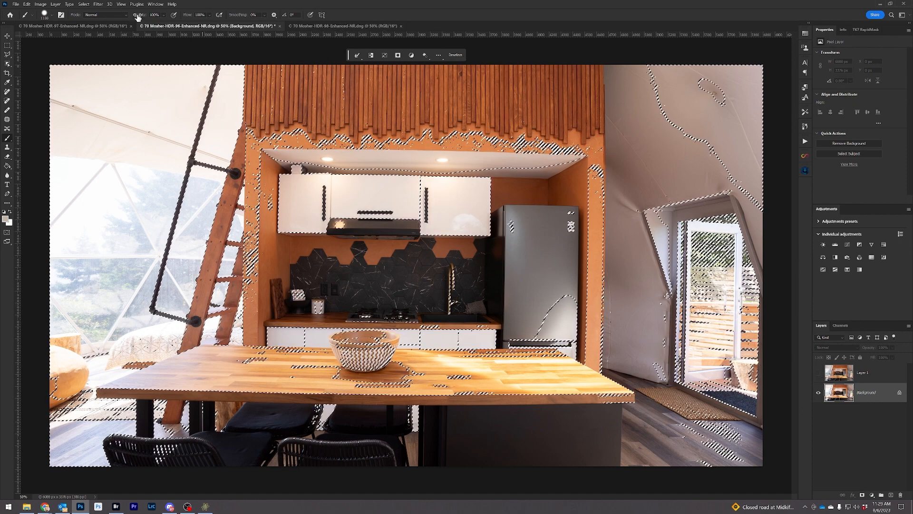
Feather the luminosity selection by 50 pixels and turn it into a layer mask on the pasted HDR-98 layer.
left_click(84, 4)
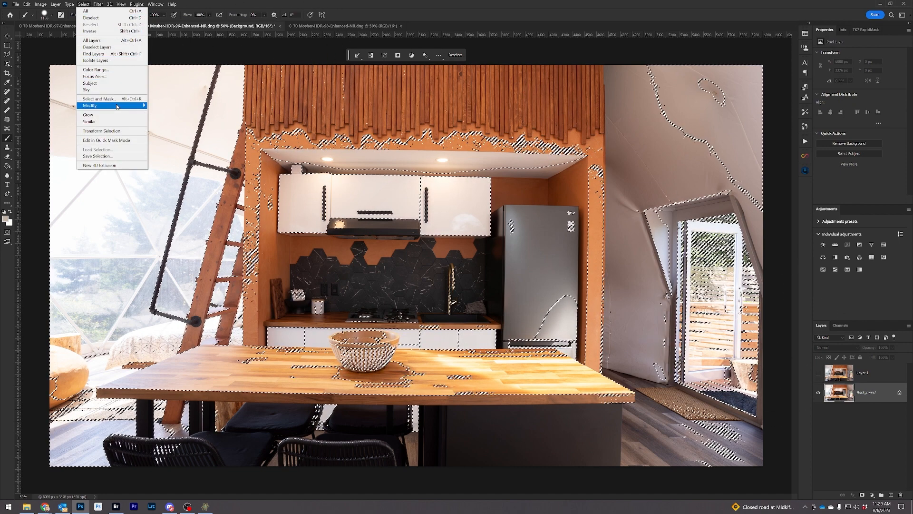
mouse_move(114, 105)
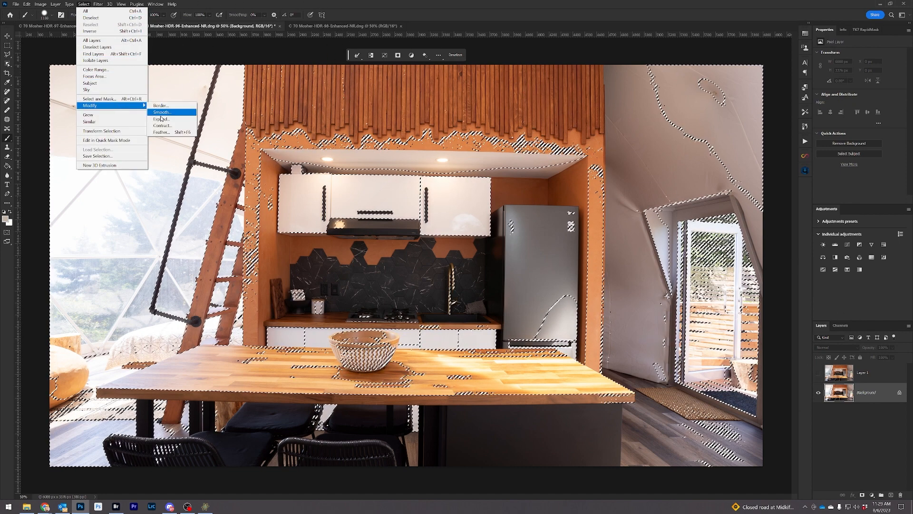
left_click(180, 132)
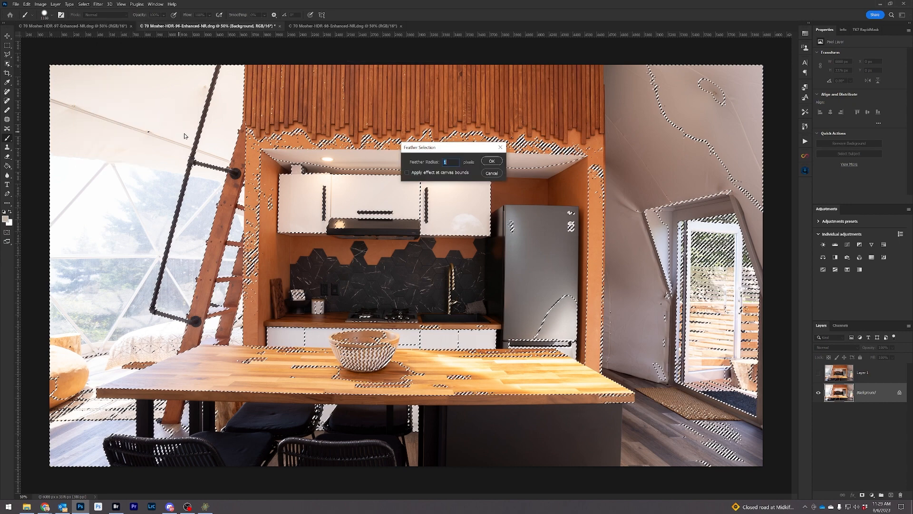
type("50")
key("Return")
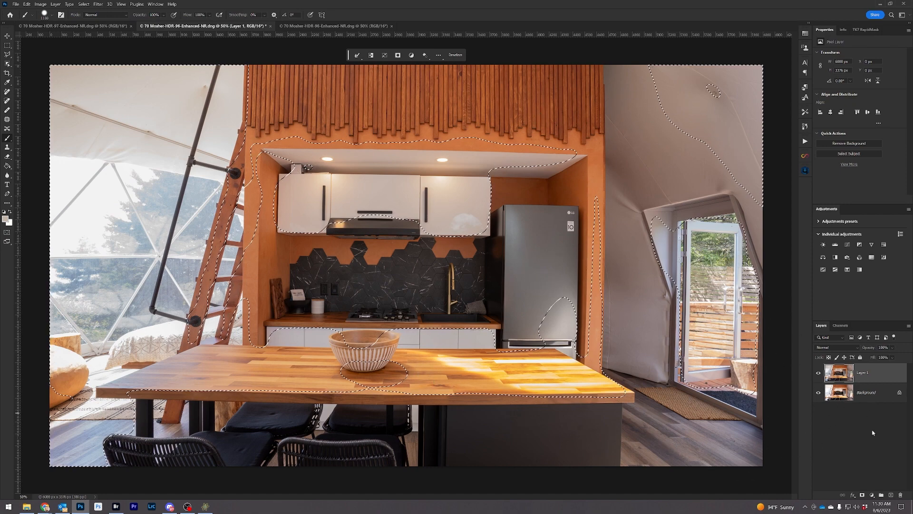
left_click(862, 495)
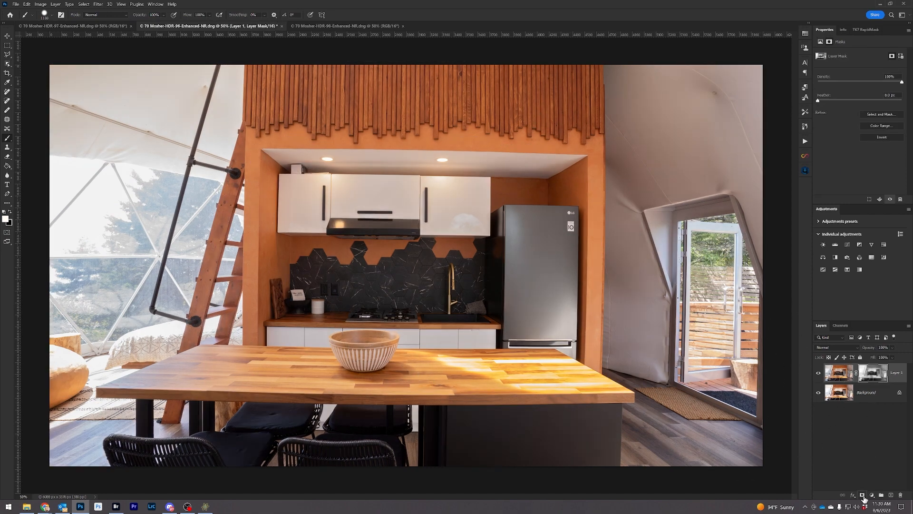
Compare the image with the masked layer hidden and shown, then flatten the HDR-96 document.
left_click(818, 373)
left_click(818, 373)
left_click(819, 373)
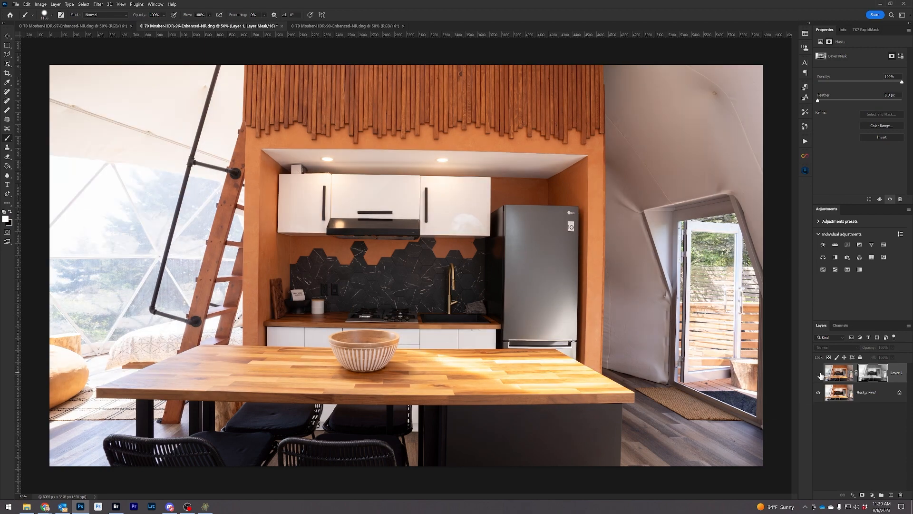
left_click(818, 373)
left_click(818, 373)
left_click(818, 372)
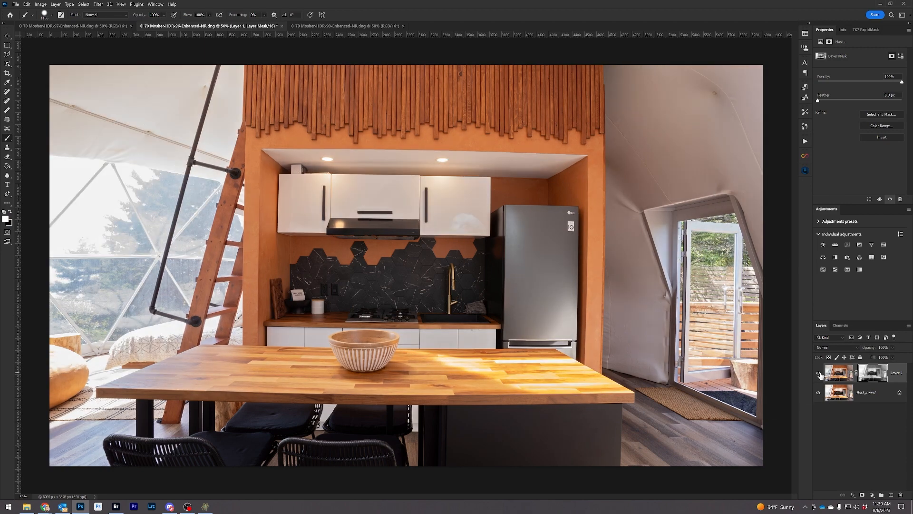
right_click(871, 397)
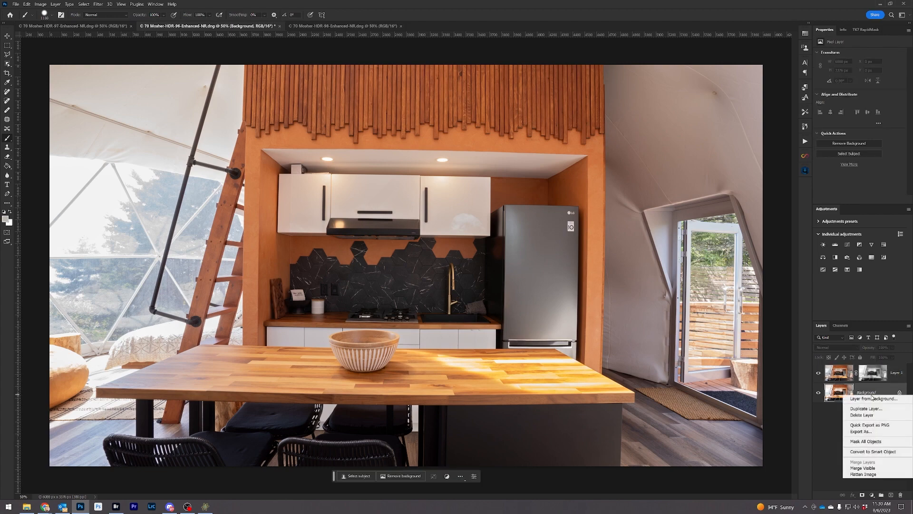
left_click(871, 474)
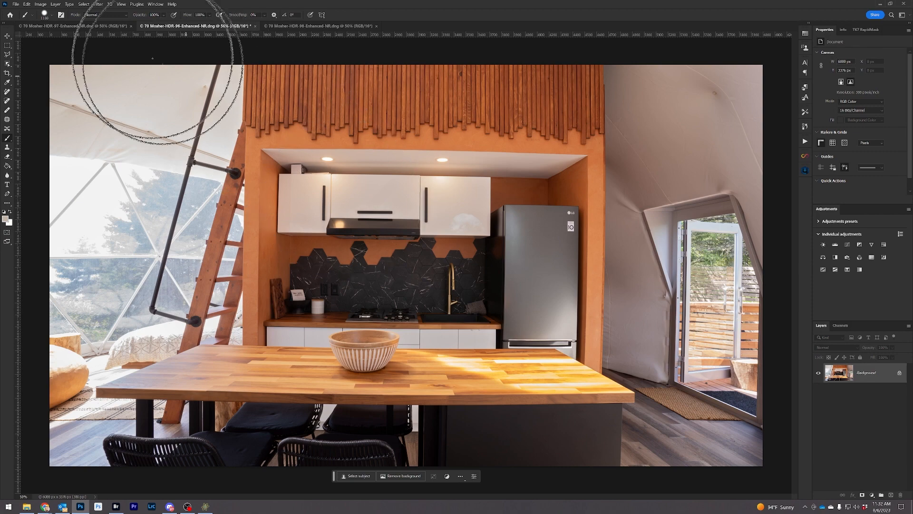
Paste a copy of the entire HDR-97 image as a layer into the HDR-96 document and duplicate that layer.
left_click(95, 26)
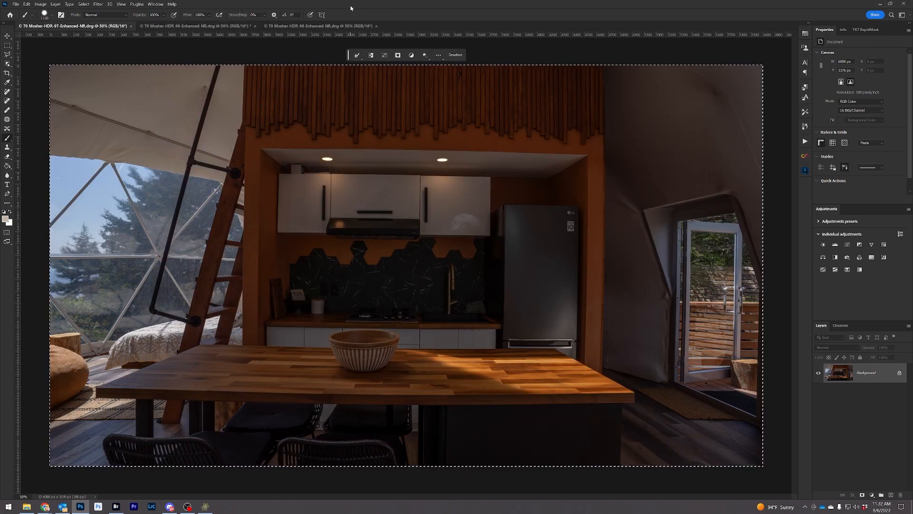
left_click(158, 26)
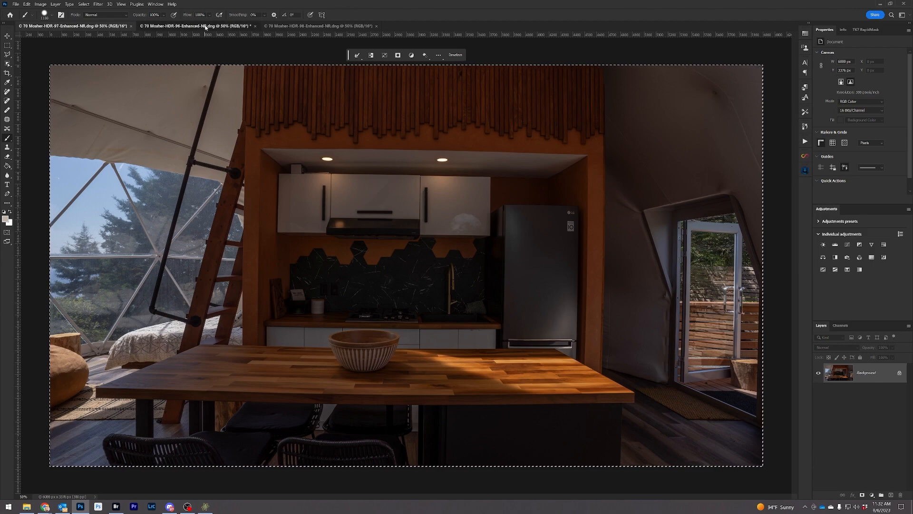
key("ctrl+v")
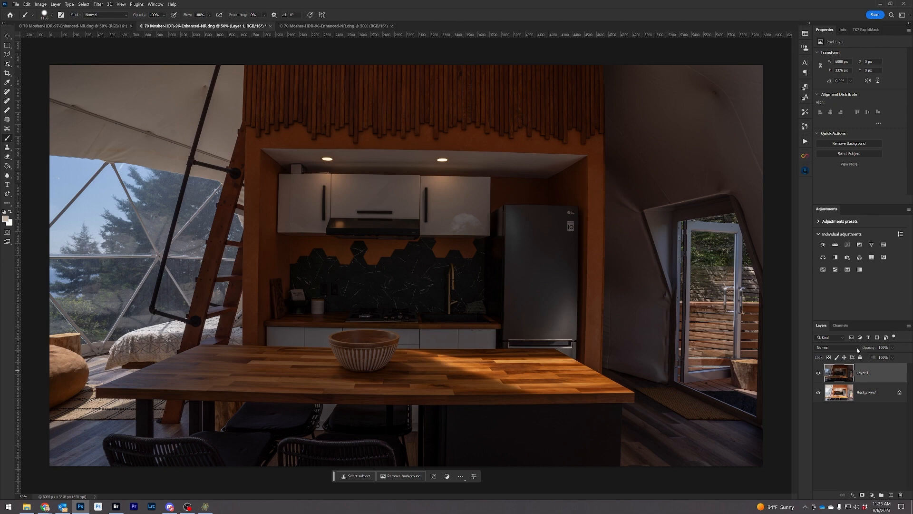
key("ctrl+j")
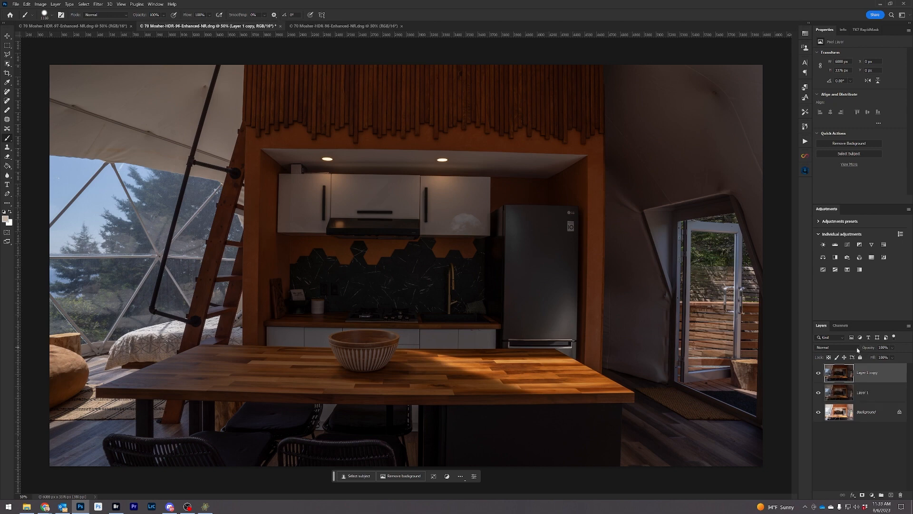
Hide both dark exposure layers and load the Background layer's RGB channel luminosity as a selection.
left_click(818, 374)
left_click(848, 396)
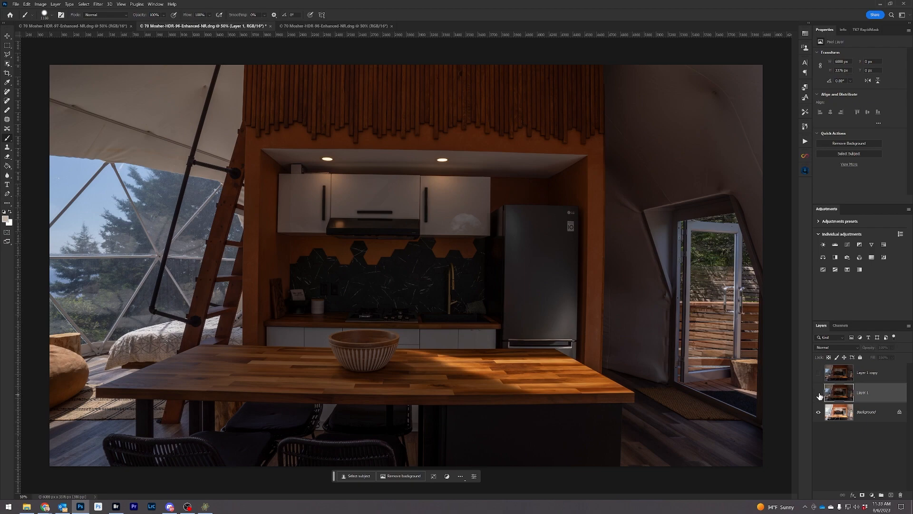
left_click(820, 396)
left_click(866, 412)
left_click(840, 325)
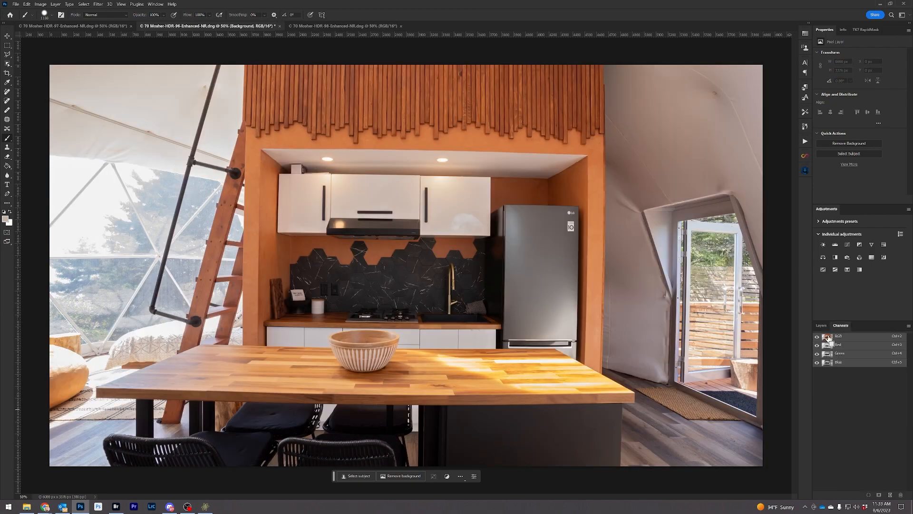
left_click(828, 337, "ctrl")
left_click(822, 325)
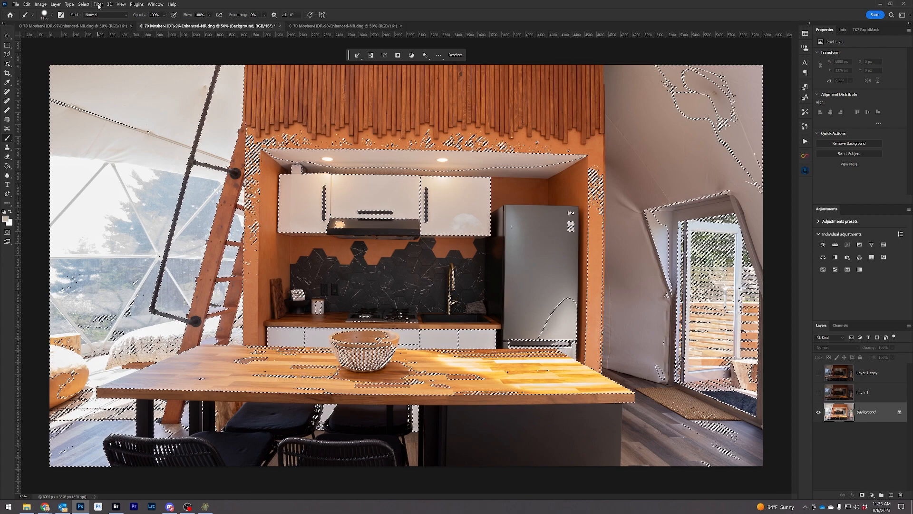
Feather the selection by 100 pixels, show Layer 1 and add a mask to it from the selection.
key("shift+F6")
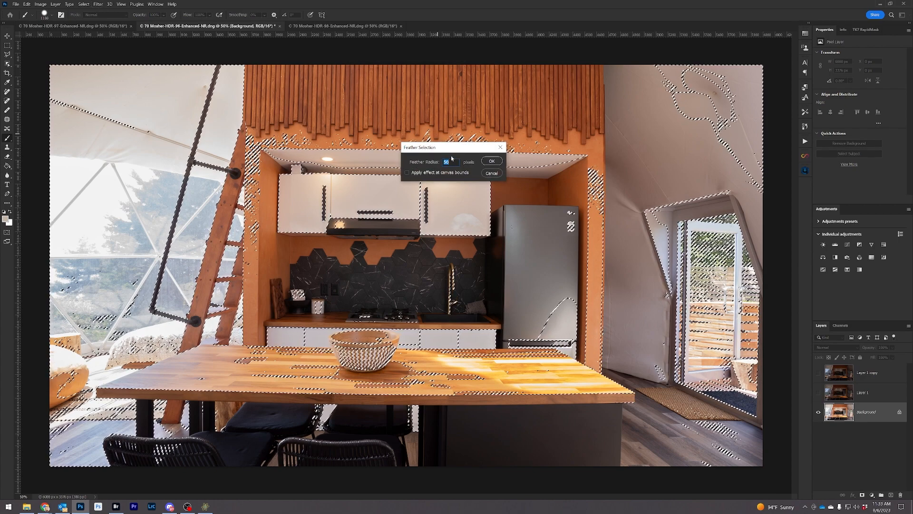
type("100")
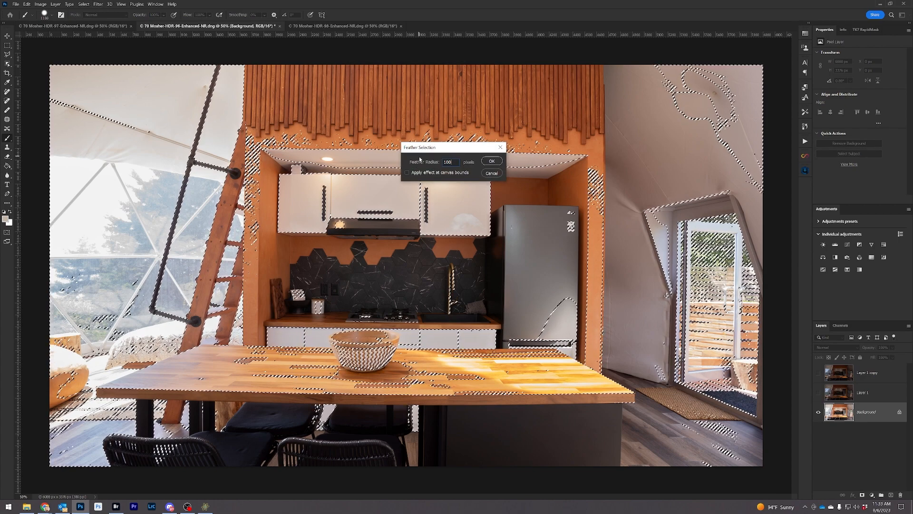
left_click(494, 162)
left_click(864, 394)
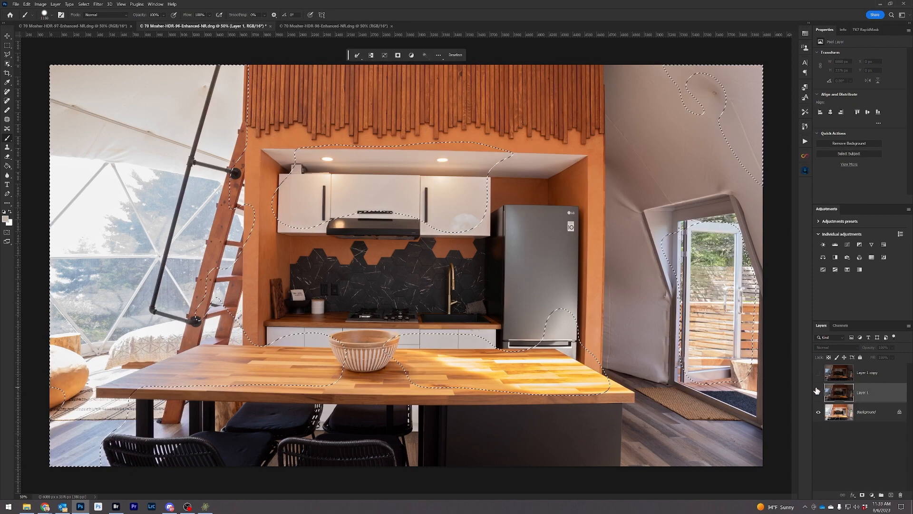
left_click(819, 393)
left_click(862, 494)
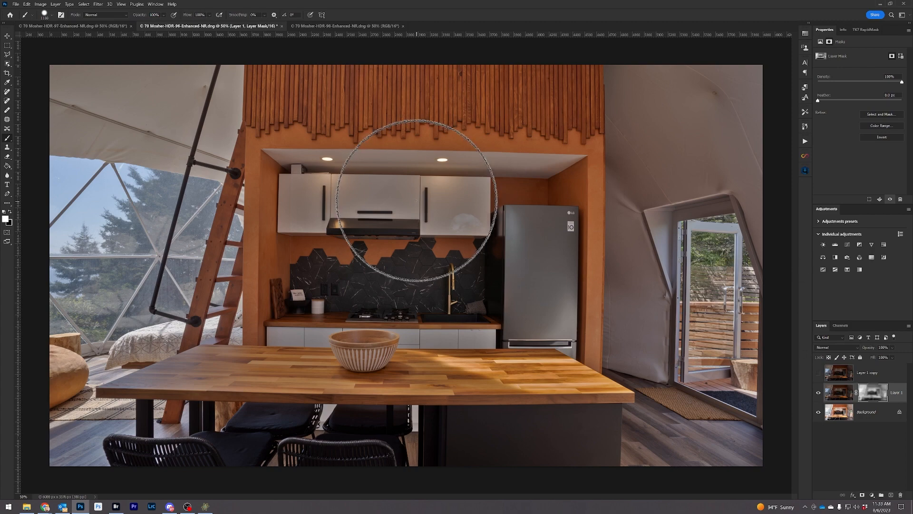
Compare the blend with Layer 1's mask inverted and in its original state, keeping the original mask.
left_click_drag(390, 114, 330, 114)
key("ctrl+z")
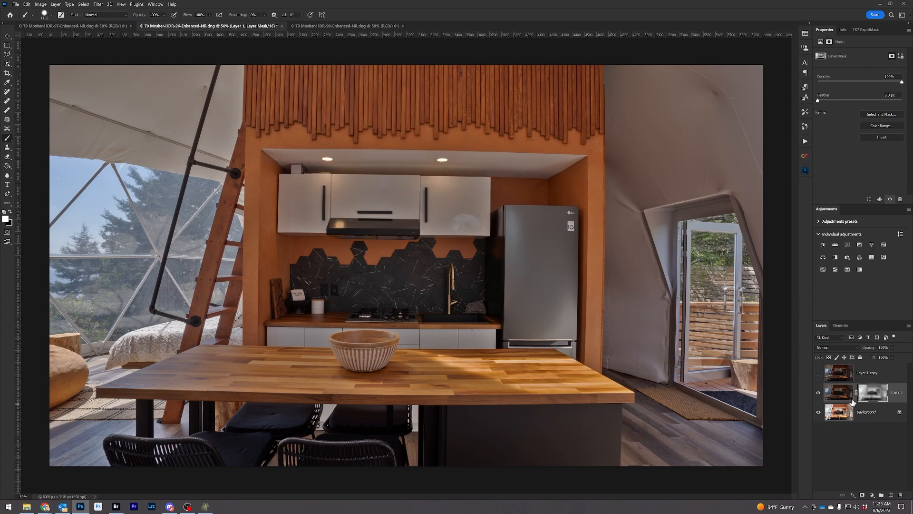
key("ctrl+i")
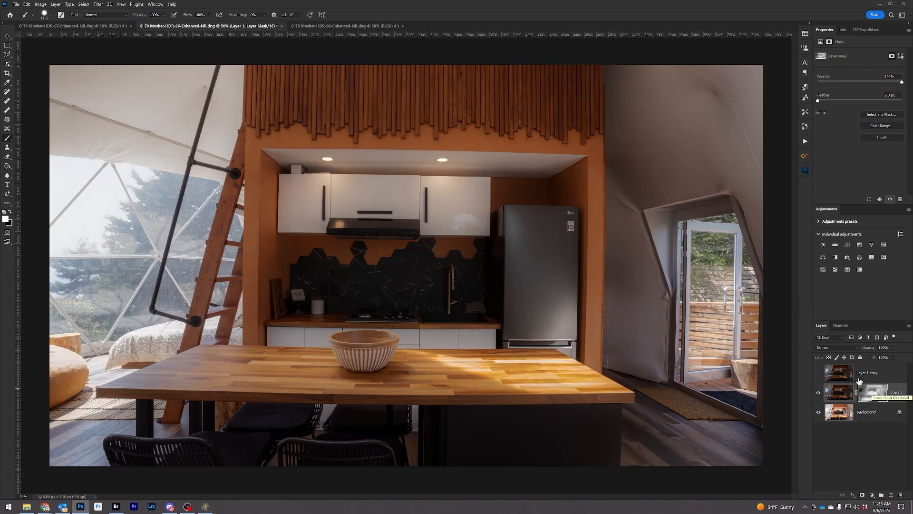
key("ctrl+i")
key("ctrl+i")
key("ctrl+i")
key("ctrl+i")
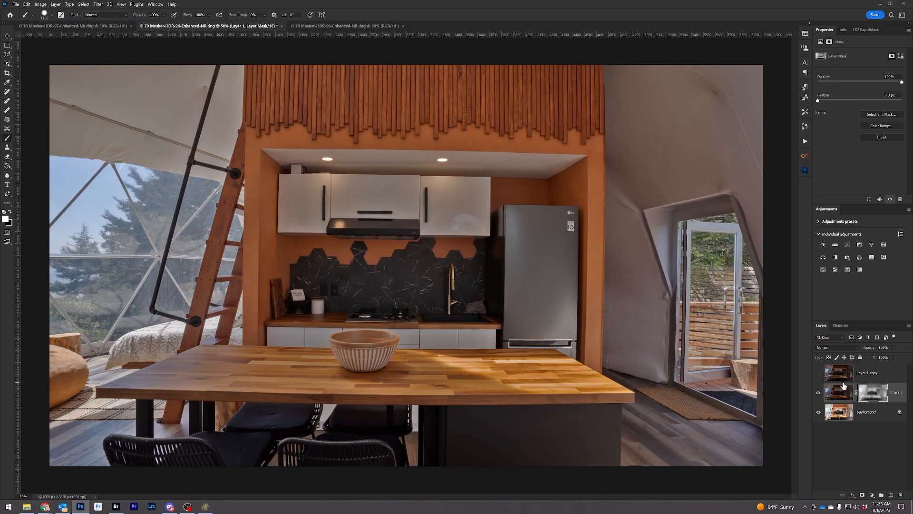
key("ctrl+i")
key("ctrl+i")
key("ctrl+i")
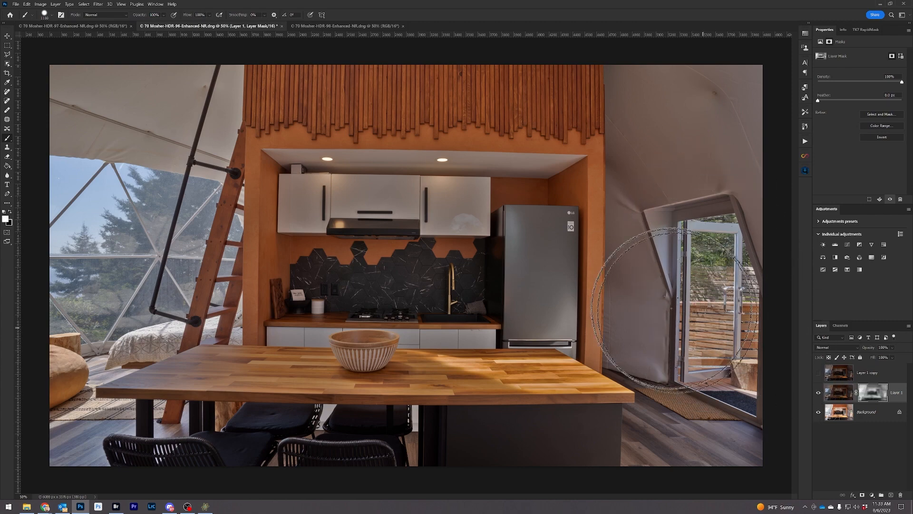
Select the Layer 1 copy layer and compare the image with it shown and hidden, leaving it hidden.
left_click(868, 375)
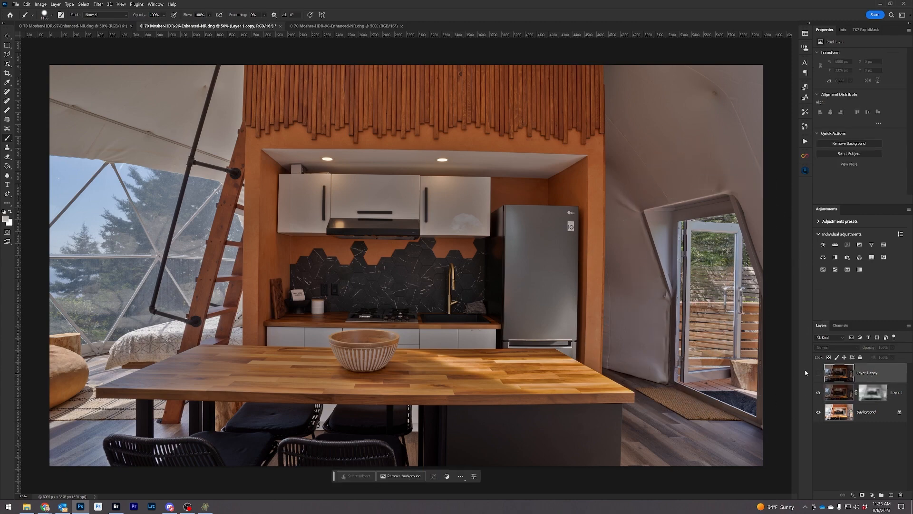
left_click(818, 373)
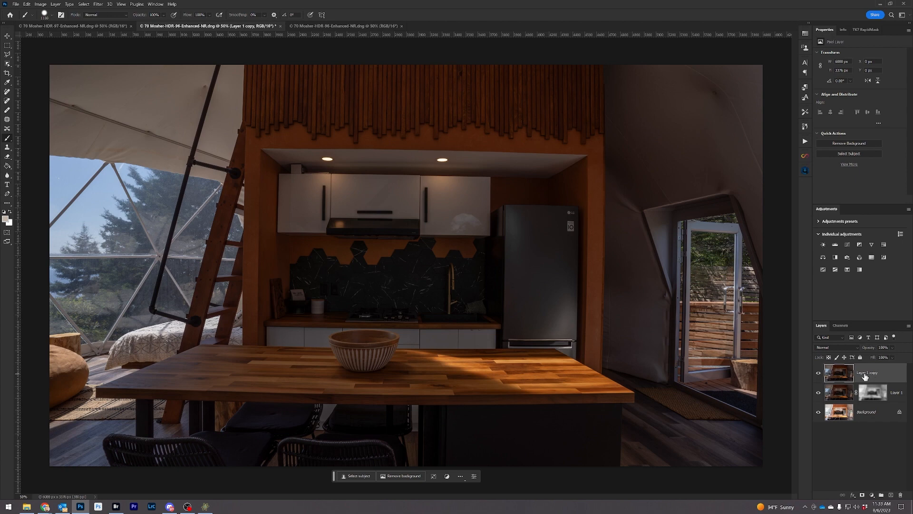
left_click(818, 373)
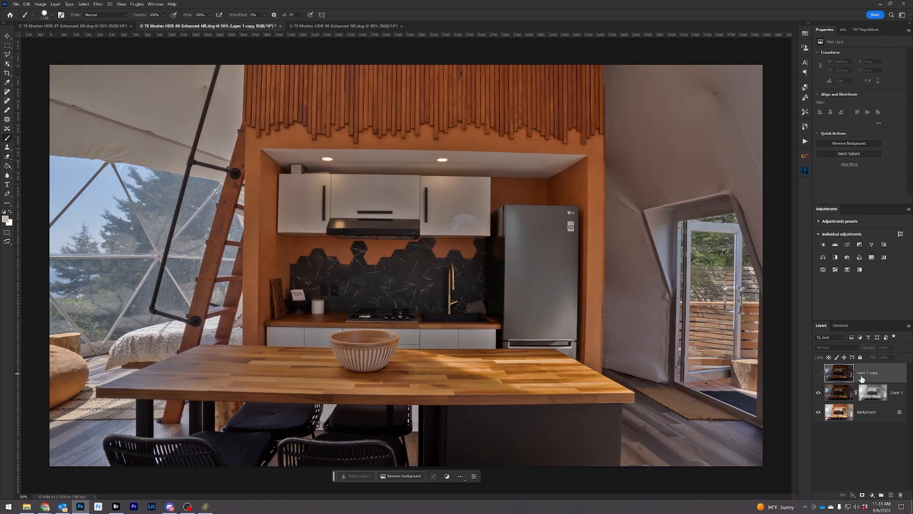
Outline the window pane between the black pipe and the diagonal strut beside the ladder with the Polygonal Lasso.
left_click(7, 55)
scroll(187, 190, "up", 5)
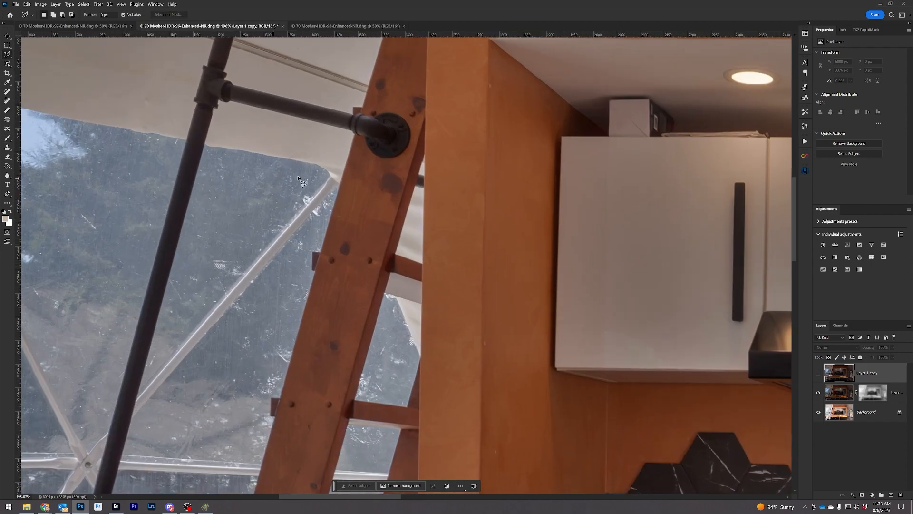
scroll(328, 175, "up", 5)
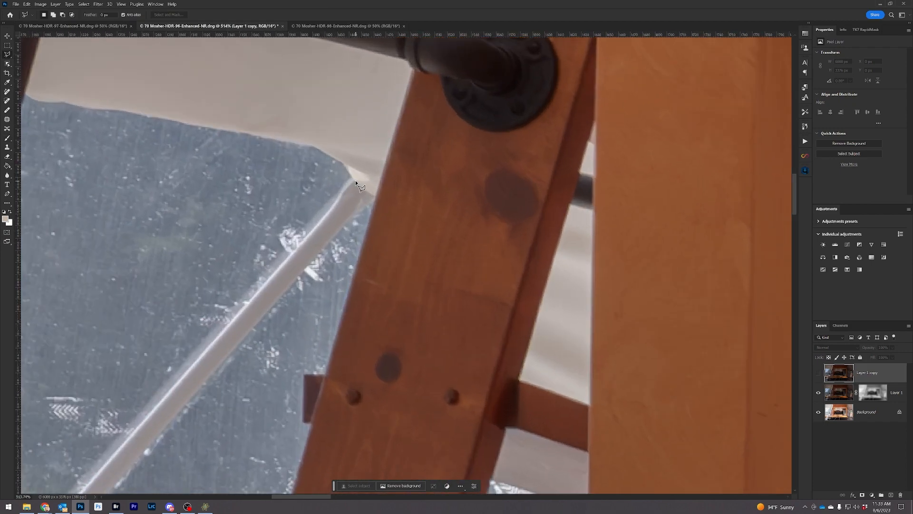
left_click(355, 180)
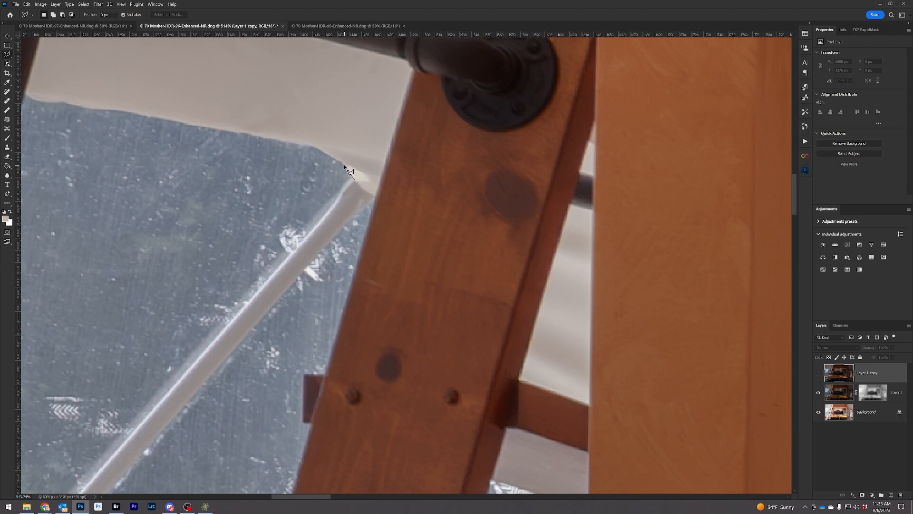
left_click(314, 146)
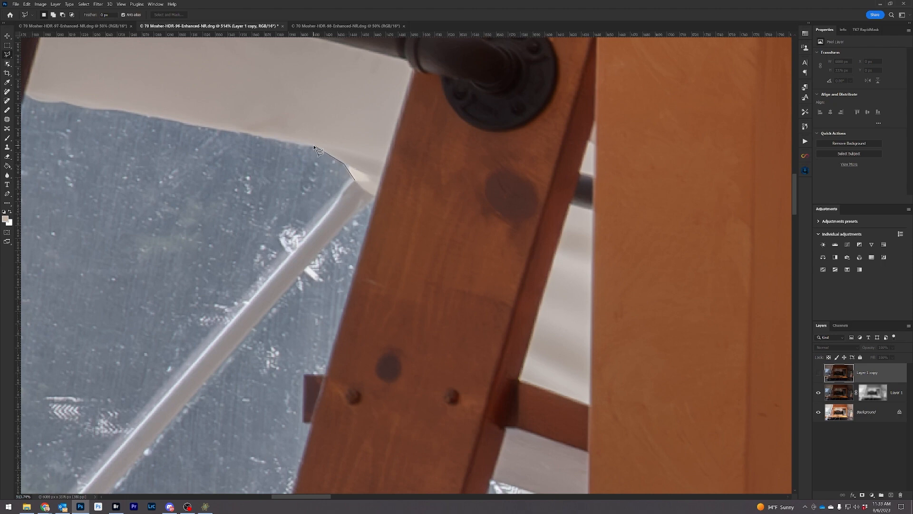
left_click(113, 110)
left_click(52, 101)
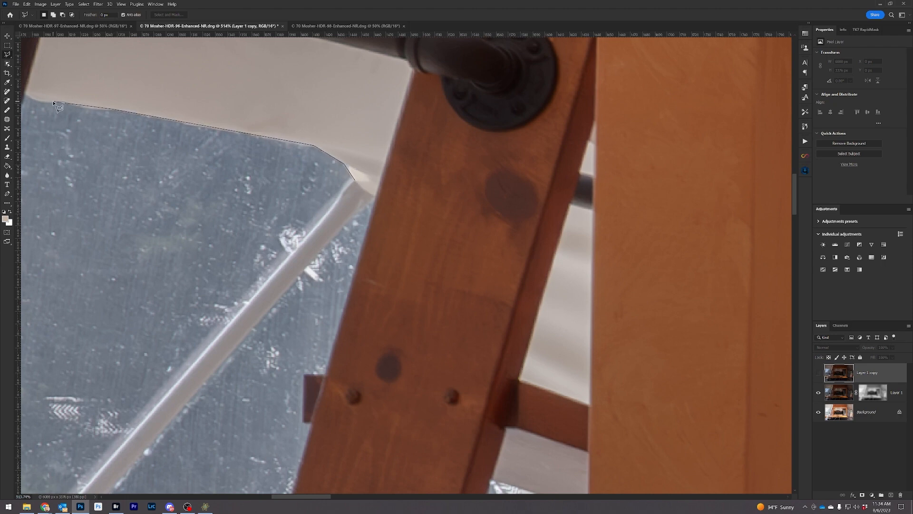
left_click(25, 94)
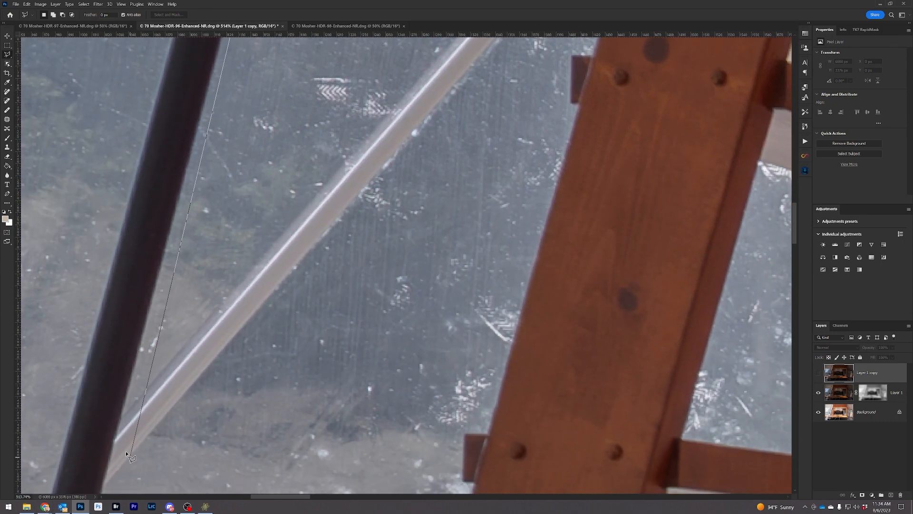
left_click(114, 439)
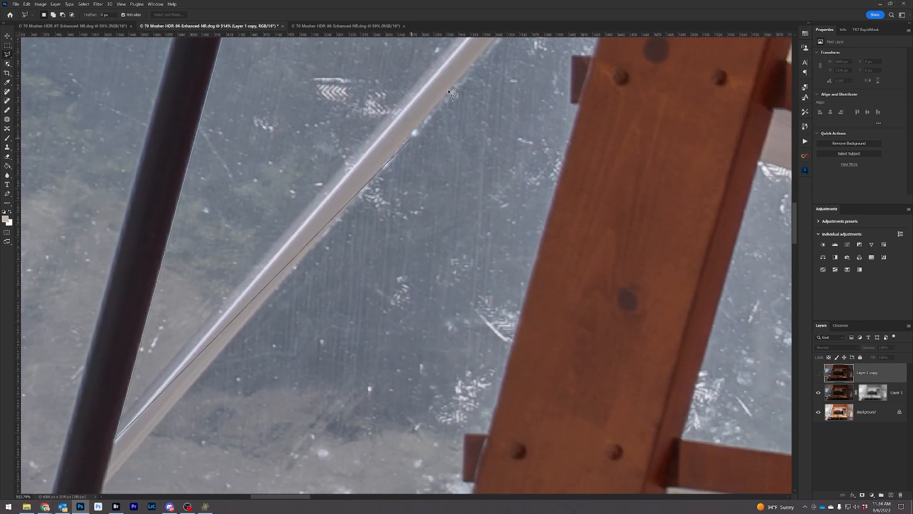
scroll(546, 77, "up", 3)
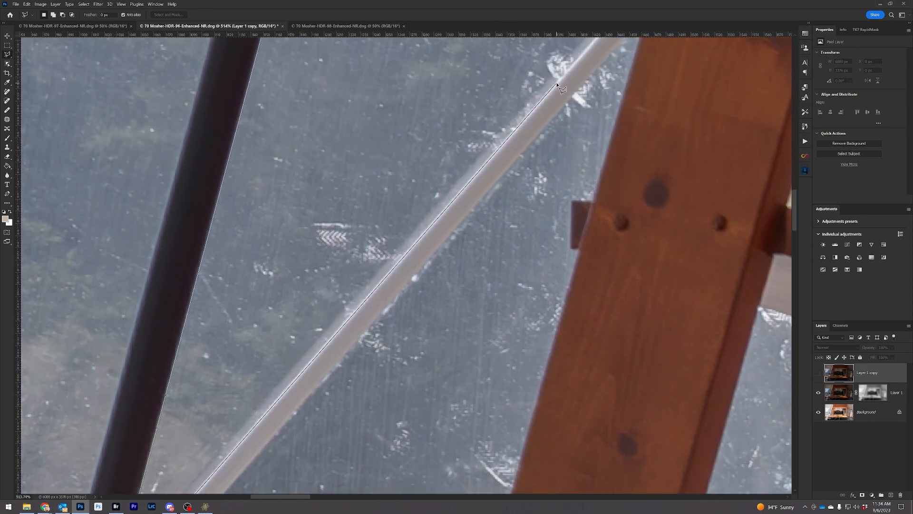
left_click(556, 83)
scroll(613, 57, "up", 3)
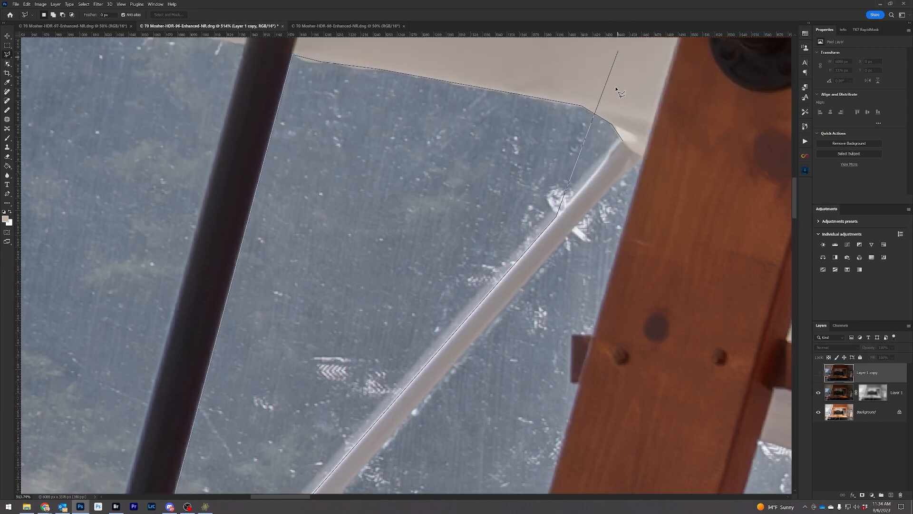
left_click(622, 142)
Add the neighbouring pane below the diagonal strut, tracing its outline along the strut, the black pipe and the horizontal strut.
left_click(640, 159)
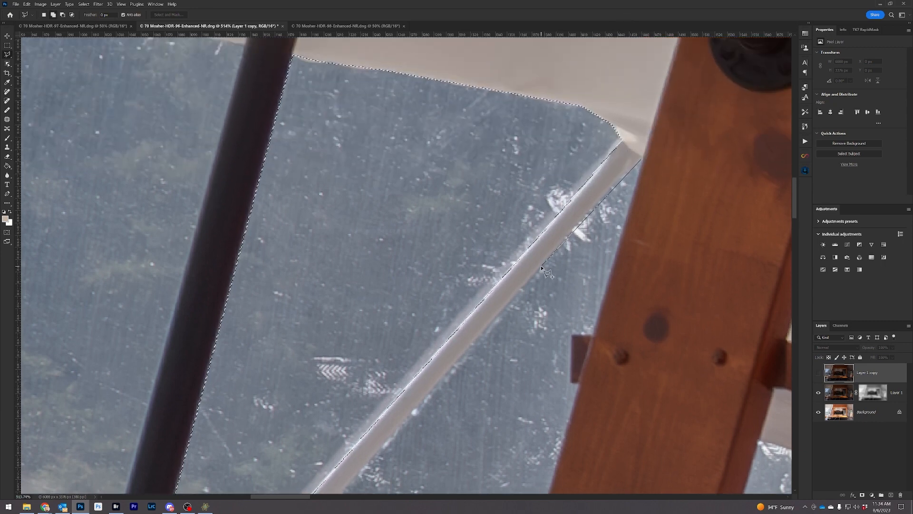
scroll(258, 441, "down", 4)
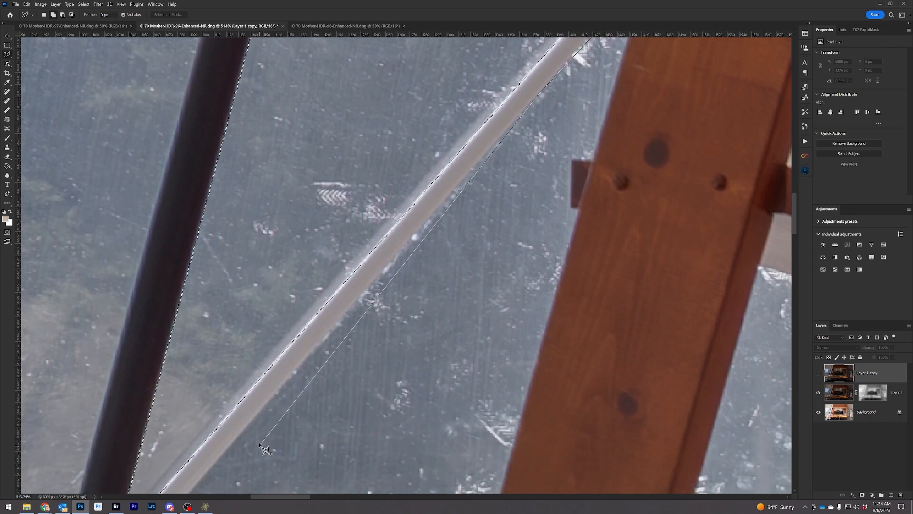
left_click(242, 430)
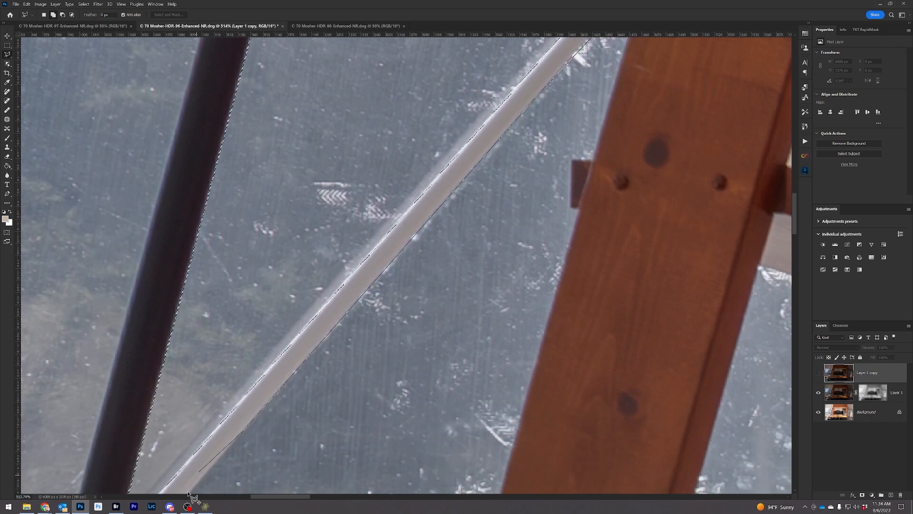
scroll(191, 494, "down", 5)
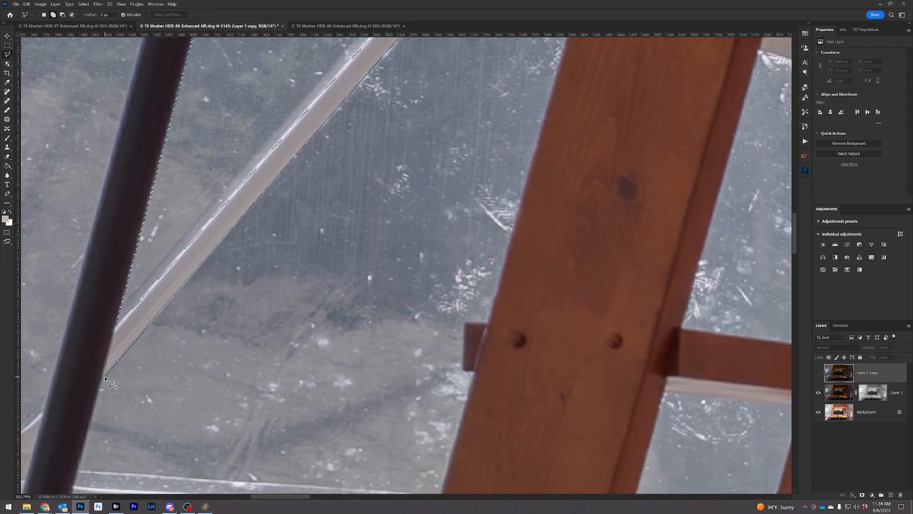
left_click(104, 375)
scroll(95, 385, "down", 3)
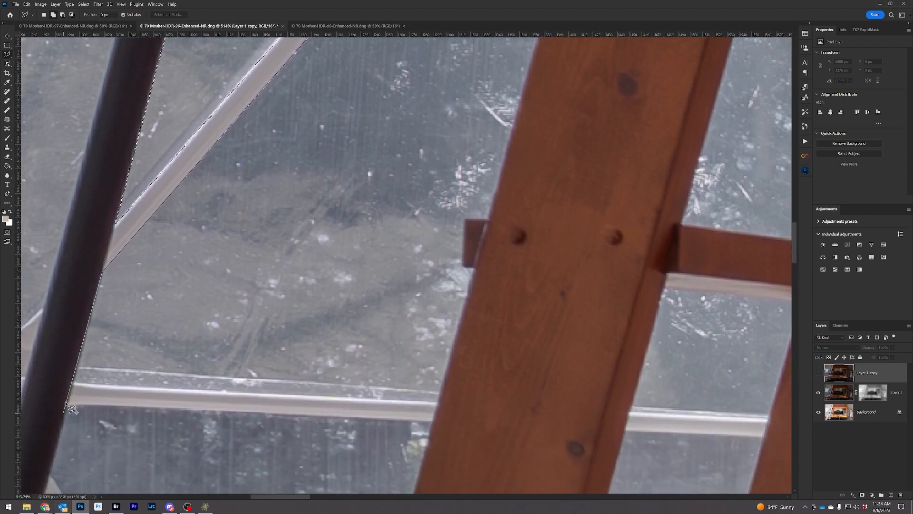
left_click(74, 382)
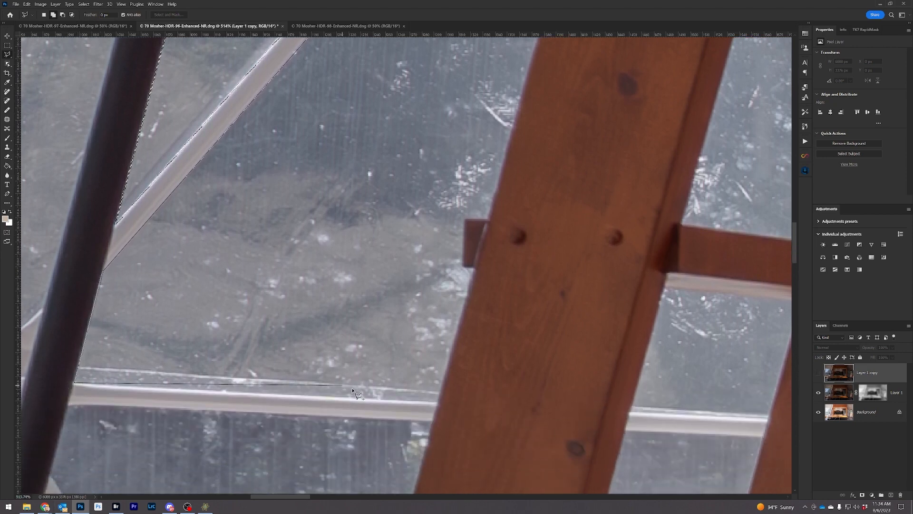
left_click(437, 401)
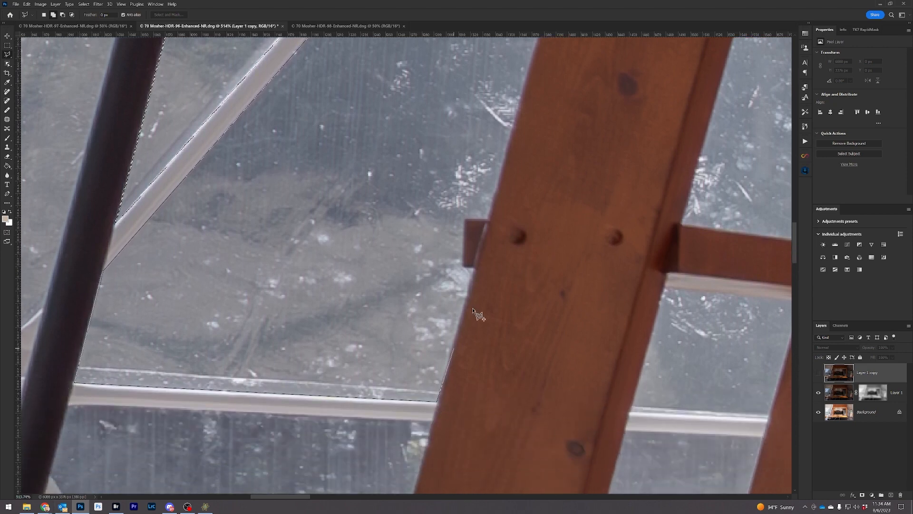
Close the neighbouring pane's outline along the ladder rail, going around the protruding rung ends up to the diagonal strut.
left_click(474, 270)
left_click(463, 267)
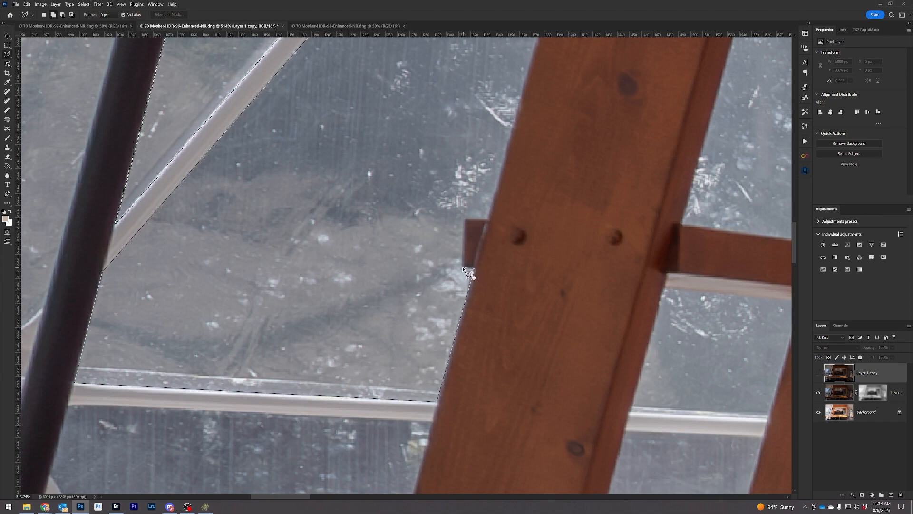
left_click(465, 220)
left_click(487, 219)
scroll(508, 176, "up", 5)
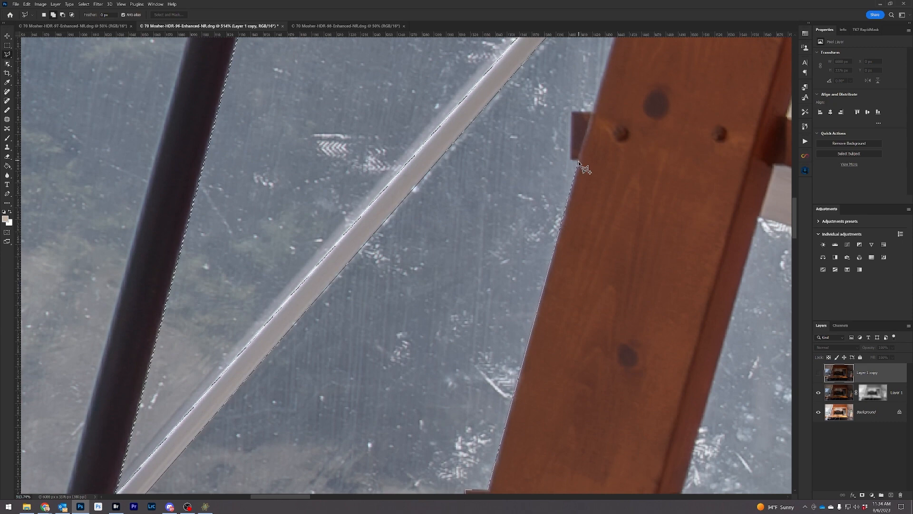
left_click(578, 161)
left_click(571, 159)
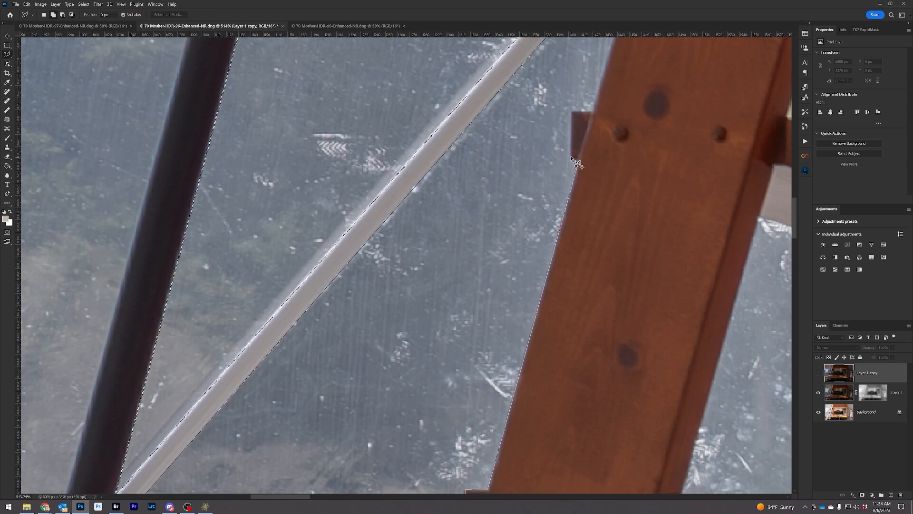
left_click(572, 113)
left_click(593, 113)
scroll(635, 52, "up", 3)
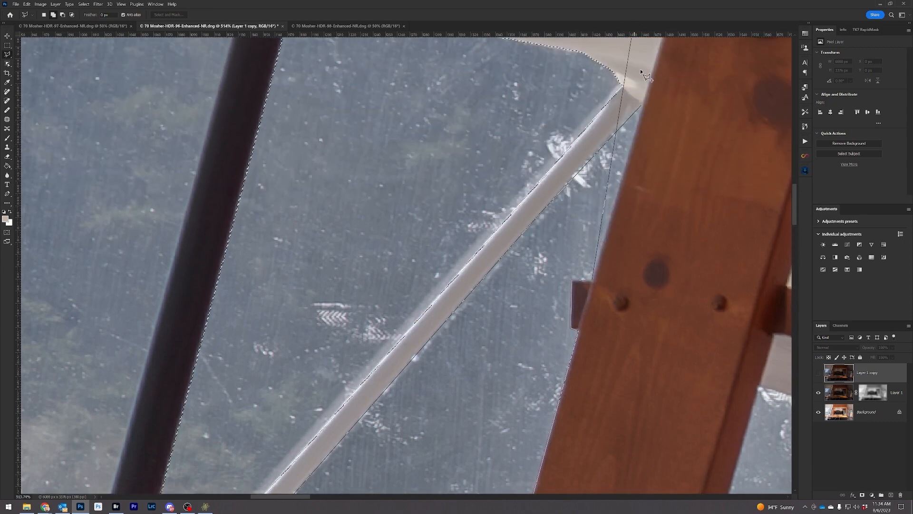
left_click(641, 105)
Add the glass visible between the ladder rungs and the triangle beside the ladder below the horizontal strut to the selection.
scroll(661, 209, "down", 3)
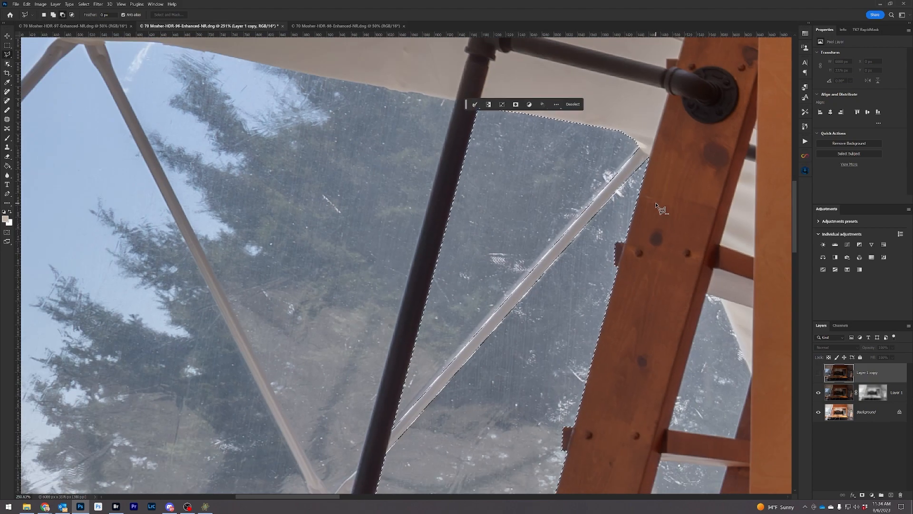
scroll(661, 209, "down", 3)
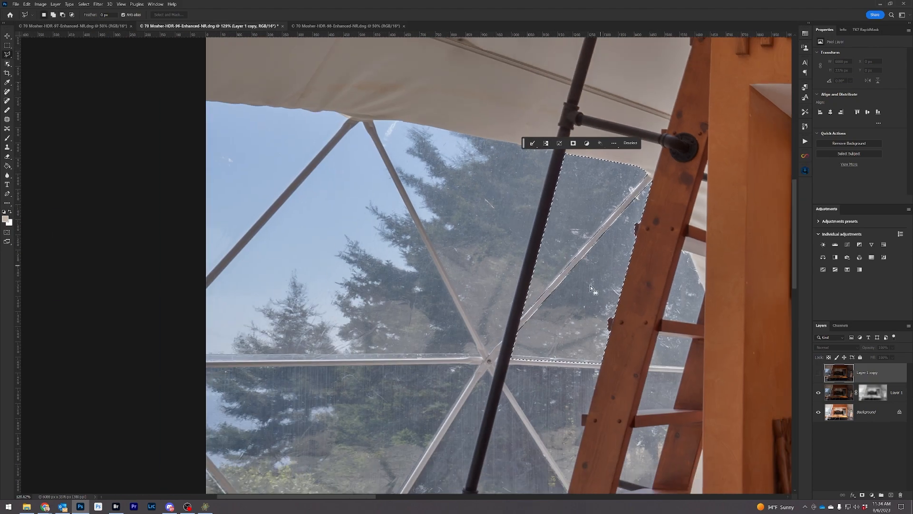
scroll(694, 291, "up", 3)
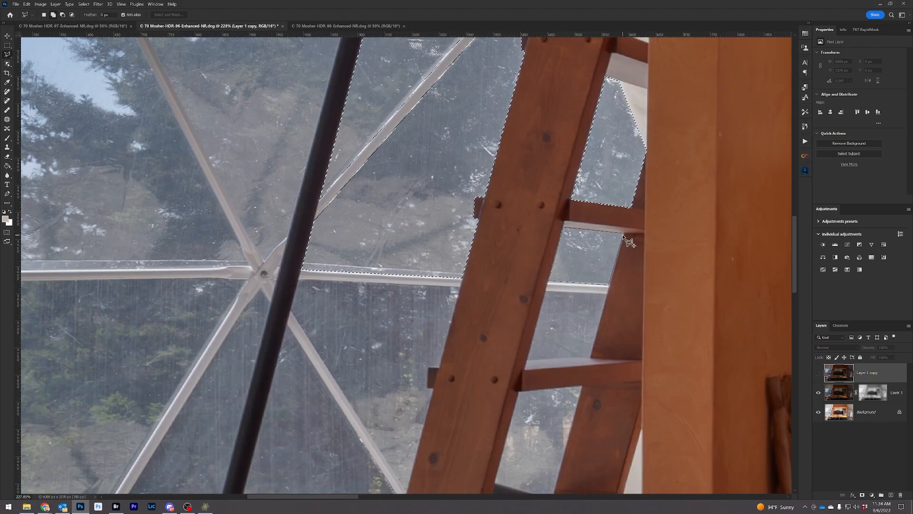
left_click(623, 234)
left_click_drag(594, 409, 562, 207)
left_click_drag(428, 267, 501, 306)
left_click(448, 328)
left_click(334, 150)
left_click(287, 339)
left_click(431, 393)
left_click(445, 343)
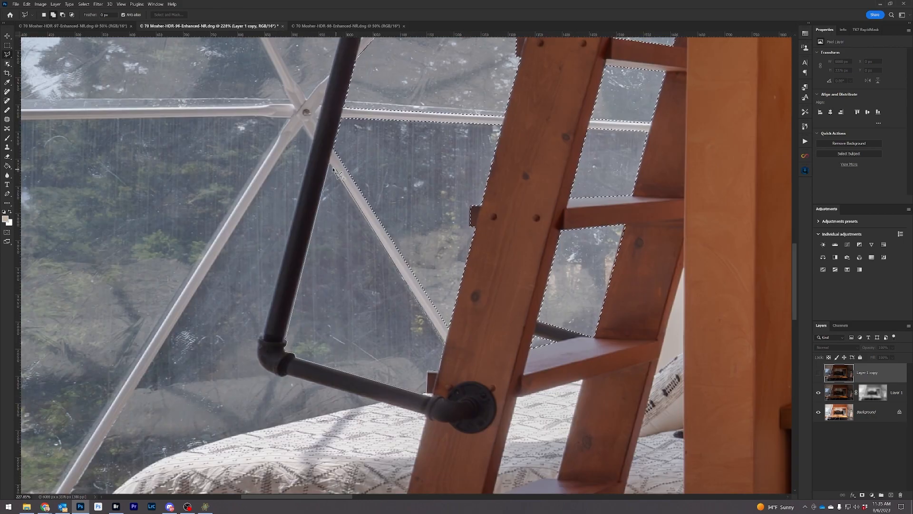
Add the glass around the lower bend of the black pipe and above the bed to the selection.
left_click(332, 164)
left_click_drag(286, 352, 401, 281)
left_click(375, 260)
left_click_drag(381, 237, 525, 330)
left_click_drag(191, 333, 341, 232)
Add the large lower pane beside the tree stump and the large sky pane above the horizontal strut to the selection.
left_click(216, 180)
left_click(405, 407)
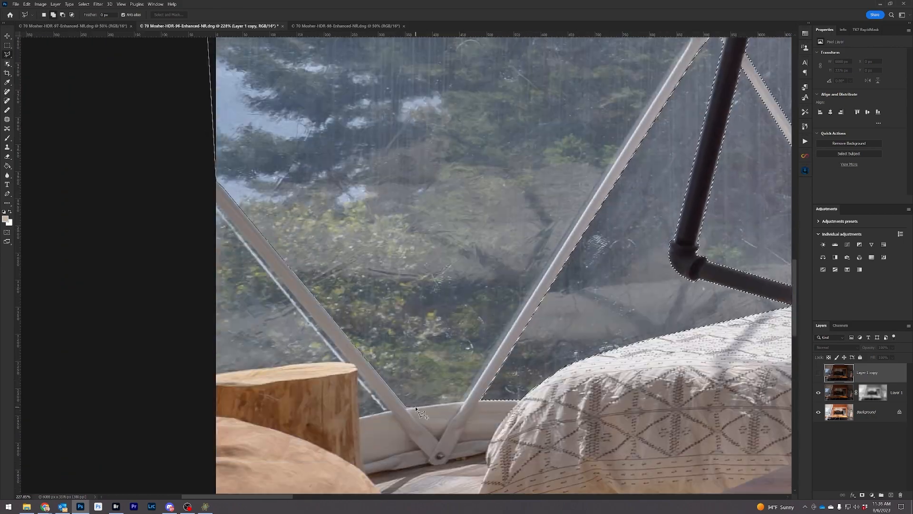
left_click(464, 403)
left_click(702, 50)
left_click(208, 51)
left_click_drag(571, 71, 287, 192)
left_click_drag(287, 143, 428, 238)
left_click(568, 354)
left_click(582, 351)
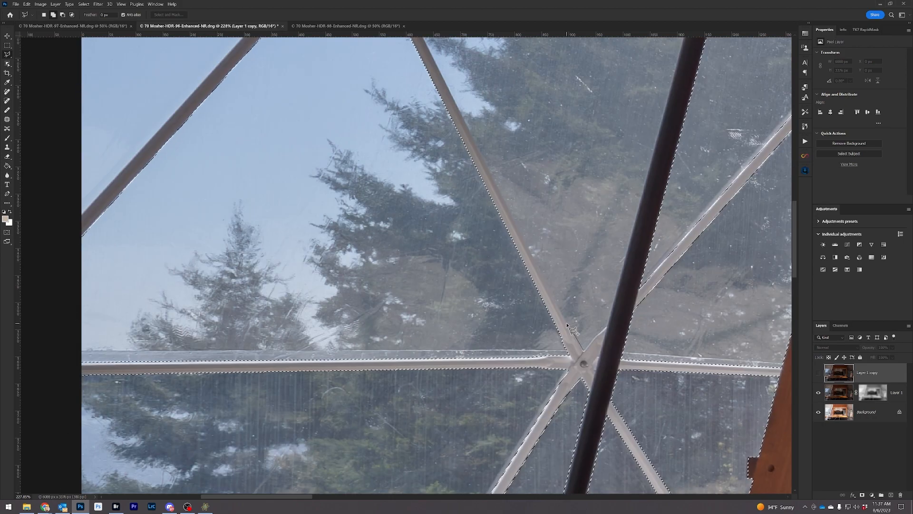
Add the upper pane between the diagonal strut and the black pipe, completing the window selection.
left_click_drag(609, 318, 612, 472)
left_click(381, 81)
left_click(713, 121)
left_click(611, 472)
double_click(605, 484)
scroll(599, 355, "down", 5)
key("ctrl+0")
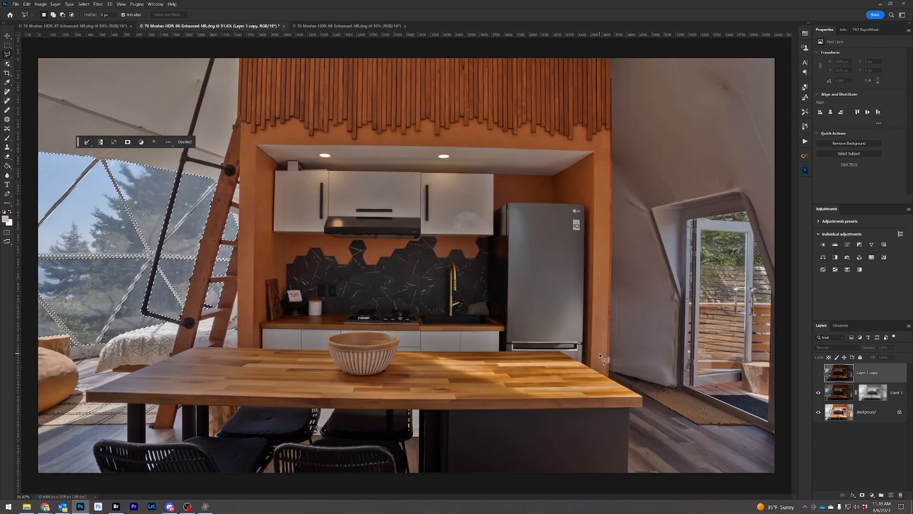
Feather the edges of the window pane selection.
scroll(95, 239, "up", 3)
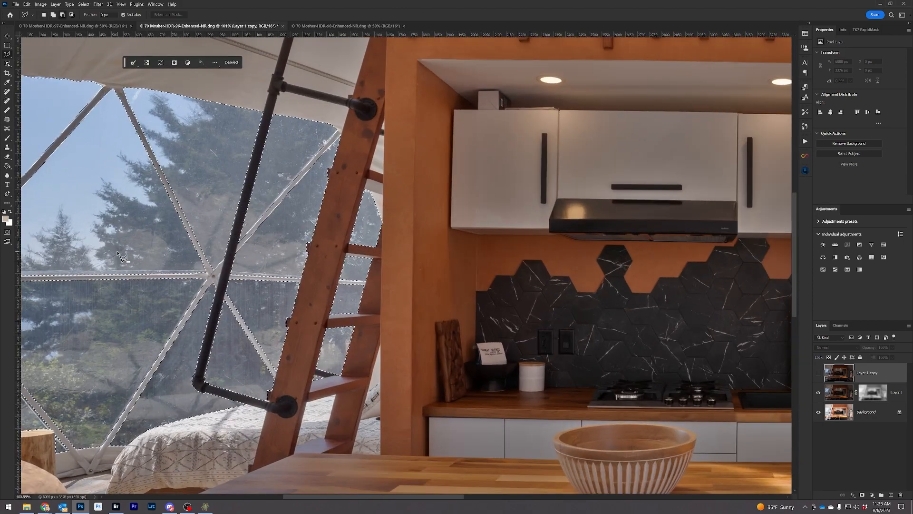
left_click_drag(139, 258, 318, 261)
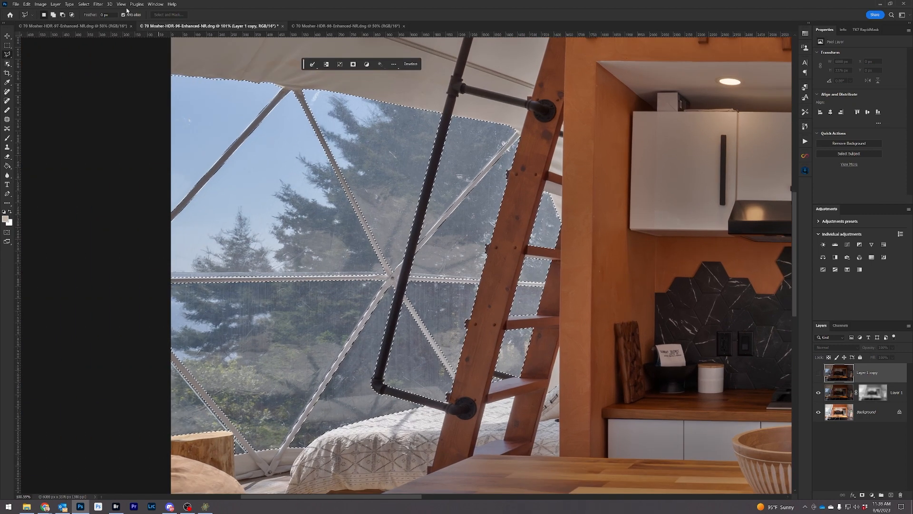
left_click(98, 5)
mouse_move(80, 4)
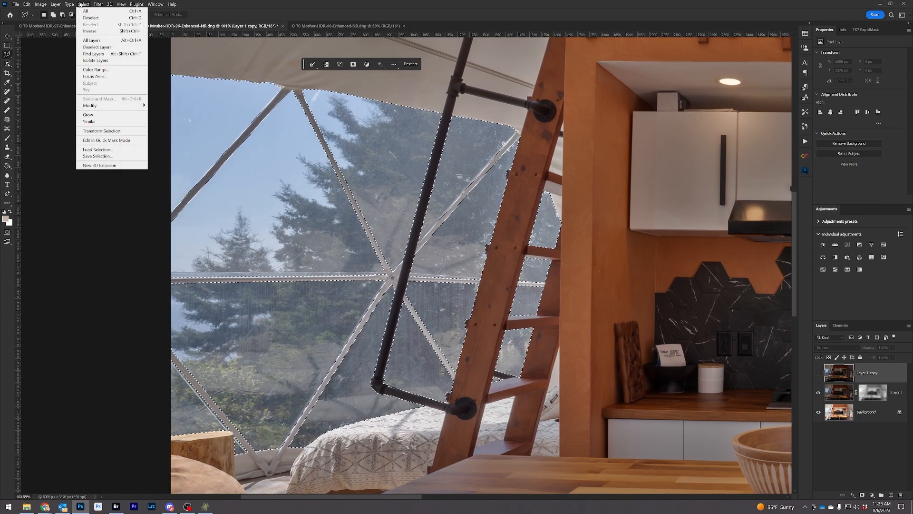
mouse_move(113, 106)
left_click(177, 133)
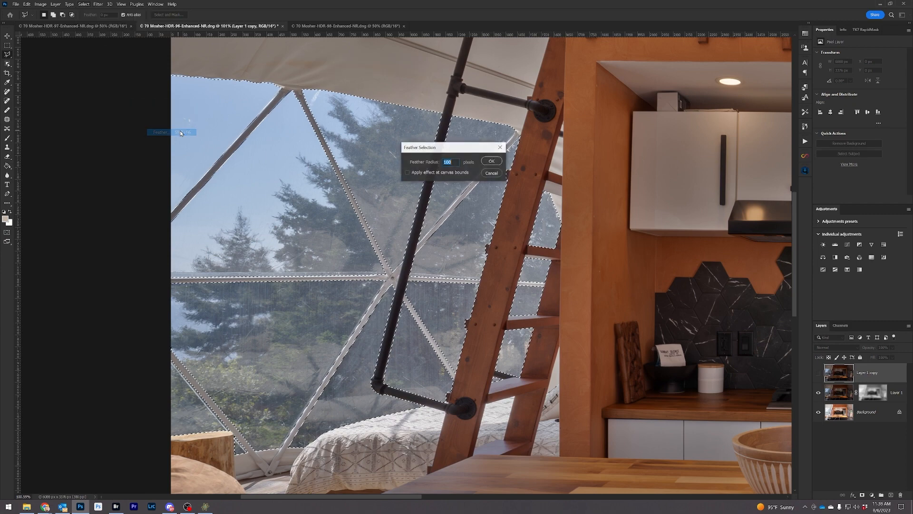
left_click(492, 161)
Show the Layer 1 copy layer and add a layer mask to it from the window pane selection.
left_click(818, 372)
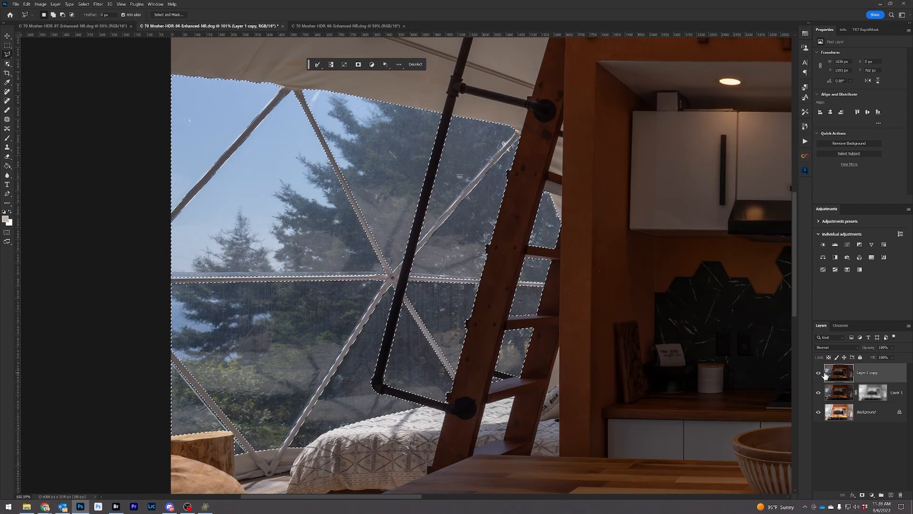
left_click(862, 494)
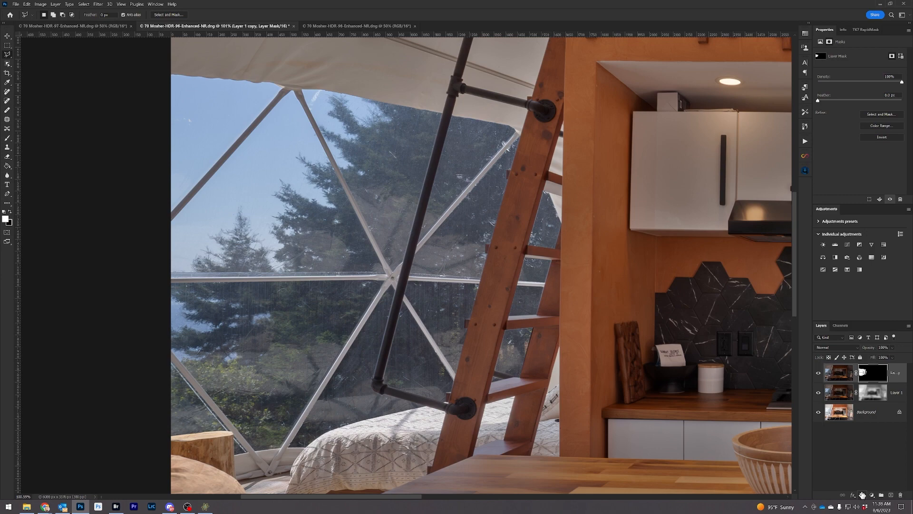
key("ctrl+0")
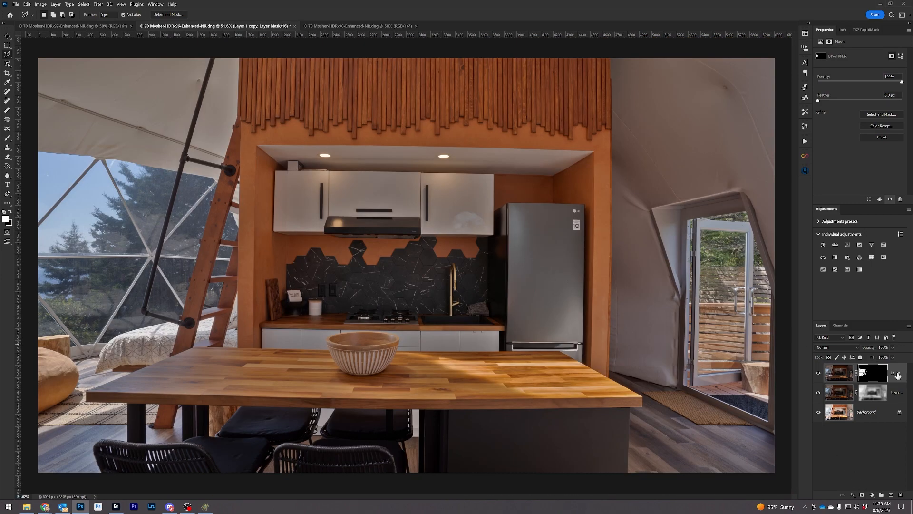
Copy everything outside the window panes from the Background to a new layer, using the inverted Layer 1 copy mask as selection.
left_click(873, 375, "ctrl")
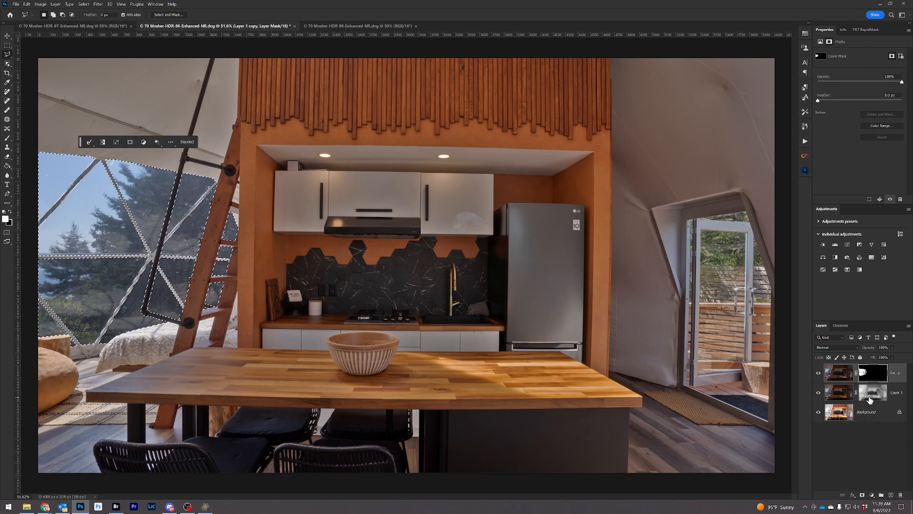
key("shift+ctrl+i")
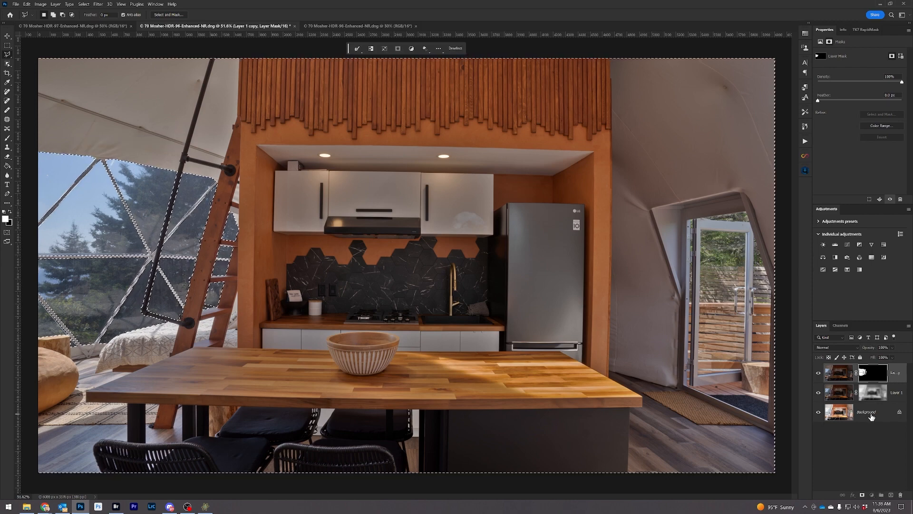
left_click(870, 415)
key("ctrl+j")
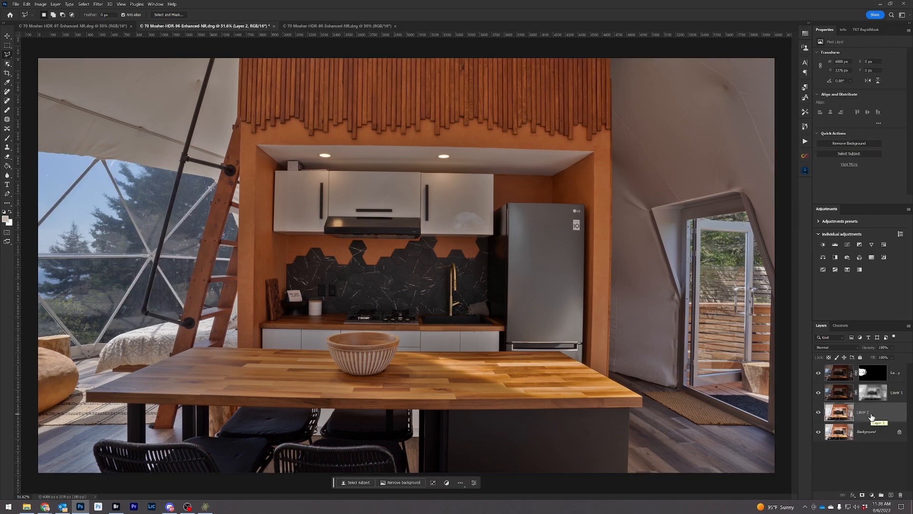
Move the new bright interior layer to the top of the layer stack and set its opacity to 66%.
key("ctrl+shift+bracketright")
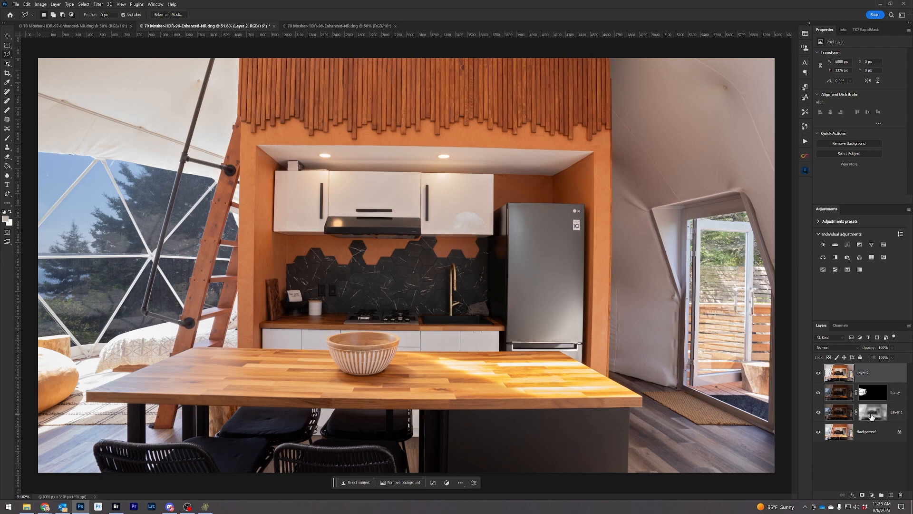
left_click(892, 349)
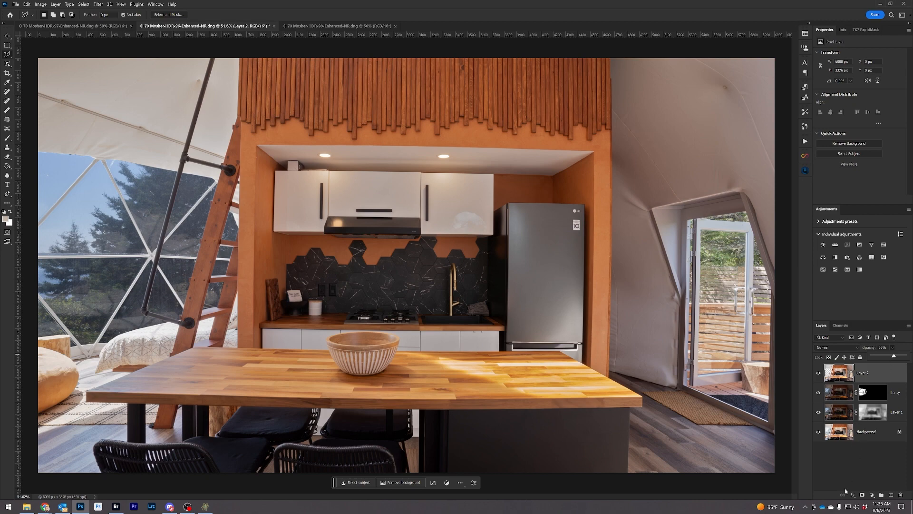
left_click(854, 469)
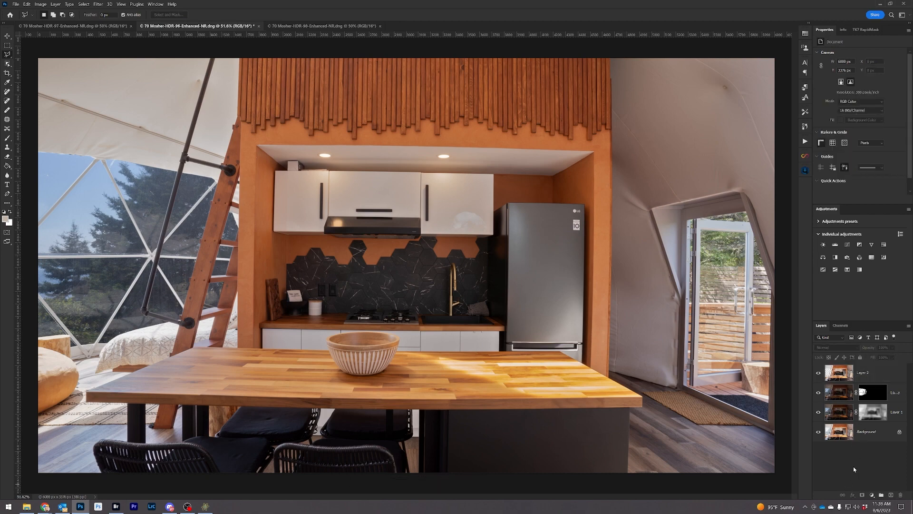
Lower the opacity of the masked window layer, Layer 1 copy.
left_click(869, 395)
scroll(475, 257, "down", 2)
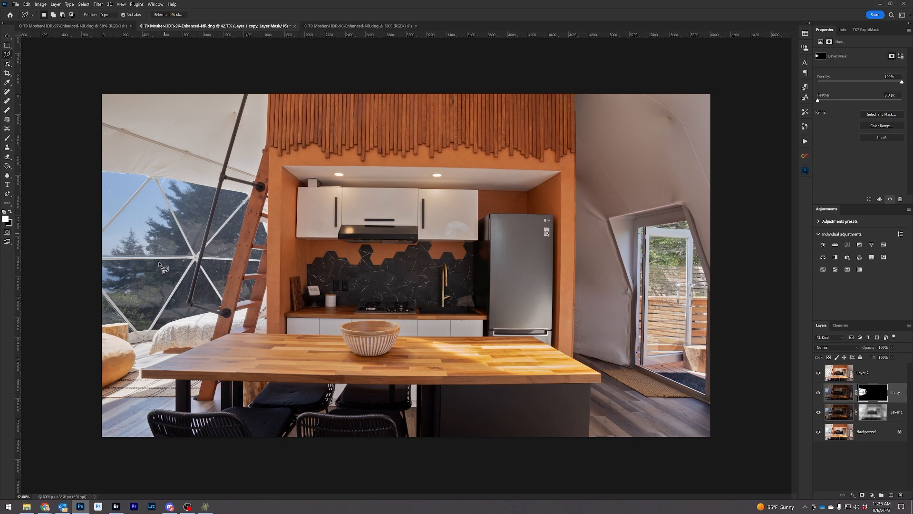
left_click(895, 399)
left_click(892, 350)
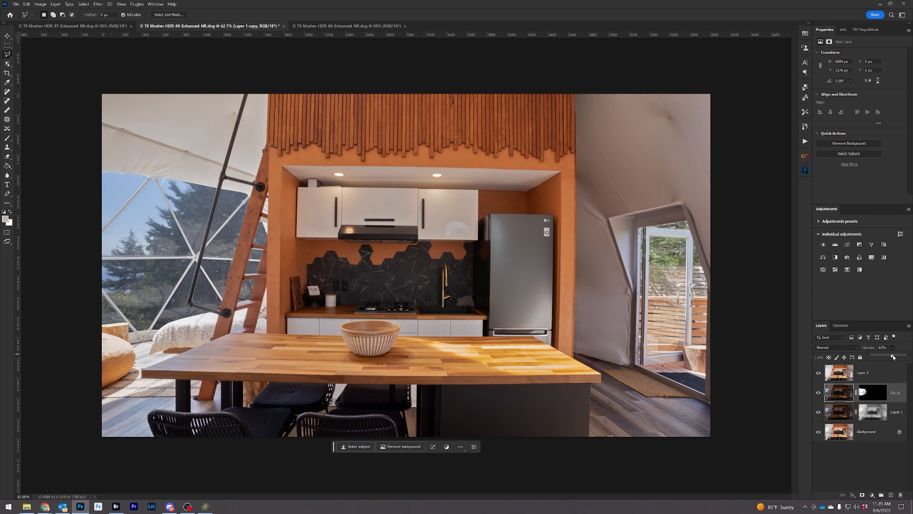
mouse_move(887, 356)
left_mouse_down()
mouse_move(838, 361)
mouse_move(895, 359)
left_mouse_up()
Flatten the image and duplicate the flattened Background layer.
right_click(867, 434)
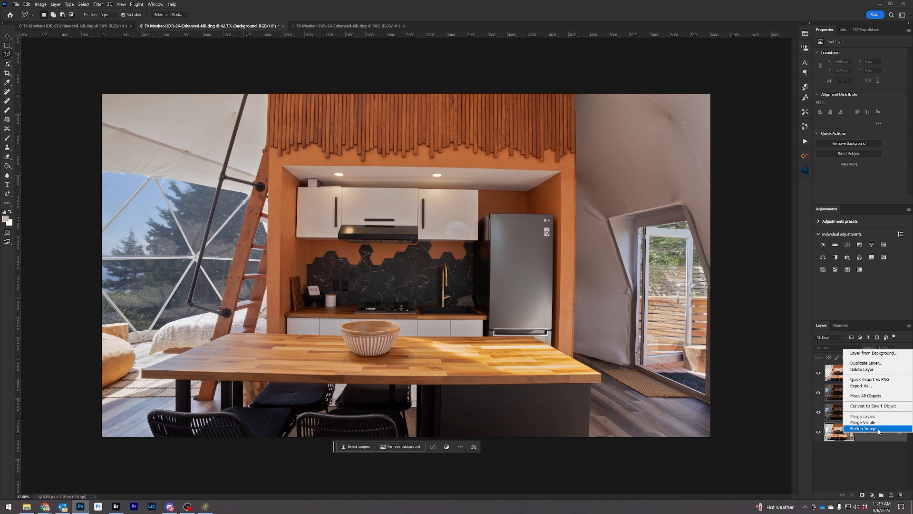
left_click(878, 430)
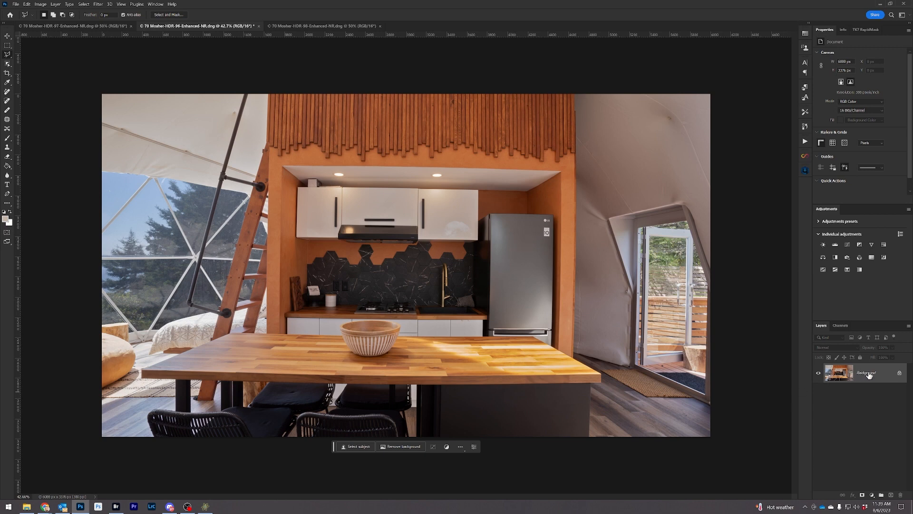
key("ctrl+j")
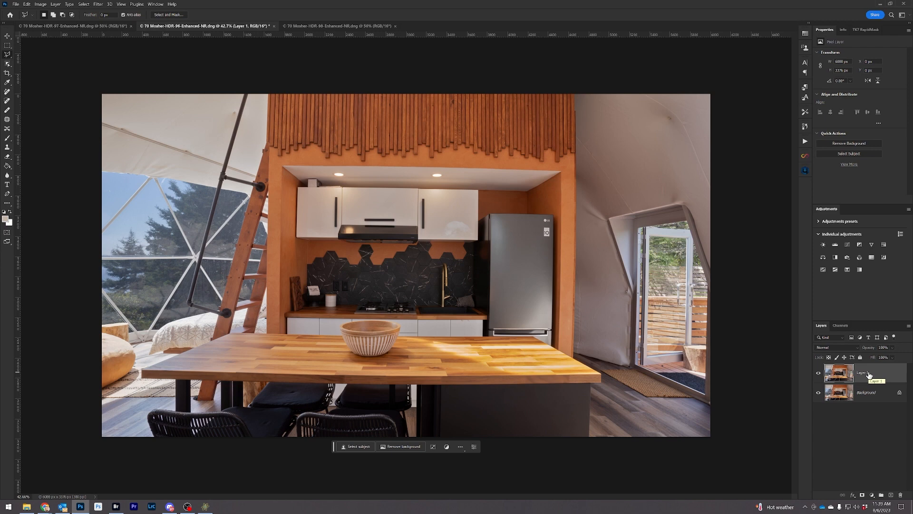
Open the duplicate in the Camera Raw Filter and strongly lower its red and orange saturation with the Color Mixer's targeted adjustment.
left_click(97, 4)
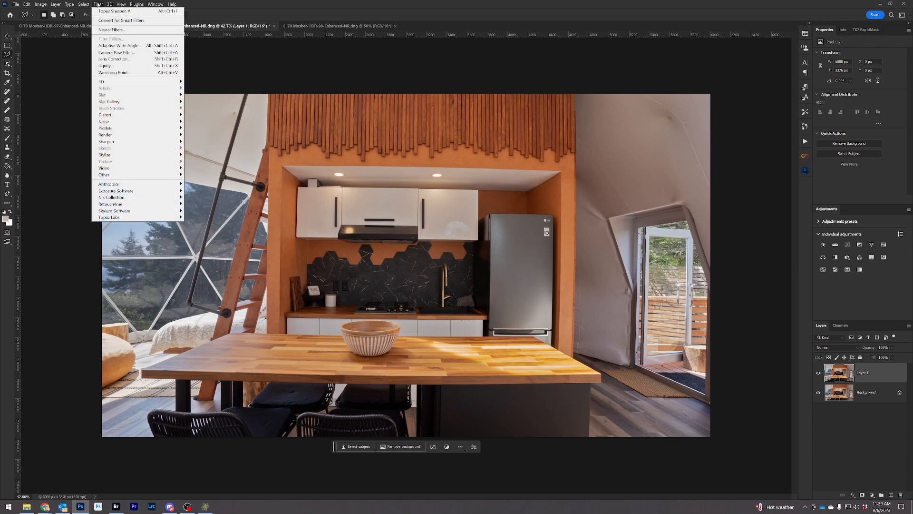
left_click(126, 53)
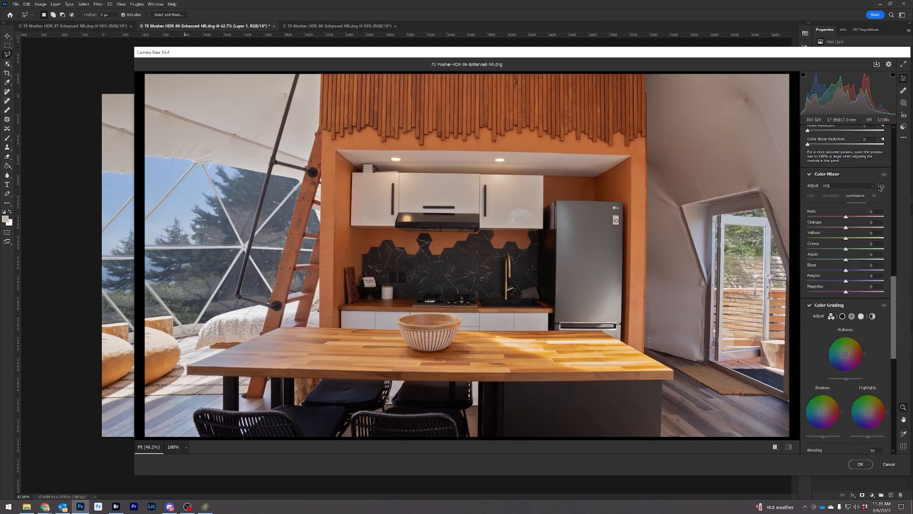
left_click(881, 187)
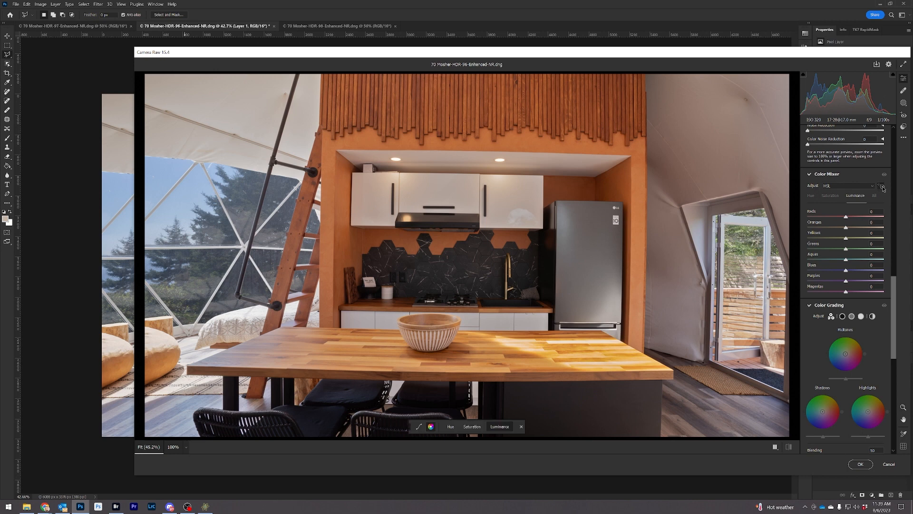
left_click(831, 196)
left_click_drag(737, 161, 671, 162)
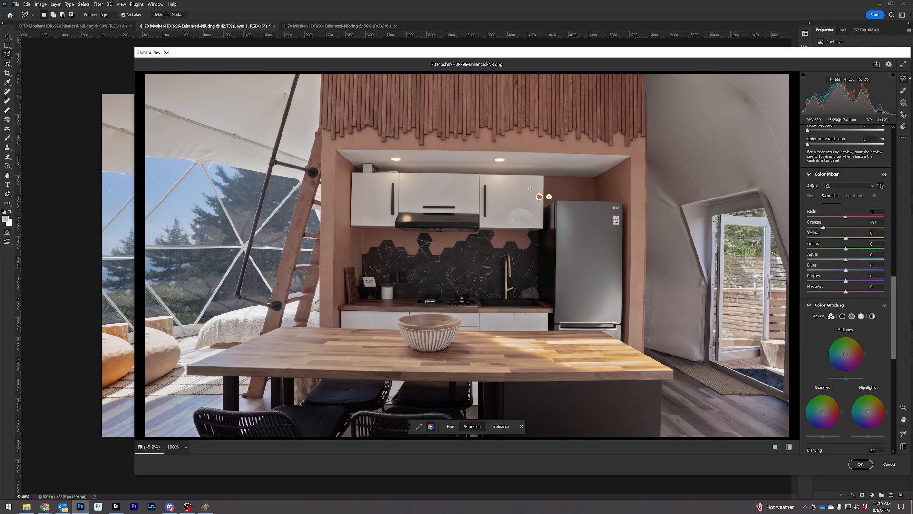
left_click_drag(562, 188, 498, 188)
left_click_drag(283, 109, 218, 108)
Raise the Color Mixer luminance of Reds to +4 and Oranges to +37, and apply the Camera Raw Filter.
left_click(856, 196)
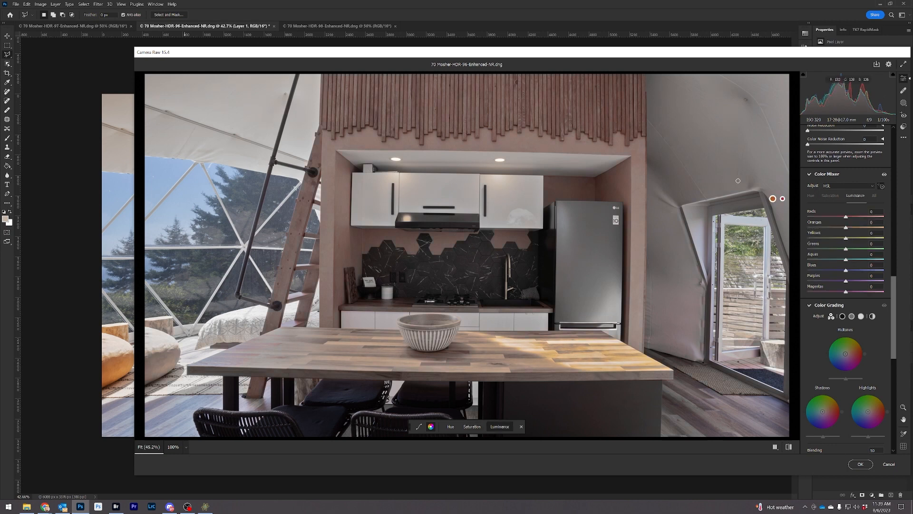
left_click_drag(643, 165, 709, 165)
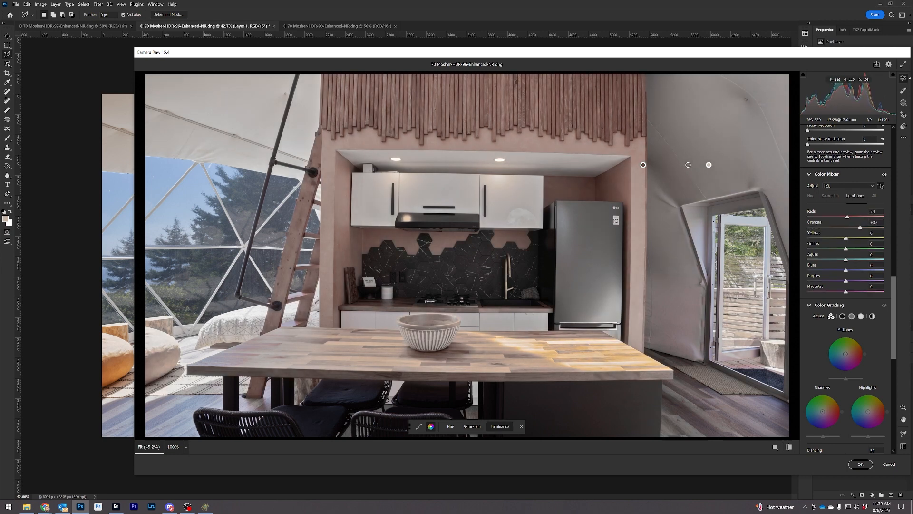
left_click(860, 464)
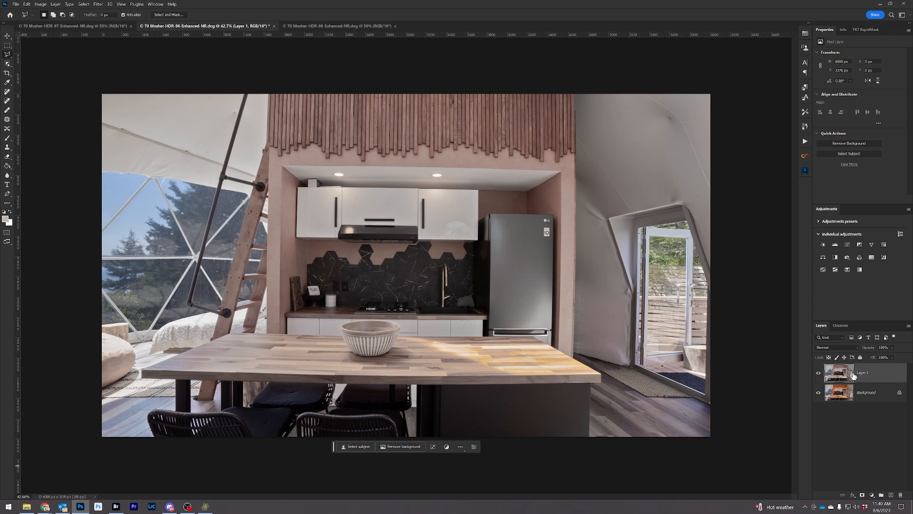
Compare the desaturated Layer 1 with the original Background by toggling the layer's visibility.
left_click(818, 374)
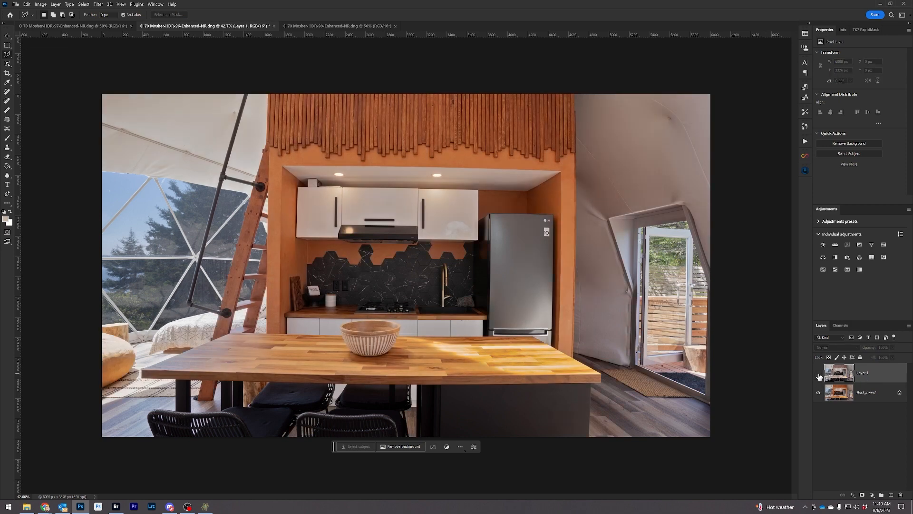
left_click(819, 374)
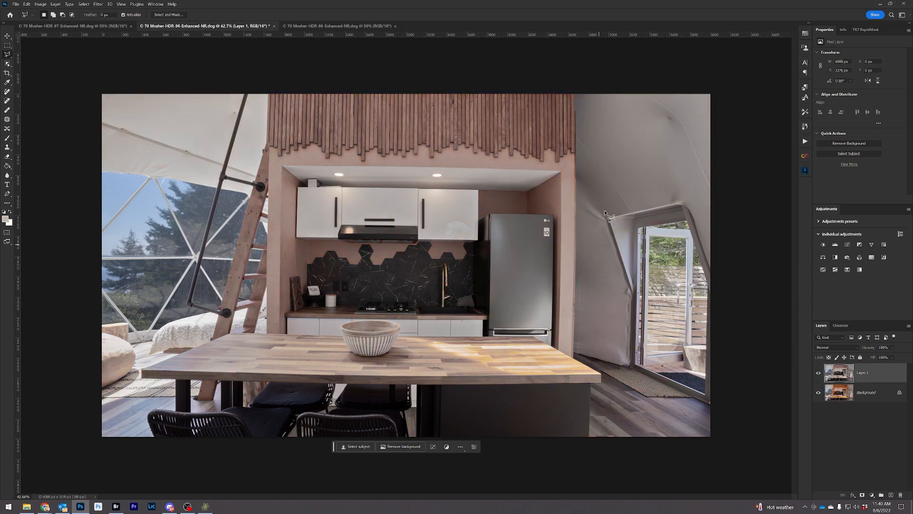
left_click(818, 374)
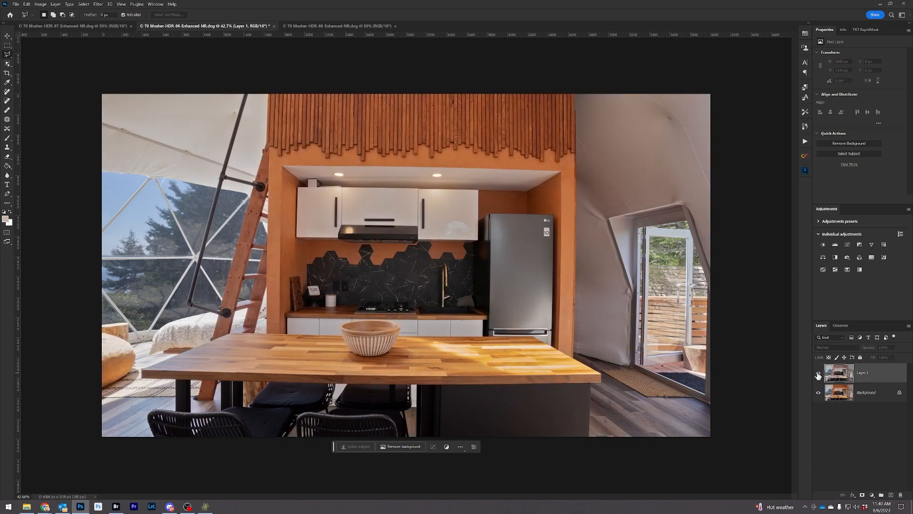
left_click(818, 374)
left_click(818, 374)
left_click(818, 374)
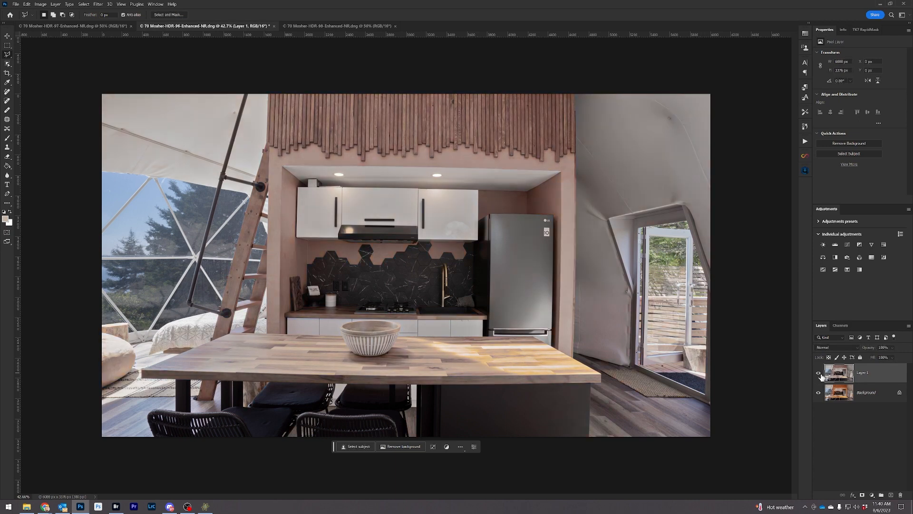
left_click(818, 374)
left_click(819, 374)
With Layer 1 hidden, start a Color Range selection on the Background from the wood slats, tabletop and orange wall, with Fuzziness 26.
left_click(842, 393)
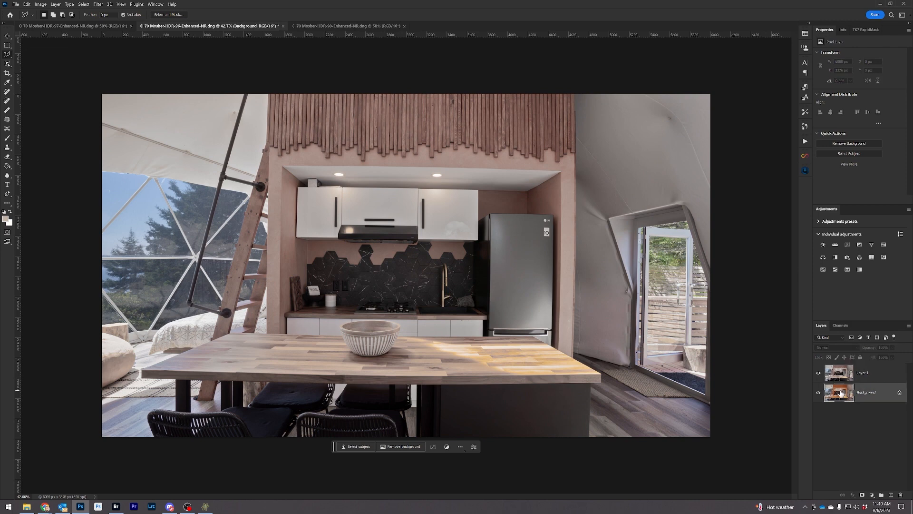
left_click(818, 373)
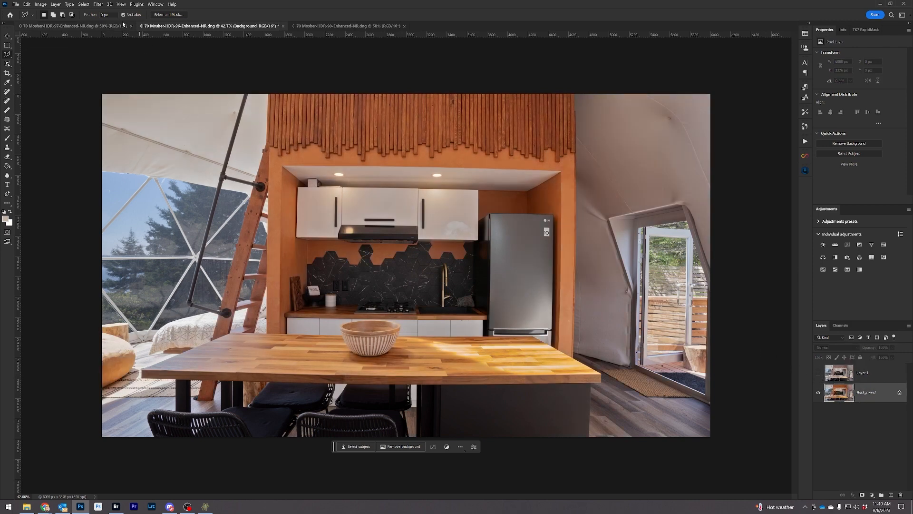
left_click(79, 6)
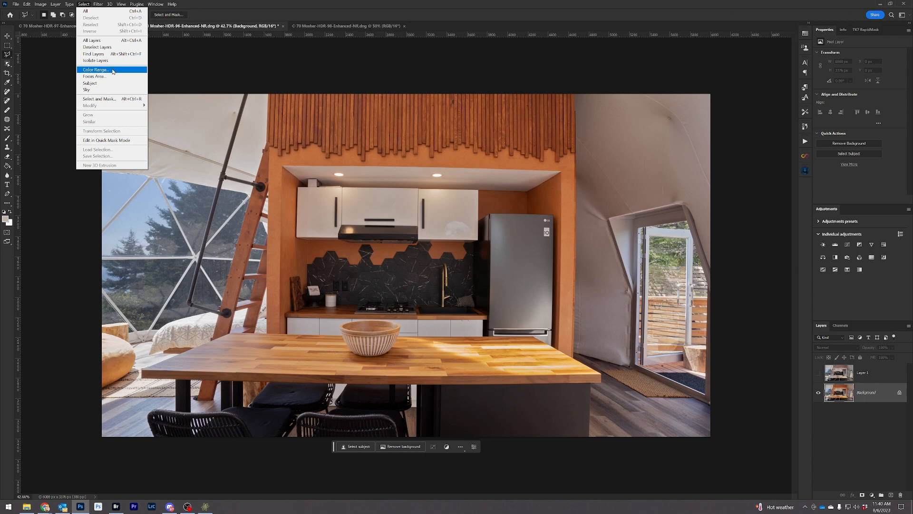
left_click(96, 70)
left_click(355, 126)
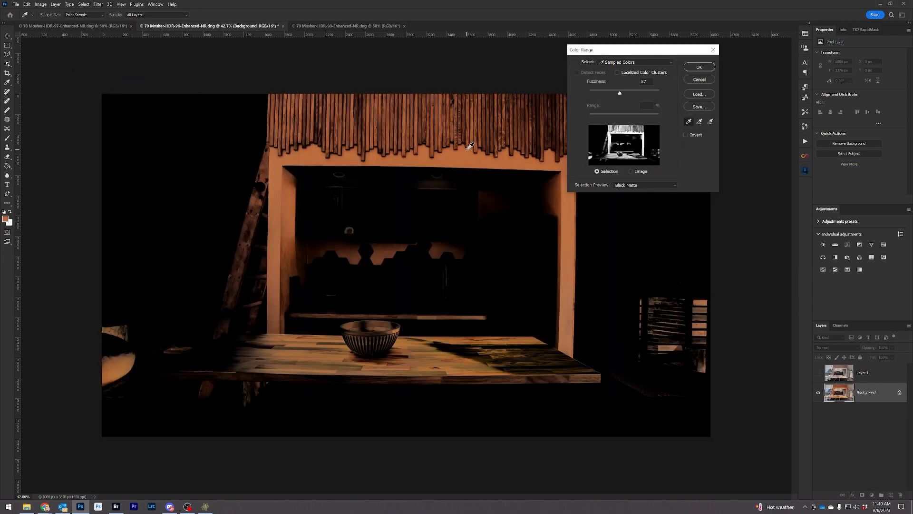
left_click(488, 350, "shift")
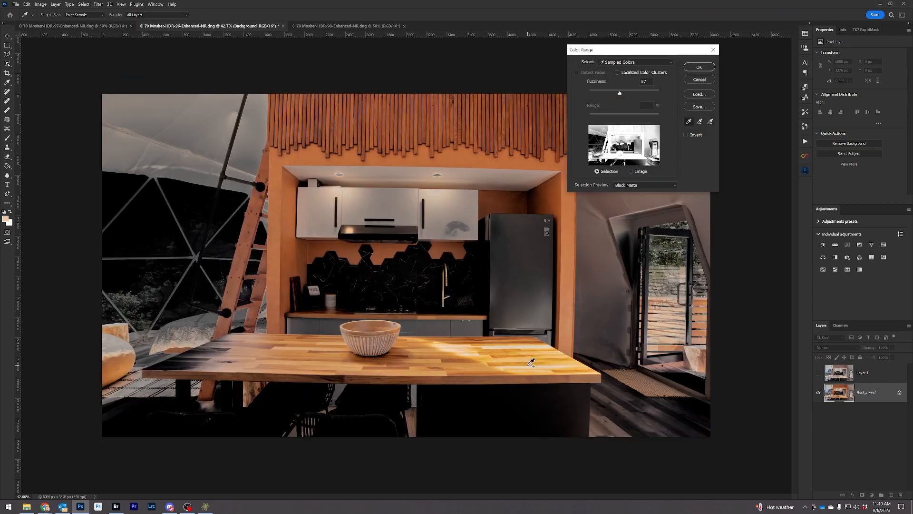
left_click(283, 294, "shift")
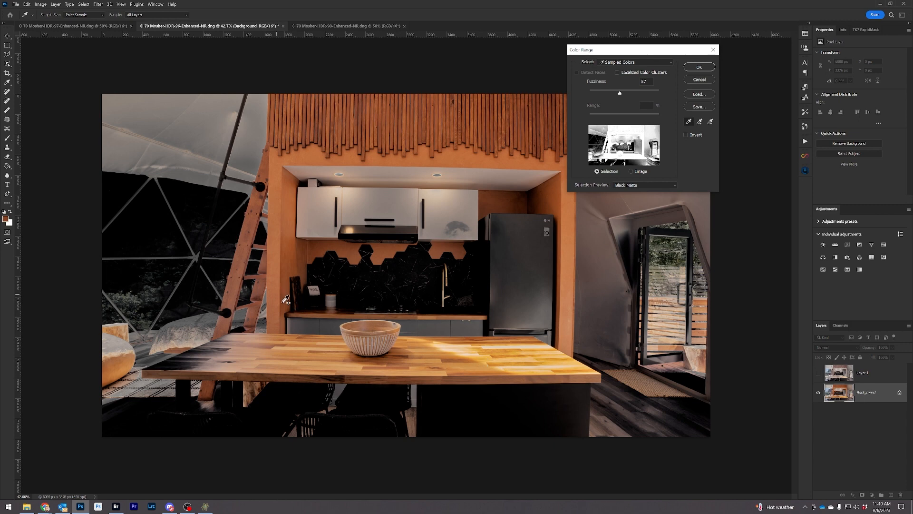
left_click_drag(618, 93, 579, 91)
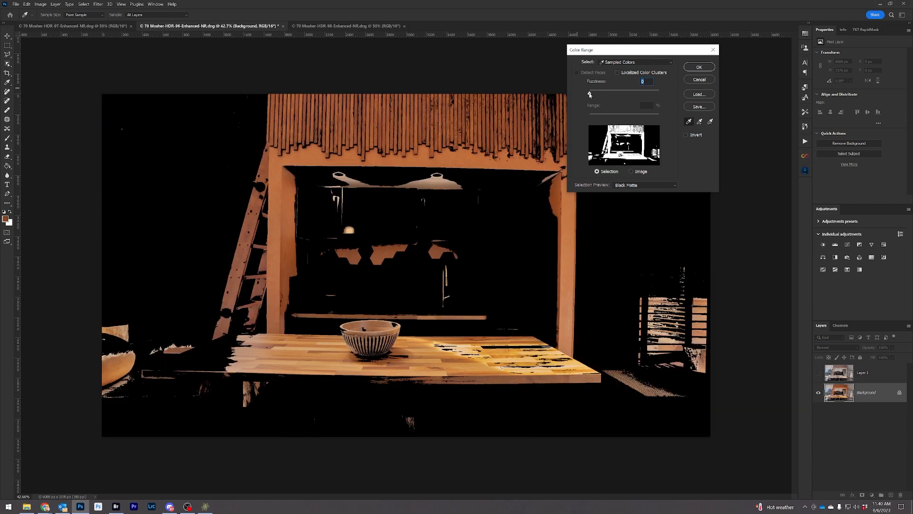
left_click_drag(598, 95, 599, 96)
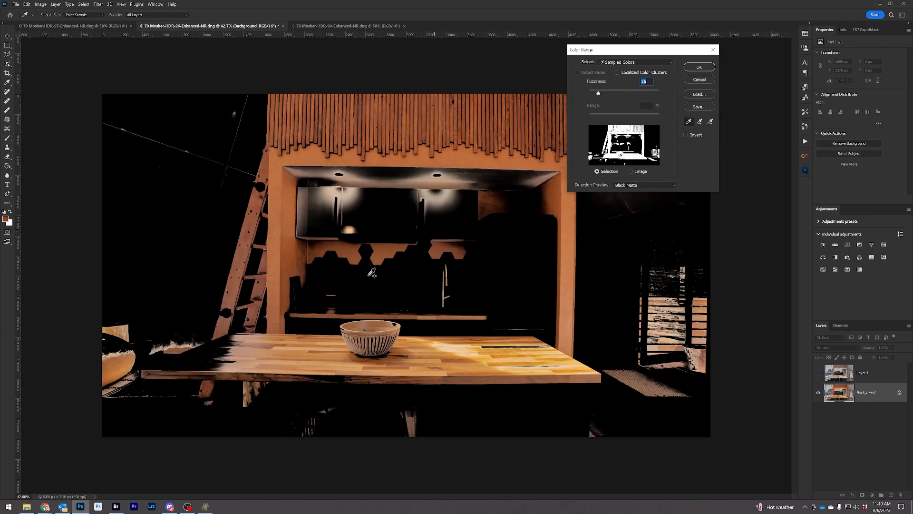
Try adding the shaded end of the tabletop to the sampled colours.
left_click(244, 366, "shift")
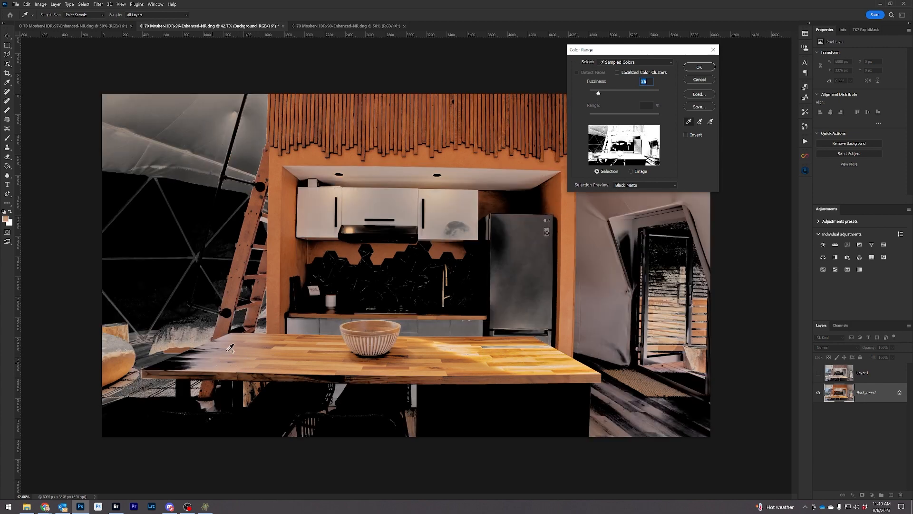
key("ctrl")
left_click(257, 137, "alt")
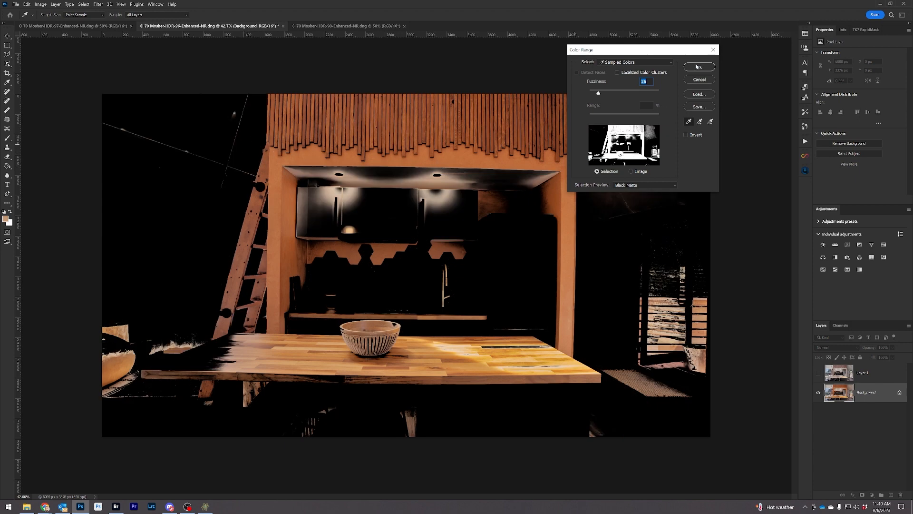
Enable Localized Color Clusters at 100% range, set Fuzziness to 42, and apply the Color Range selection.
left_click_drag(599, 94, 603, 94)
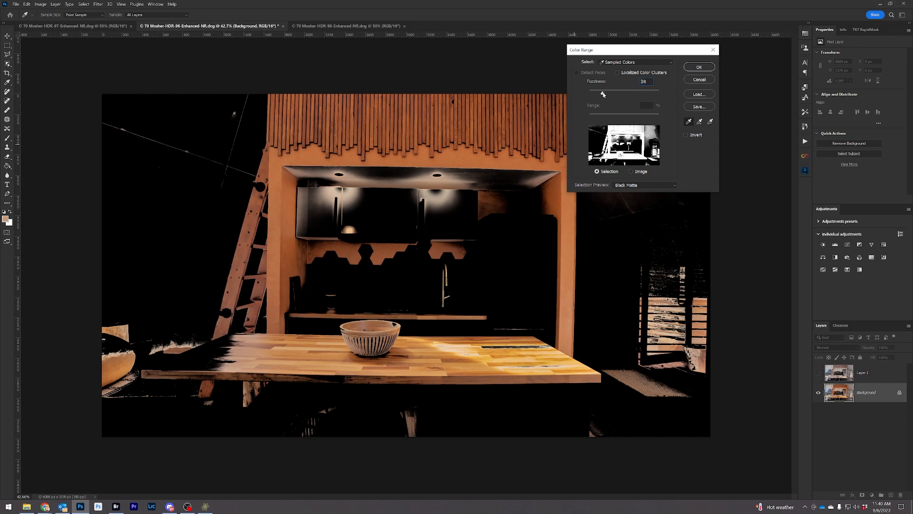
left_click(618, 73)
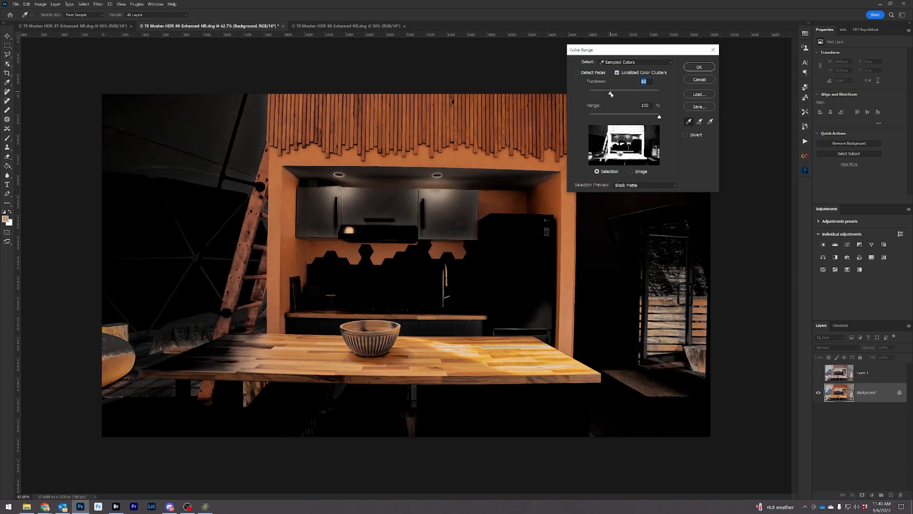
left_click_drag(606, 94, 604, 94)
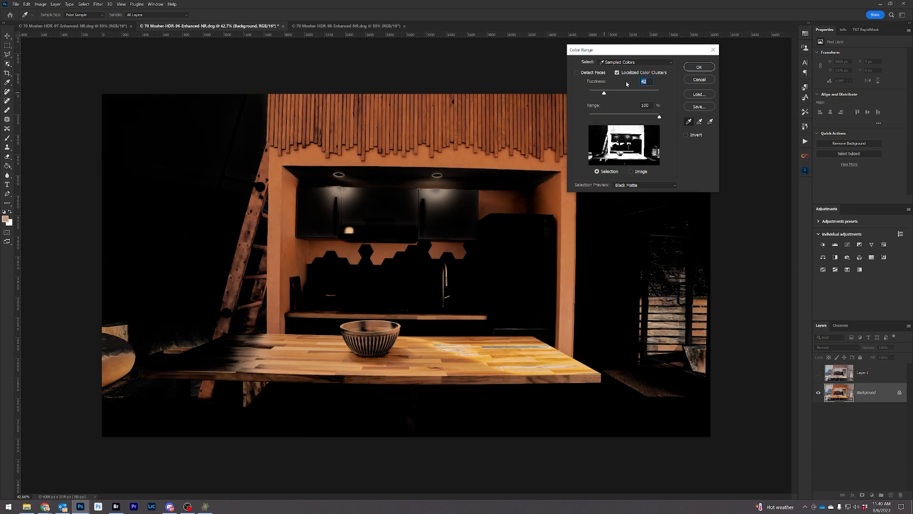
left_click(699, 67)
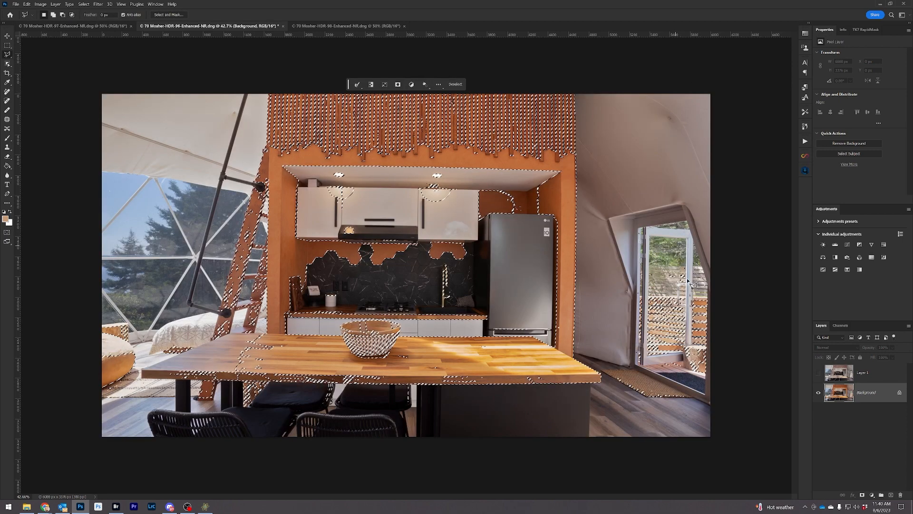
Show Layer 1, copy the selected orange areas of the Background to a new layer above it, and compare with that copy hidden.
left_click(818, 372)
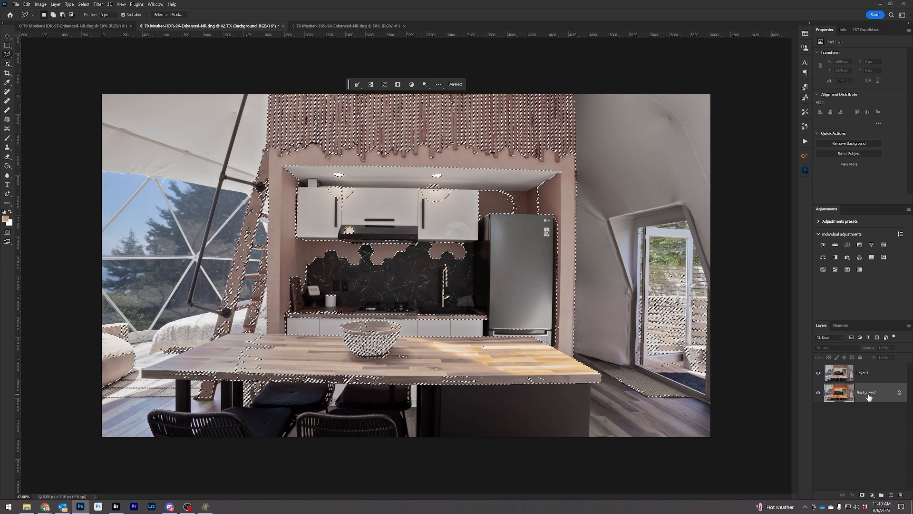
key("ctrl+j")
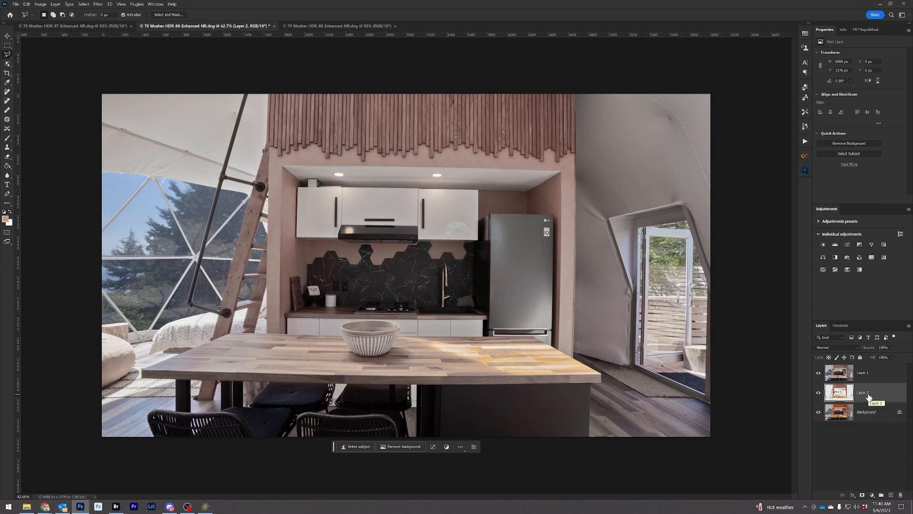
key("ctrl+bracketright")
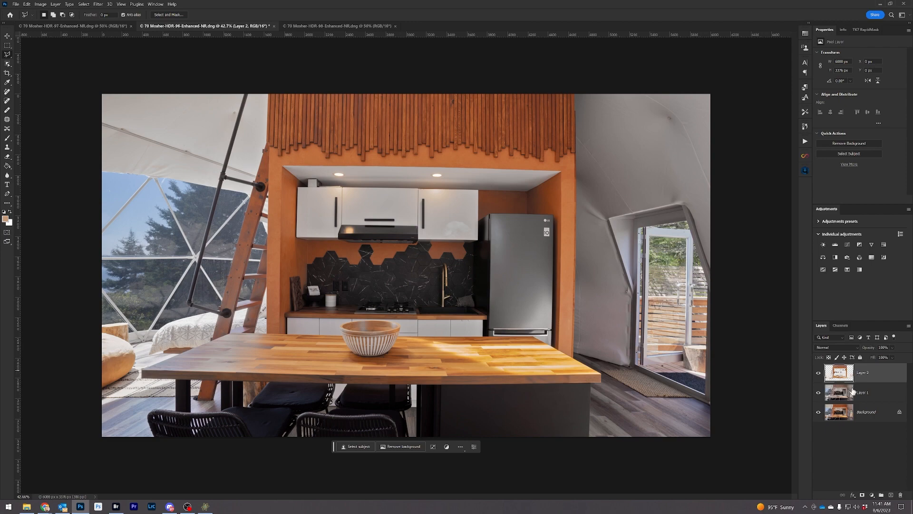
scroll(228, 236, "up", 10)
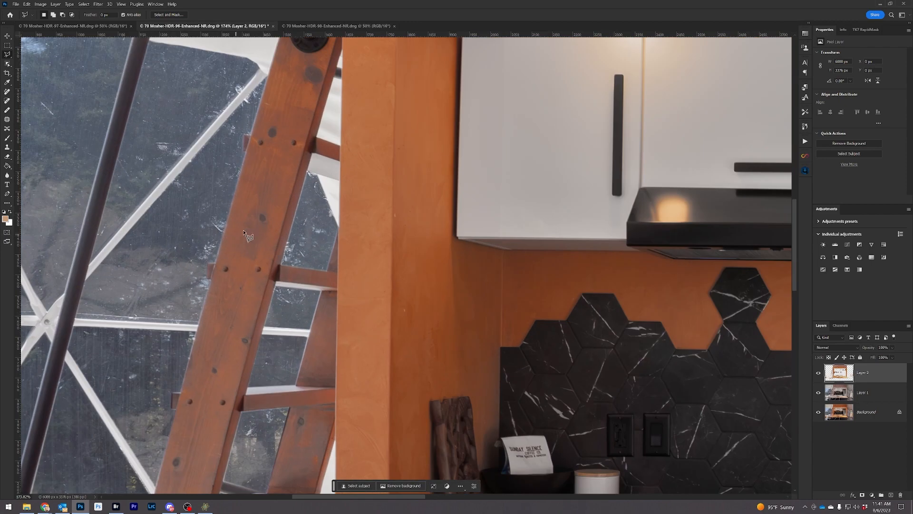
left_click(818, 374)
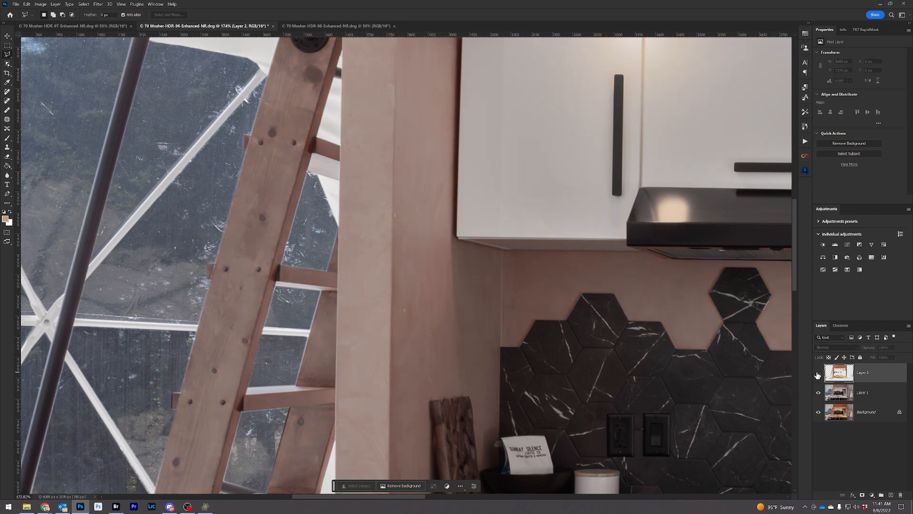
left_click(817, 374)
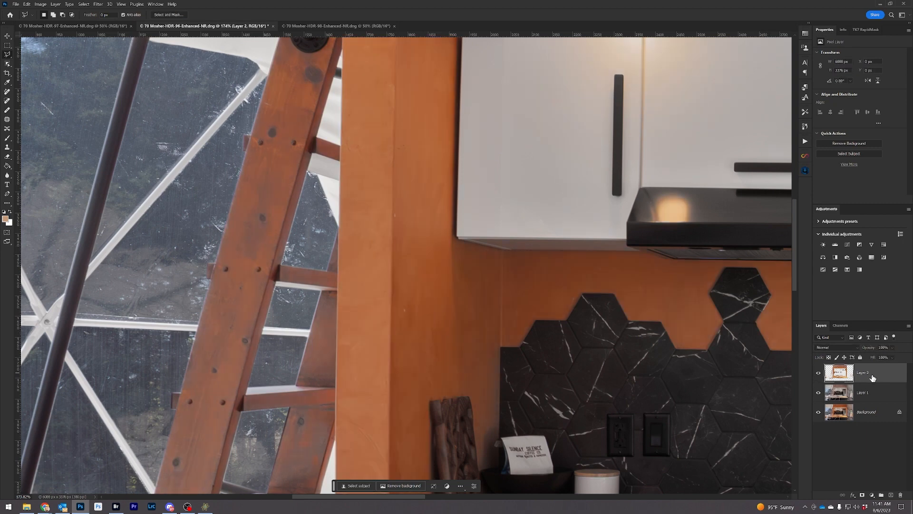
Duplicate the Background, bring the copy to the top of the layer stack, and hide it behind a black mask.
left_click(867, 418)
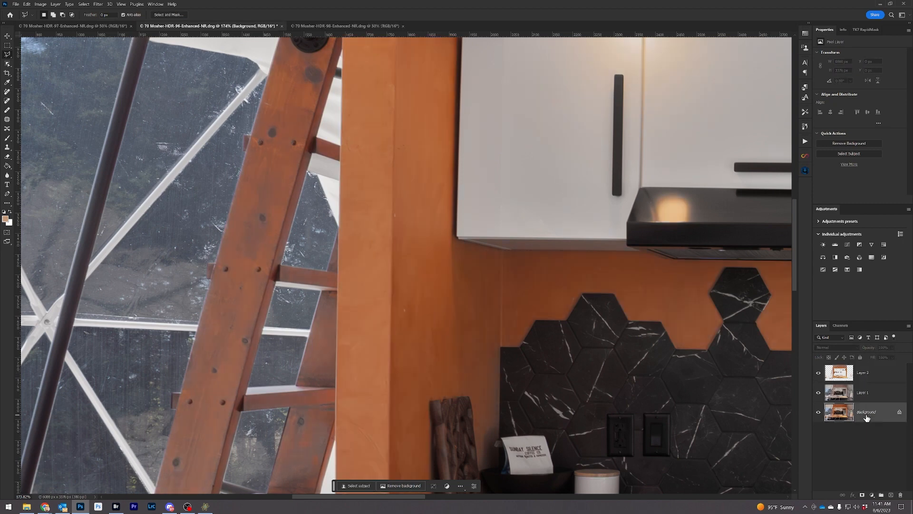
key("ctrl+j")
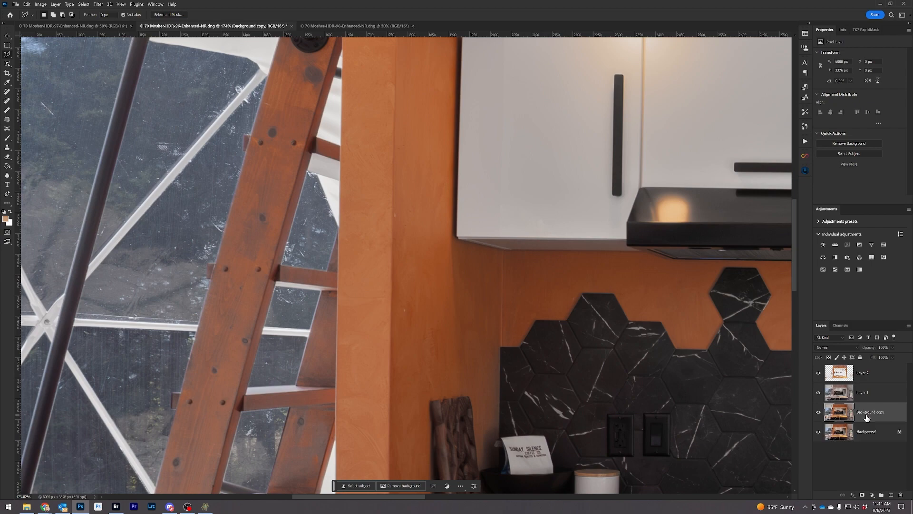
key("ctrl+shift+bracketright")
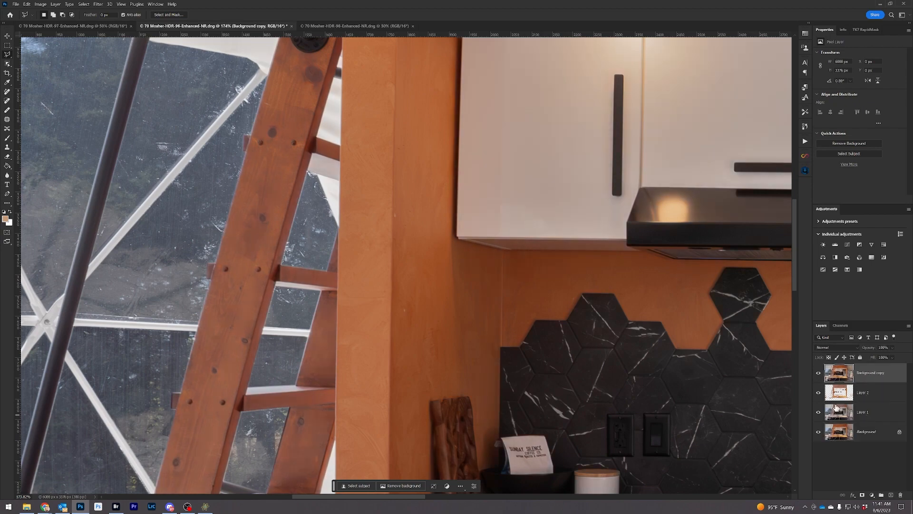
key("ctrl+0")
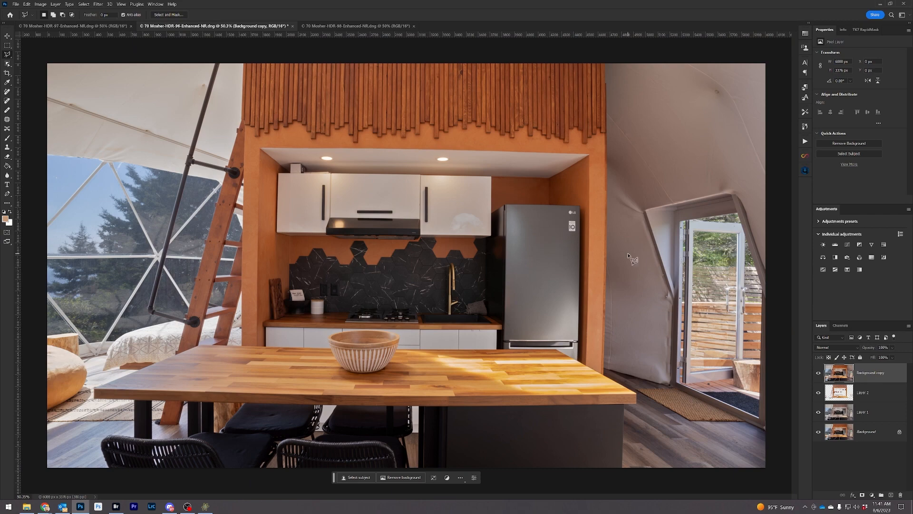
key("ctrl+0")
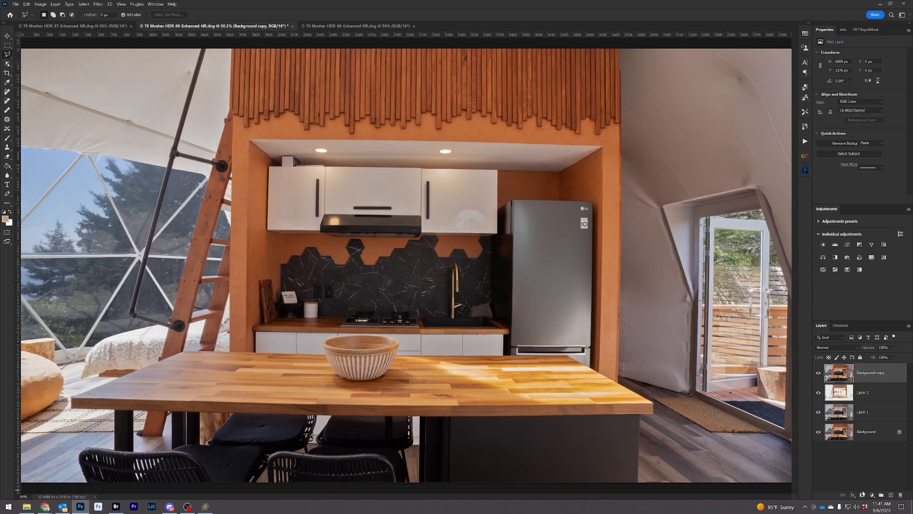
left_click(864, 490)
left_click(872, 374)
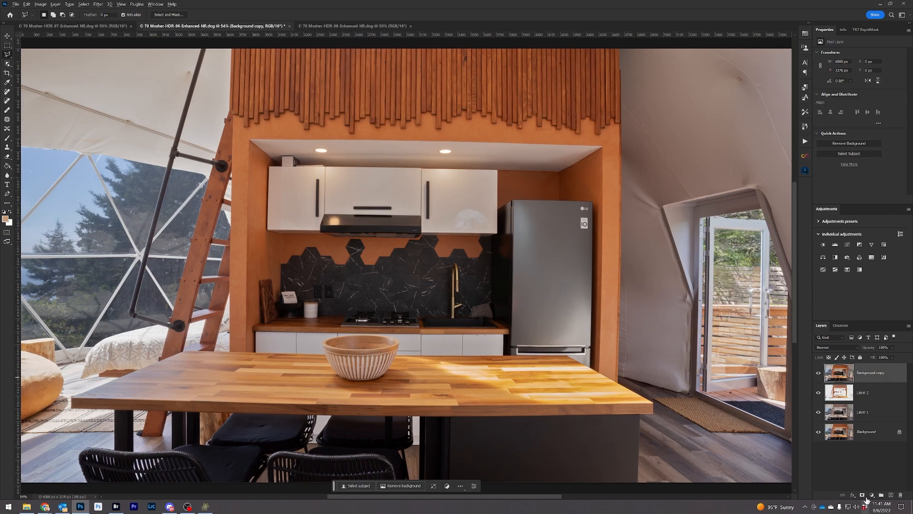
left_click(861, 495, "alt")
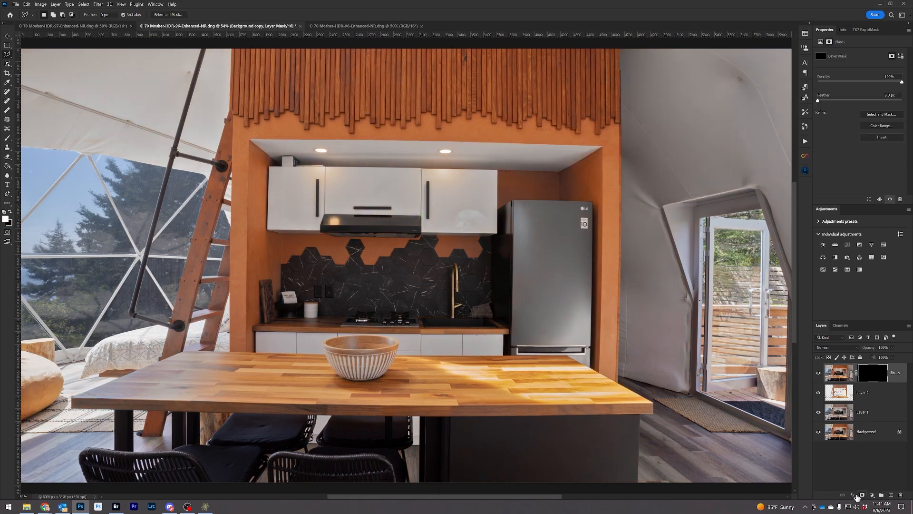
Paint white on the Background copy's mask with the Brush tool to restore the wood colour at the shaded end of the tabletop.
left_click(6, 139)
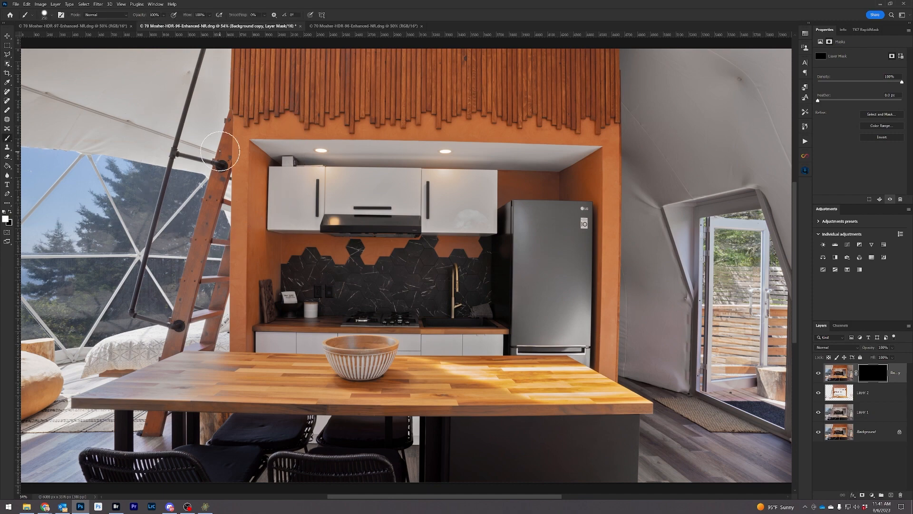
key("bracketleft")
key("bracketleft")
key("bracketleft")
key("bracketleft")
key("bracketleft")
left_click_drag(84, 400, 215, 368)
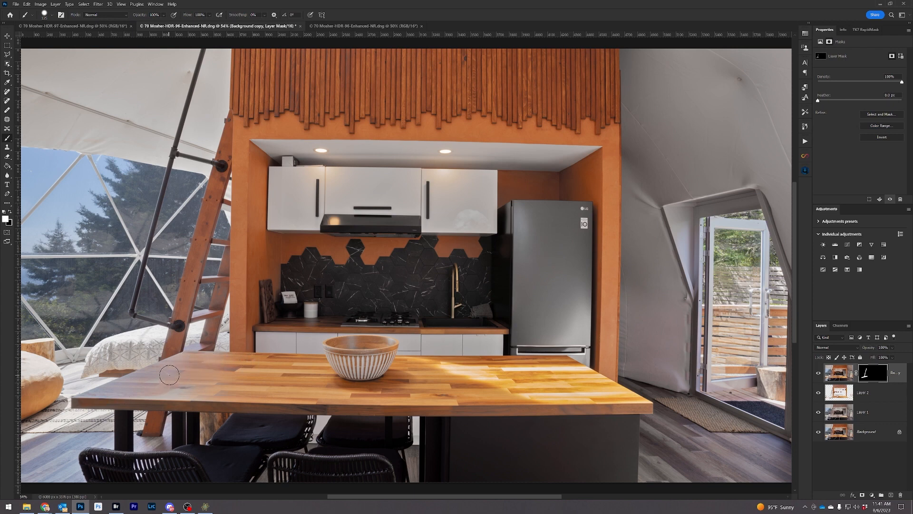
key("bracketright")
key("bracketright")
key("bracketright")
Restore the wooden bowl's rim and inside colour through the Background copy's mask with a much smaller brush.
scroll(395, 357, "up", 6)
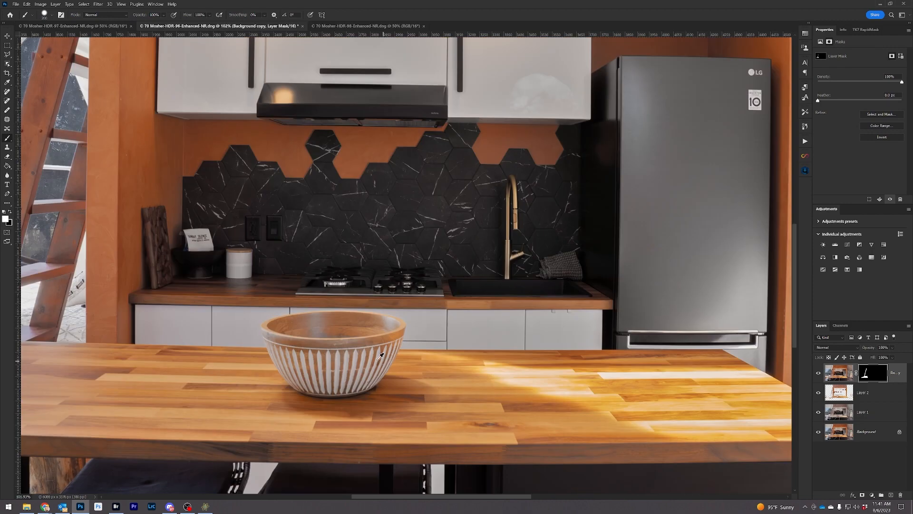
key("bracketleft")
key("bracketleft")
key("bracketleft")
key("bracketleft")
key("bracketleft")
key("bracketleft")
key("bracketleft")
key("bracketleft")
key("bracketleft")
key("bracketleft")
key("bracketleft")
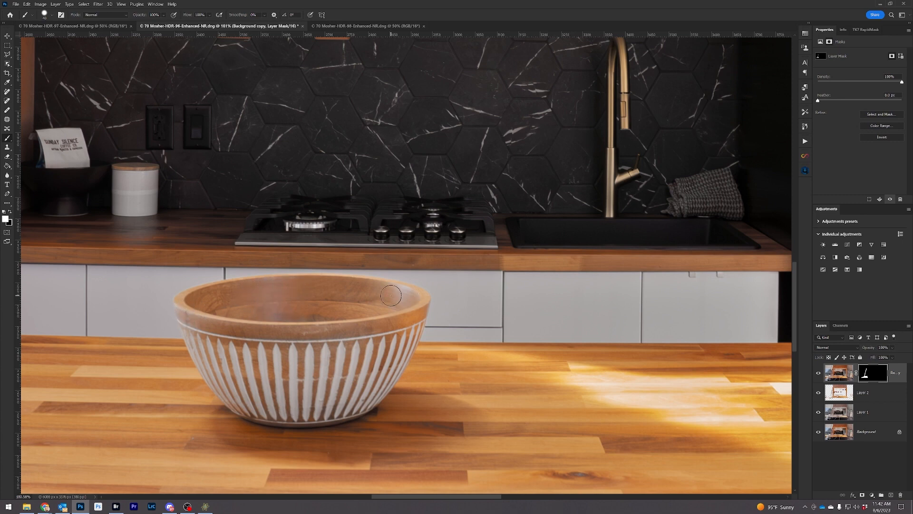
key("ctrl+0")
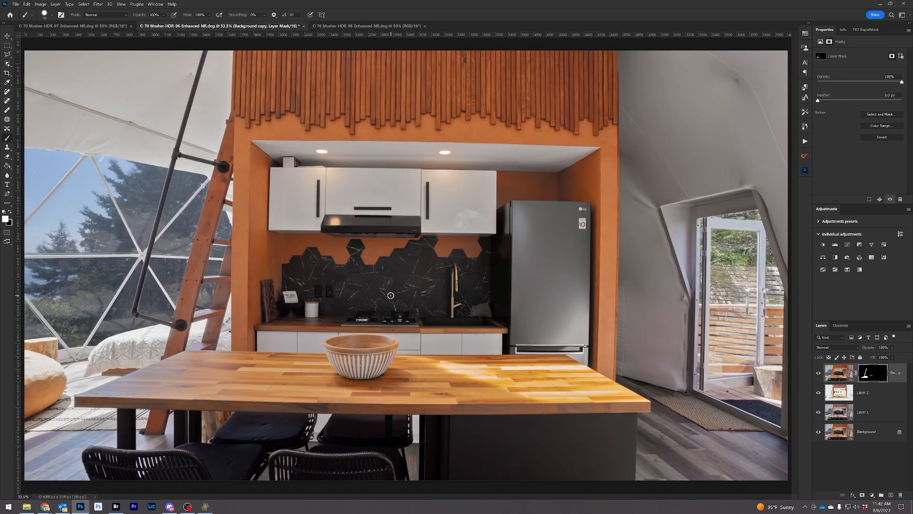
scroll(412, 295, "down", 1)
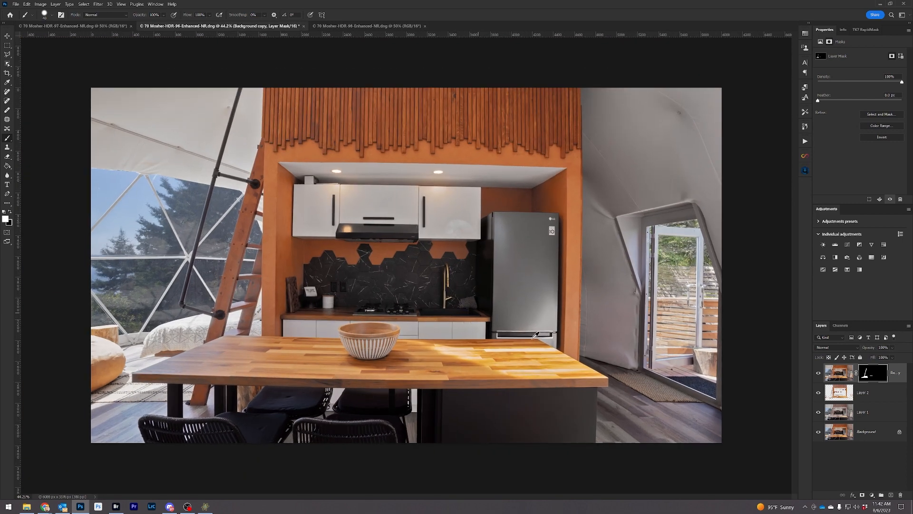
Flatten the image and add a new empty layer with the Color blend mode.
right_click(868, 437)
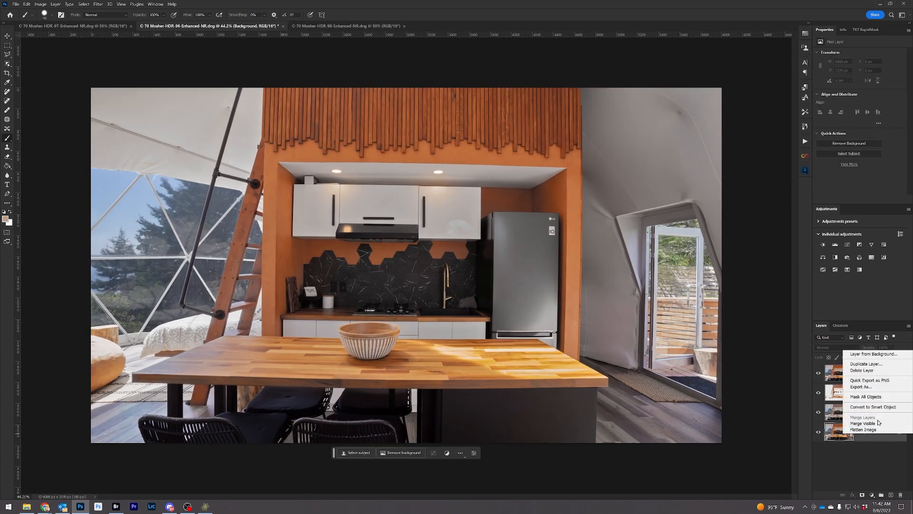
left_click(879, 429)
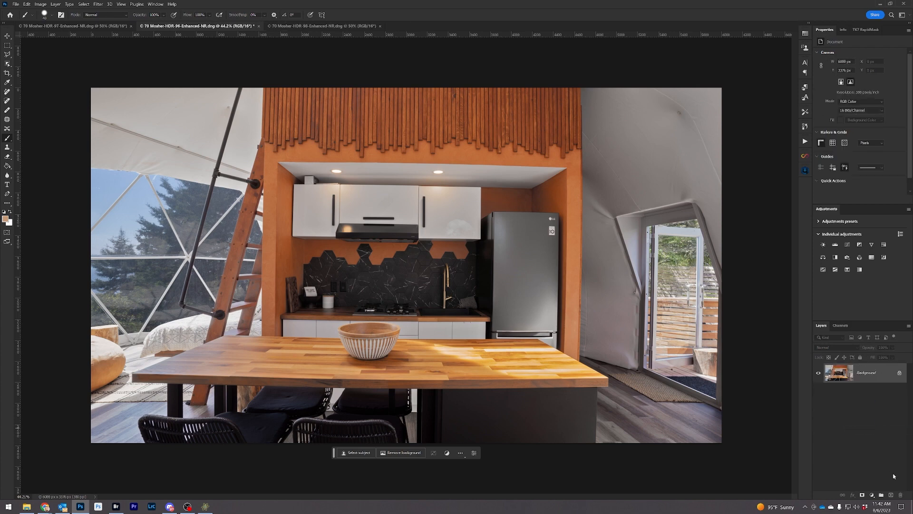
left_click(890, 495)
left_click(855, 351)
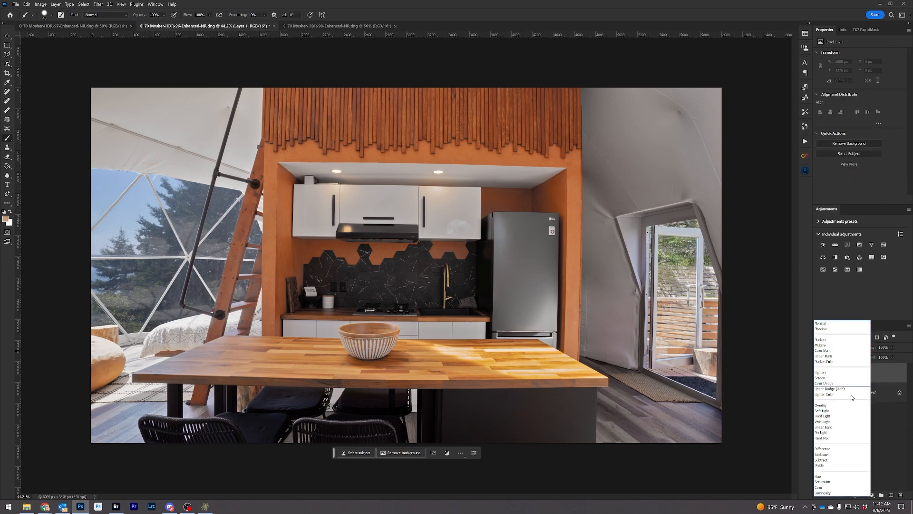
left_click(843, 492)
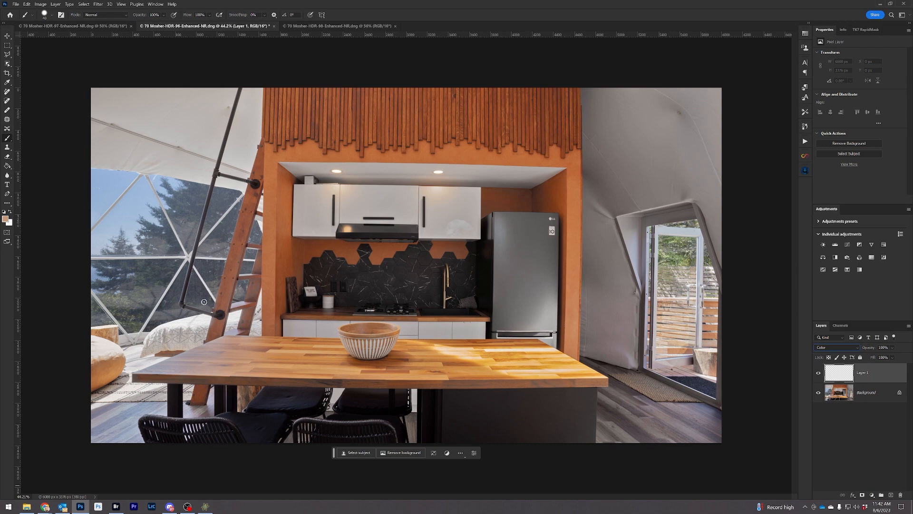
Set the brush hardness to 62%, sample the black backsplash tile colour, and paint it with a larger brush over the island base and chairs.
left_click(46, 15)
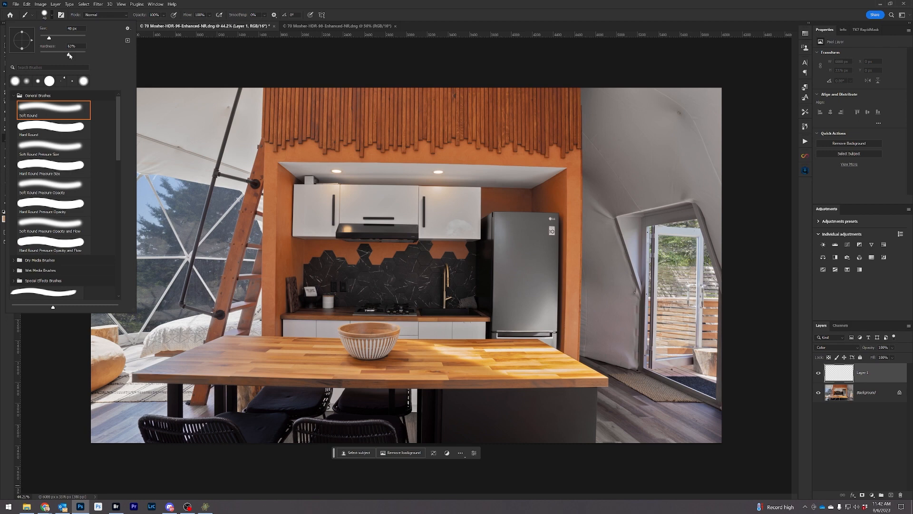
left_click(337, 104)
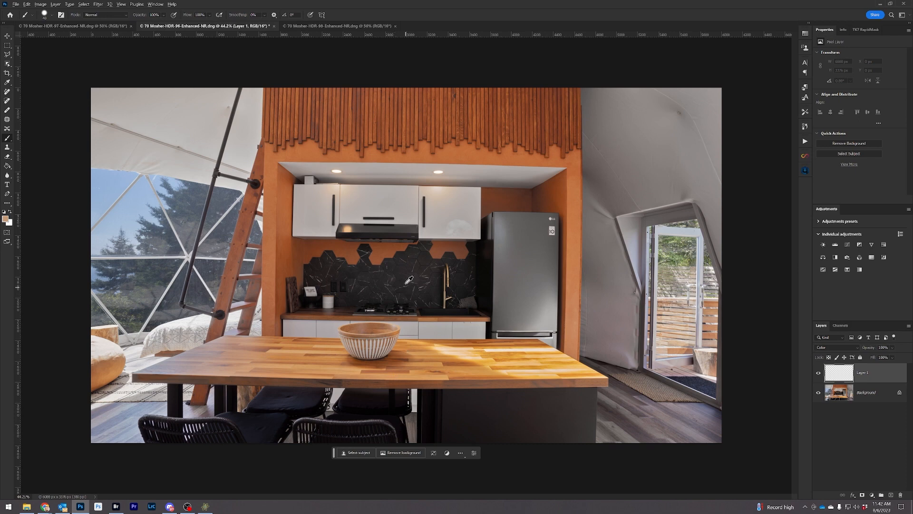
left_click(409, 267, "alt")
key("bracketright")
key("bracketright")
key("bracketright")
key("bracketright")
key("bracketright")
key("bracketright")
key("bracketright")
key("bracketright")
key("bracketright")
left_click(587, 398)
mouse_move(503, 450)
left_mouse_down()
mouse_move(540, 456)
mouse_move(580, 439)
mouse_move(579, 423)
left_mouse_up()
mouse_move(401, 401)
left_mouse_down()
mouse_move(271, 399)
mouse_move(230, 424)
mouse_move(279, 424)
mouse_move(253, 443)
left_mouse_up()
Paint the sampled dark colour over the remaining black chair seats and woven chair backs under the table.
scroll(253, 443, "up", 4)
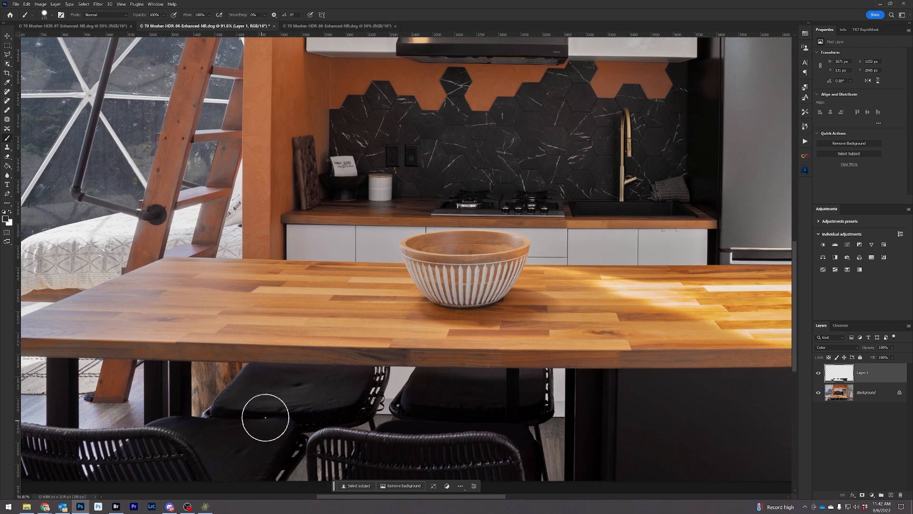
left_click_drag(282, 426, 330, 411)
mouse_move(461, 390)
left_mouse_down()
mouse_move(473, 373)
mouse_move(579, 373)
left_mouse_up()
left_click_drag(357, 434, 395, 375)
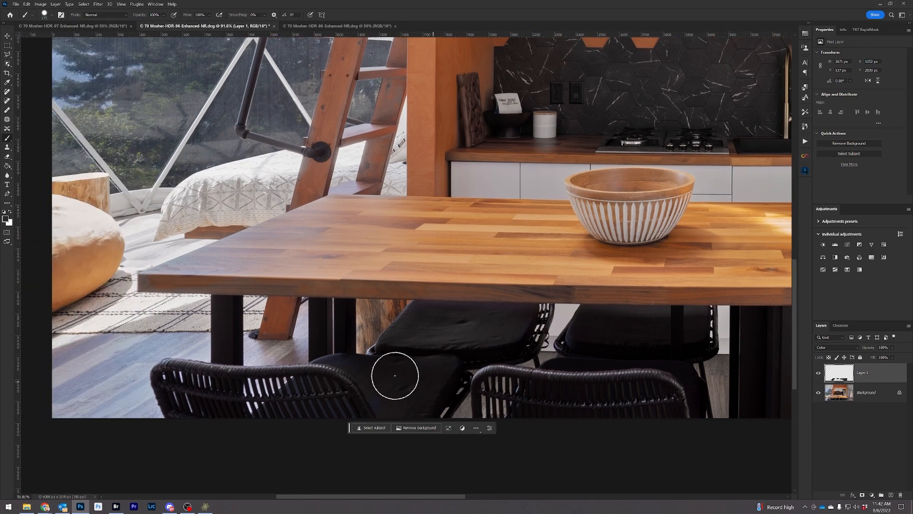
left_click_drag(289, 406, 256, 430)
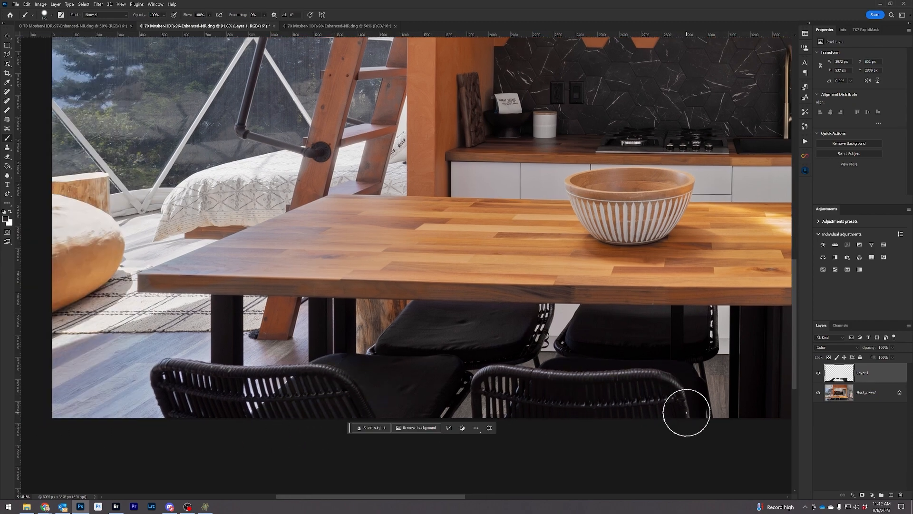
mouse_move(675, 410)
left_mouse_down()
mouse_move(619, 412)
mouse_move(447, 511)
left_mouse_up()
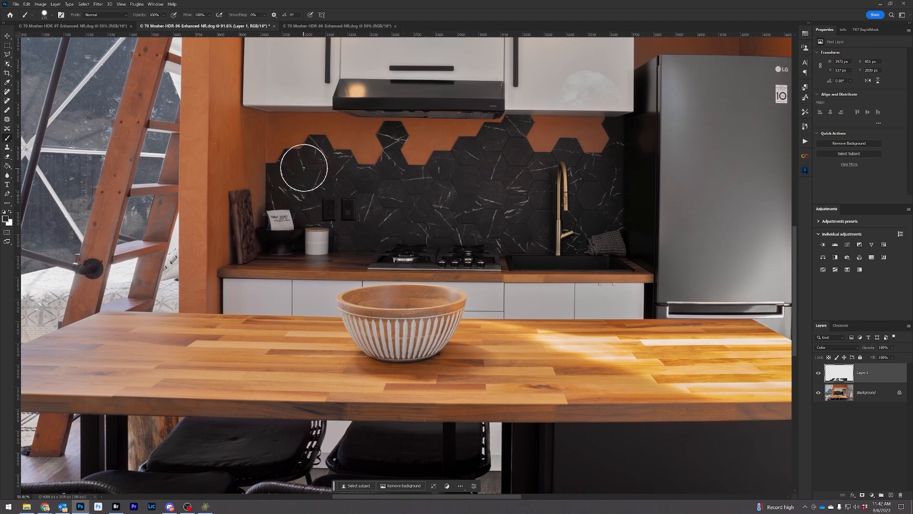
Paint the sampled dark colour over the black hexagonal tile backsplash to neutralise its colour cast.
mouse_move(479, 167)
left_mouse_down()
mouse_move(505, 163)
mouse_move(534, 192)
mouse_move(516, 213)
left_mouse_up()
mouse_move(598, 204)
left_mouse_down()
mouse_move(621, 183)
mouse_move(624, 211)
mouse_move(528, 262)
left_mouse_up()
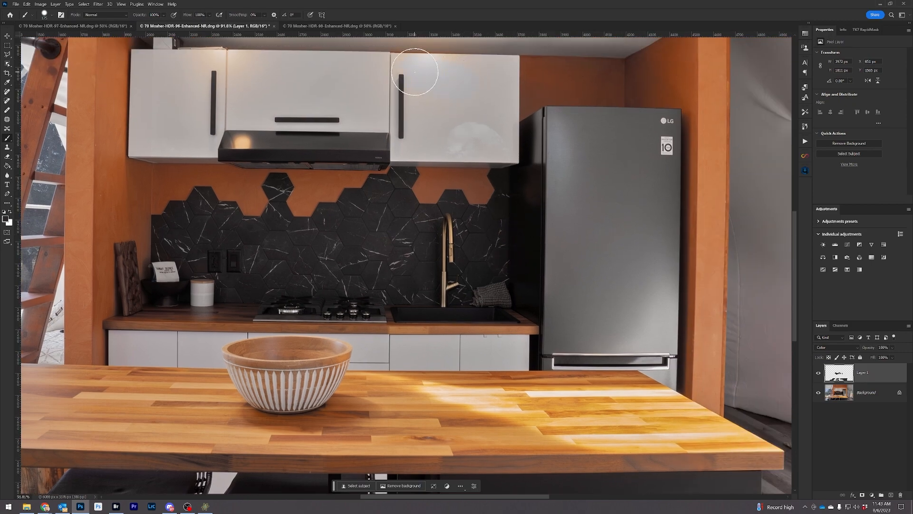
scroll(353, 141, "up", 2)
scroll(356, 142, "down", 2)
scroll(358, 139, "down", 2)
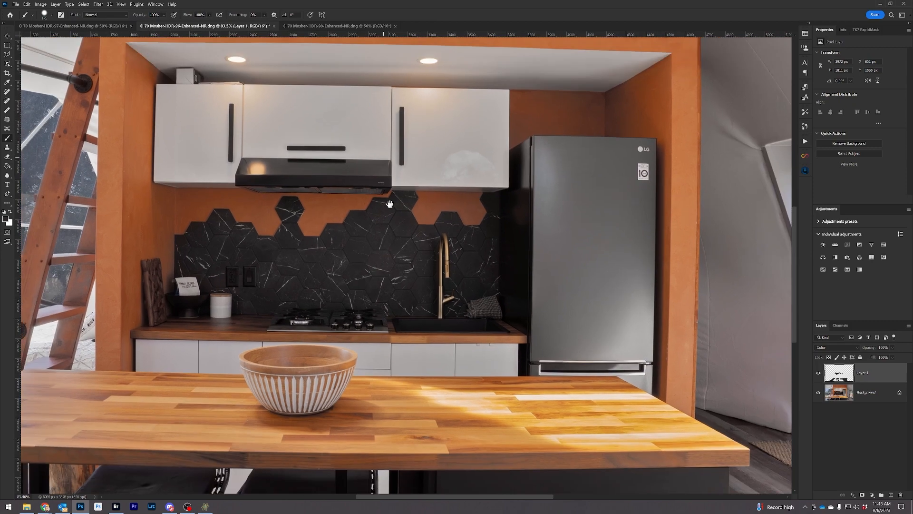
Outline the white recessed ceiling above the upper cabinets with a polygonal lasso selection.
scroll(457, 150, "up", 4)
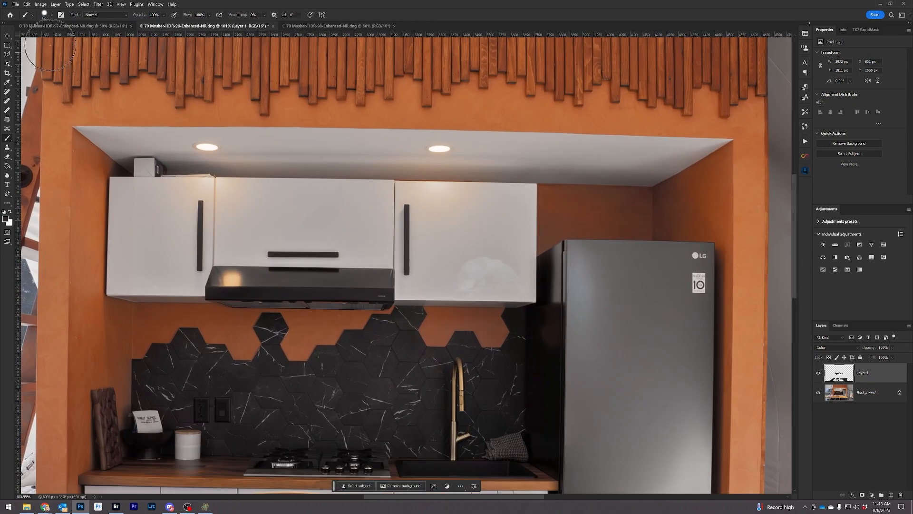
left_click(7, 73)
left_click(7, 55)
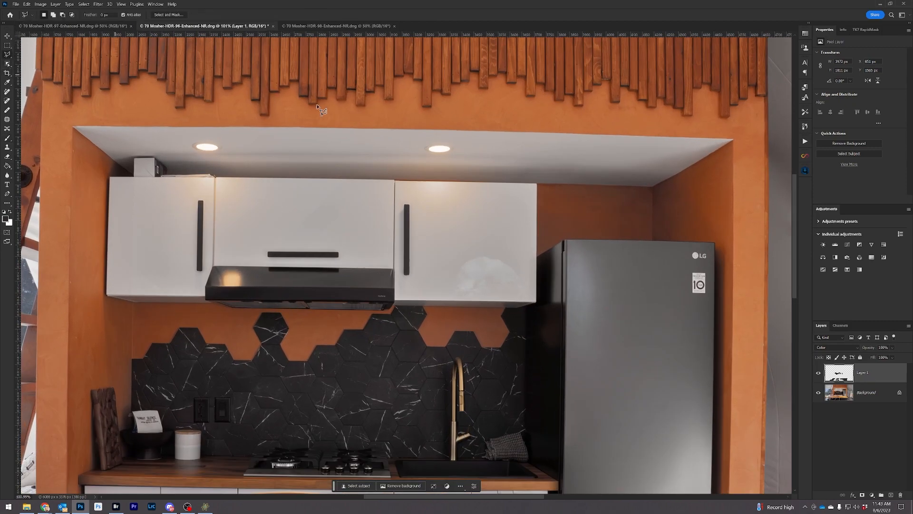
left_click(734, 141)
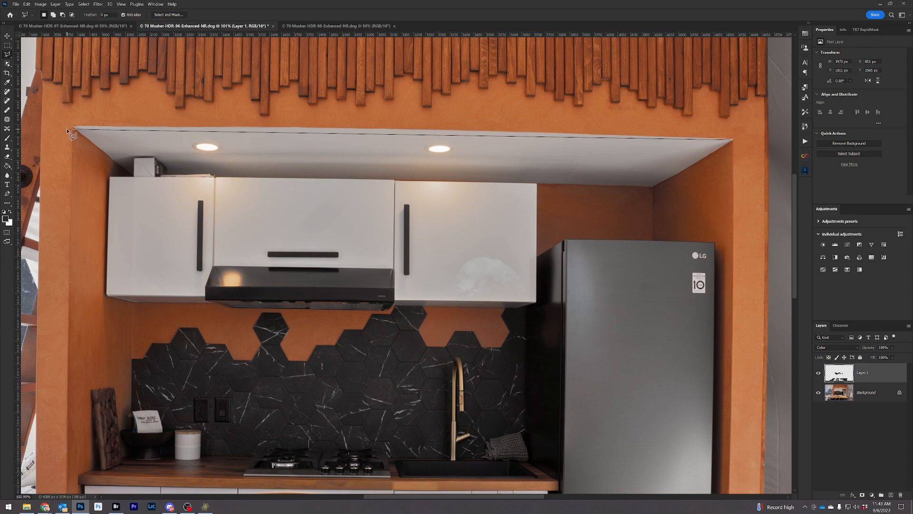
left_click(132, 175)
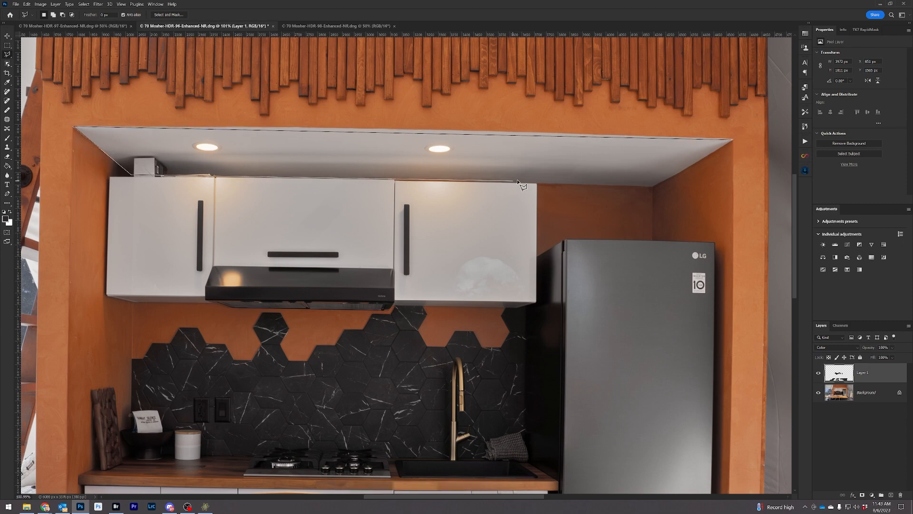
left_click(652, 187)
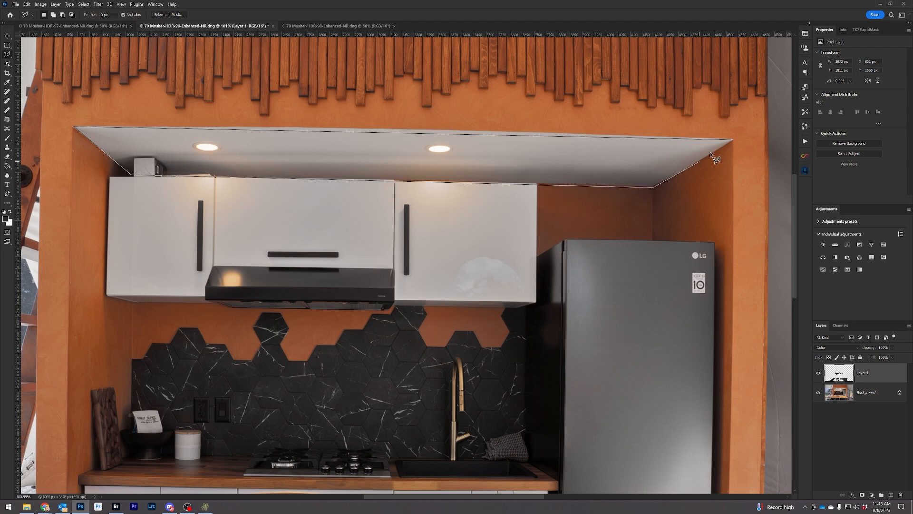
left_click(733, 140)
left_click(735, 141, "shift")
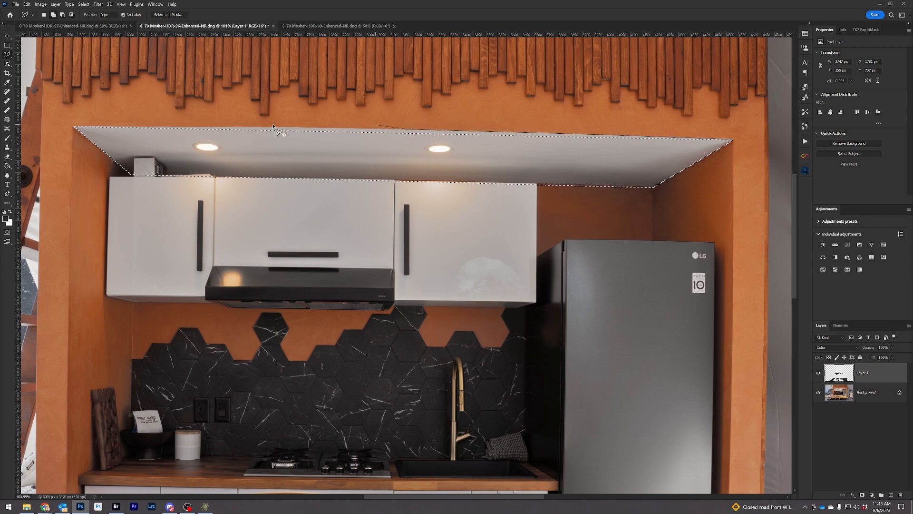
left_click(74, 128)
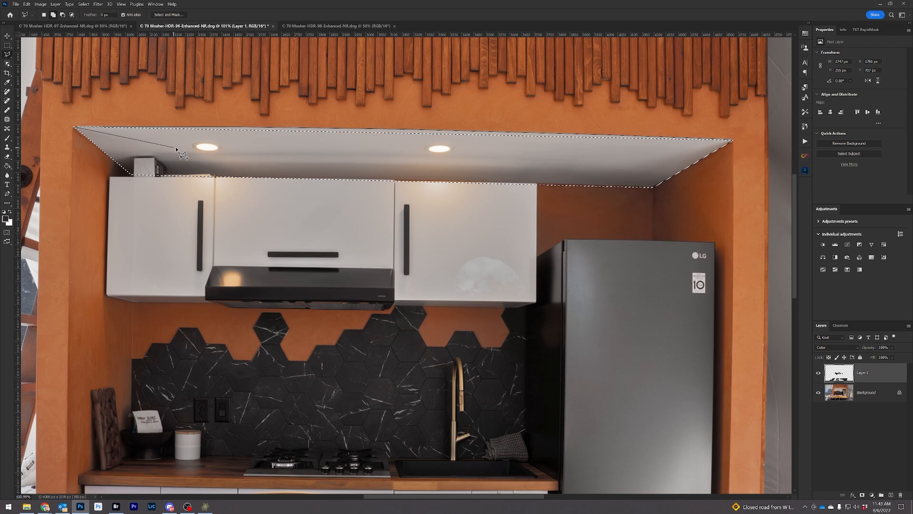
double_click(693, 146)
Paint the sampled dark neutral colour across the selected ceiling to remove its warm cast, and clear the selection.
key("b")
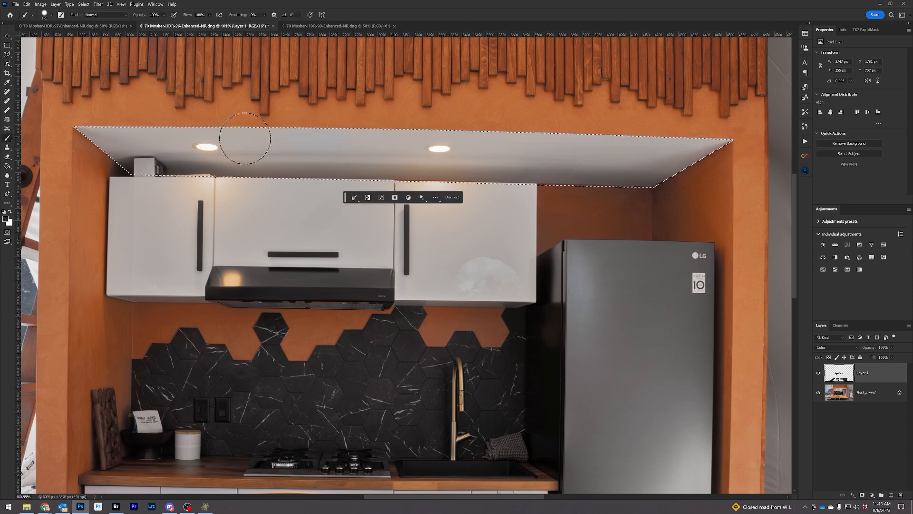
left_click_drag(173, 164, 589, 157)
key("ctrl+d")
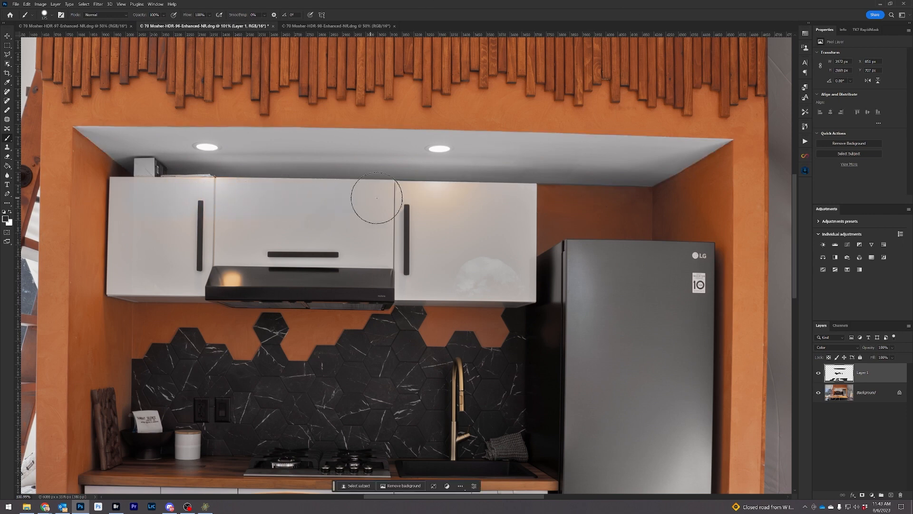
Paint the neutral colour over the white upper cabinet doors and, with a smaller brush, over the range hood's warm reflection.
mouse_move(511, 195)
left_mouse_down()
mouse_move(500, 269)
mouse_move(419, 272)
mouse_move(419, 233)
mouse_move(471, 228)
mouse_move(334, 229)
mouse_move(378, 240)
mouse_move(188, 232)
mouse_move(253, 201)
mouse_move(184, 232)
mouse_move(181, 272)
mouse_move(170, 281)
mouse_move(135, 276)
mouse_move(141, 198)
mouse_move(138, 227)
mouse_move(186, 256)
left_mouse_up()
key("bracketleft")
key("bracketleft")
key("bracketleft")
key("bracketleft")
key("bracketleft")
key("bracketleft")
key("bracketleft")
mouse_move(239, 281)
left_mouse_down()
mouse_move(216, 281)
mouse_move(221, 273)
mouse_move(398, 277)
mouse_move(322, 290)
mouse_move(226, 284)
left_mouse_up()
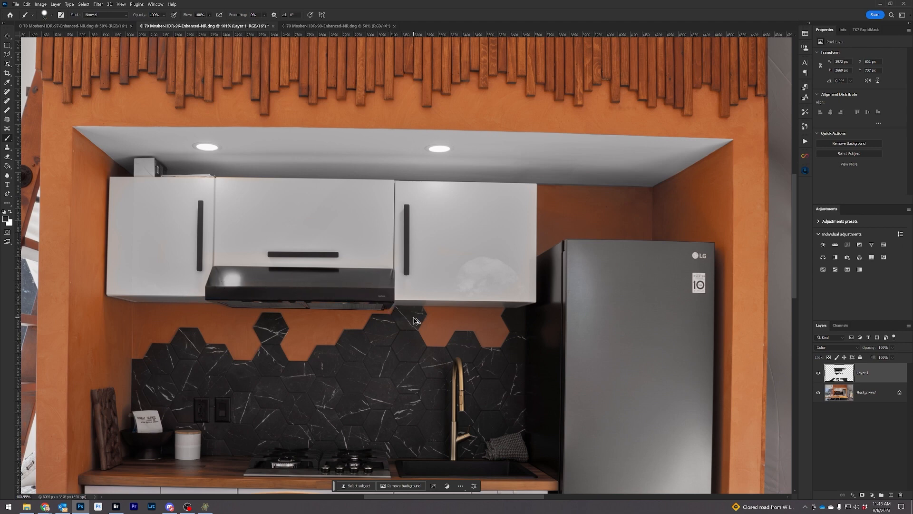
Sample the ladder's reddish-brown wood colour, reduce the brush flow to 12%, and paint over the ladder's rails and treads.
key("ctrl+0")
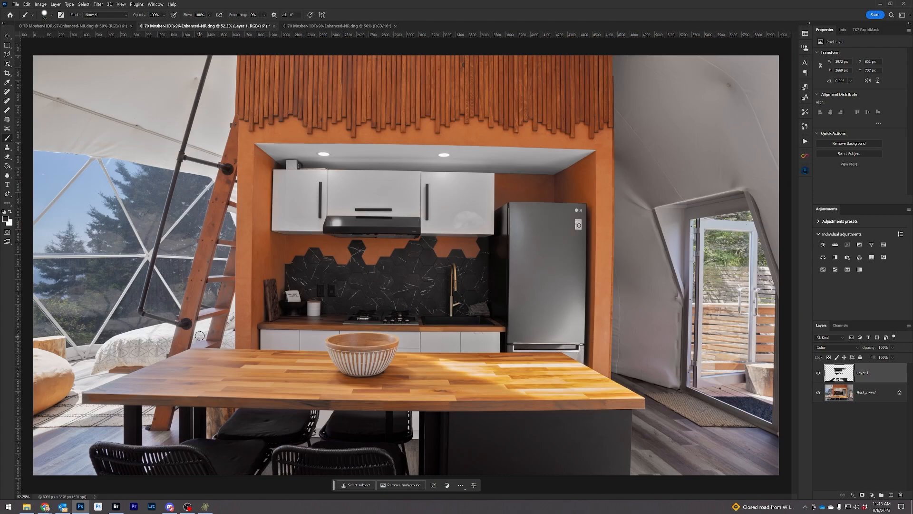
scroll(200, 335, "up", 5)
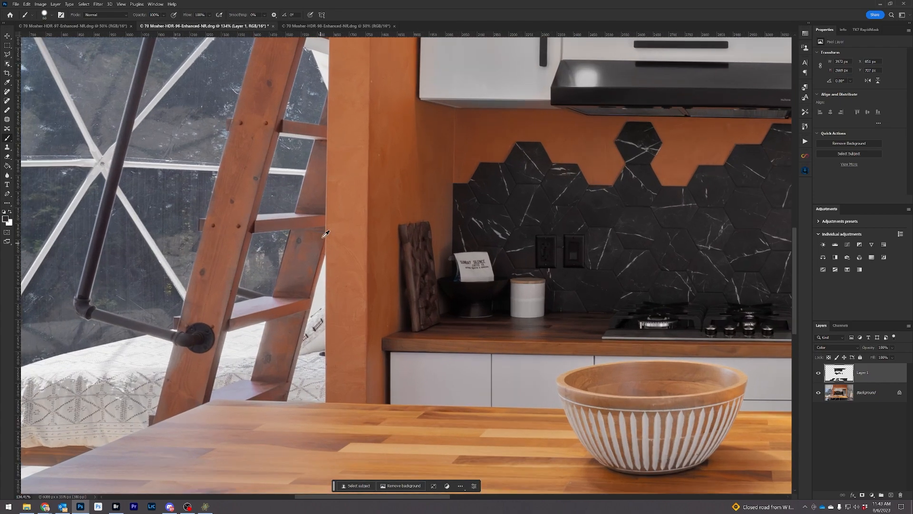
left_click(307, 252, "alt")
left_click_drag(295, 323, 326, 293)
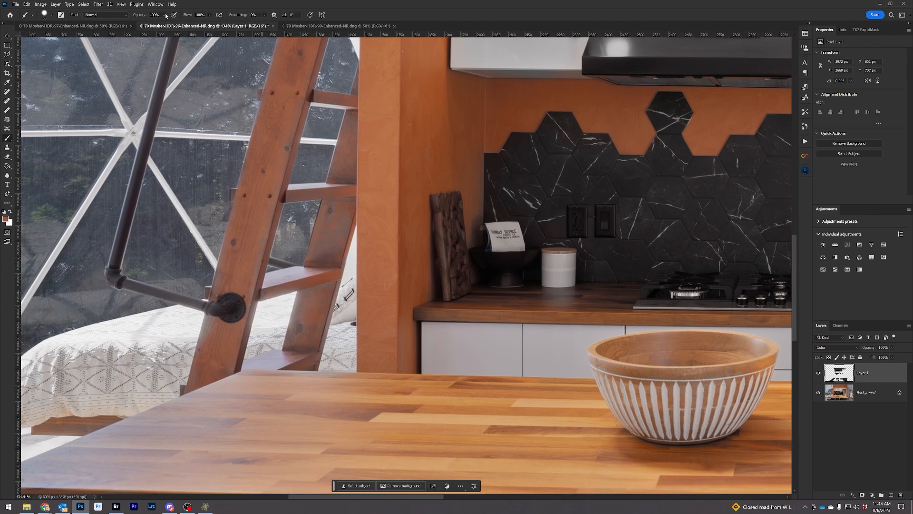
left_click(208, 16)
mouse_move(344, 128)
left_mouse_down()
mouse_move(320, 199)
mouse_move(352, 200)
mouse_move(340, 221)
mouse_move(327, 221)
mouse_move(309, 263)
mouse_move(329, 255)
mouse_move(330, 270)
mouse_move(359, 212)
mouse_move(350, 211)
mouse_move(325, 286)
mouse_move(297, 297)
mouse_move(313, 338)
mouse_move(286, 349)
mouse_move(293, 339)
mouse_move(317, 332)
left_mouse_up()
left_click_drag(215, 276, 219, 290)
Touch up the ladder rail around the black pipe flange with the sampled wood colour and a smaller brush.
scroll(207, 293, "up", 4)
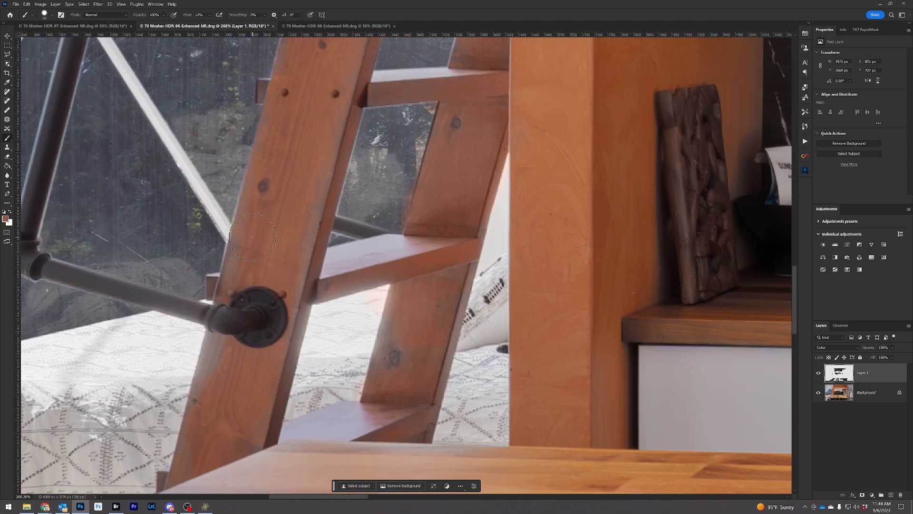
key("bracketleft")
key("bracketleft")
key("bracketleft")
key("bracketright")
key("ctrl+0")
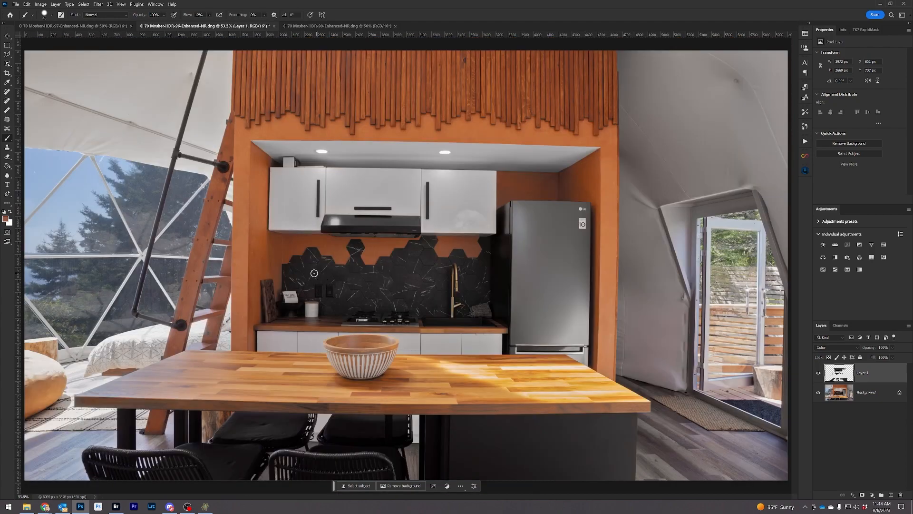
scroll(388, 269, "down", 2)
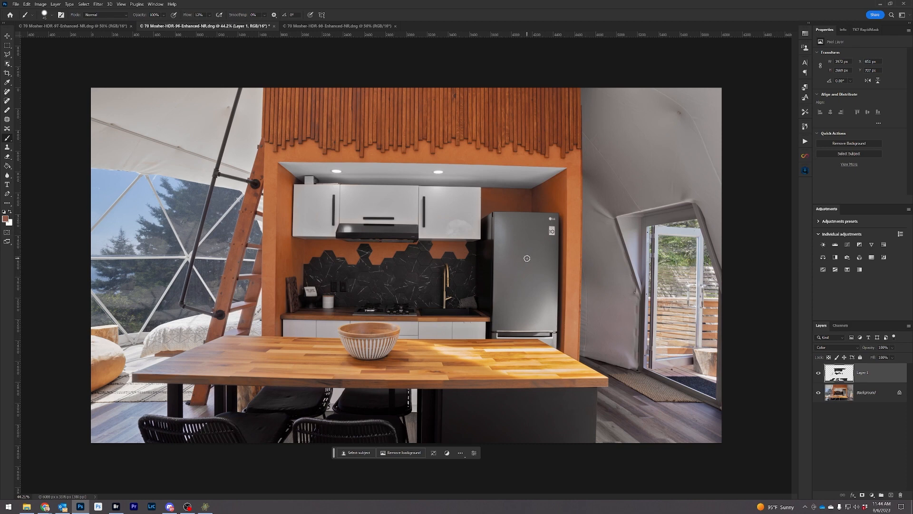
left_click(97, 4)
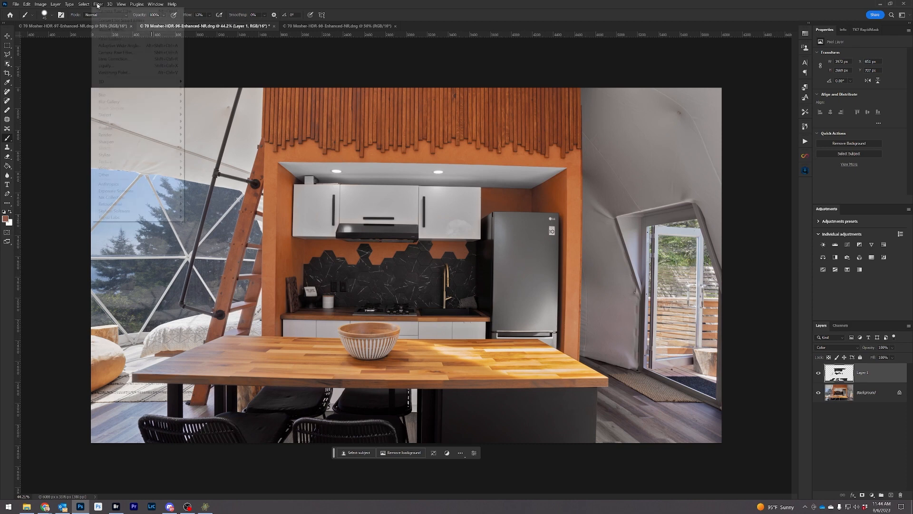
left_click(124, 52)
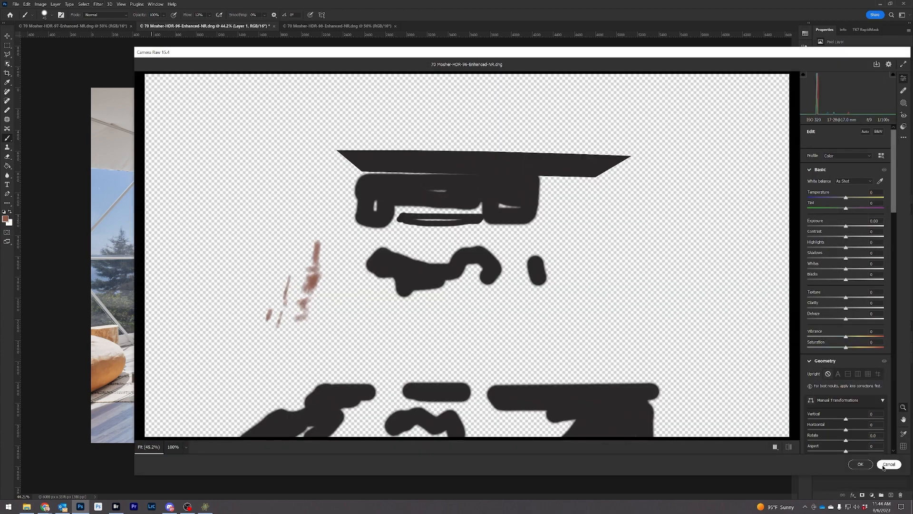
left_click(888, 464)
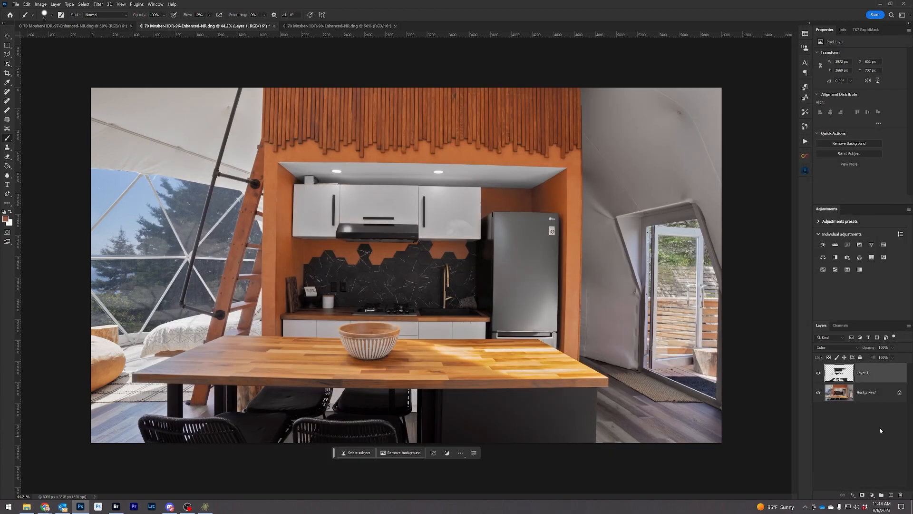
Flatten the image and open the merged background in the Camera Raw Filter.
left_click(873, 398)
right_click(873, 398)
left_click(886, 476)
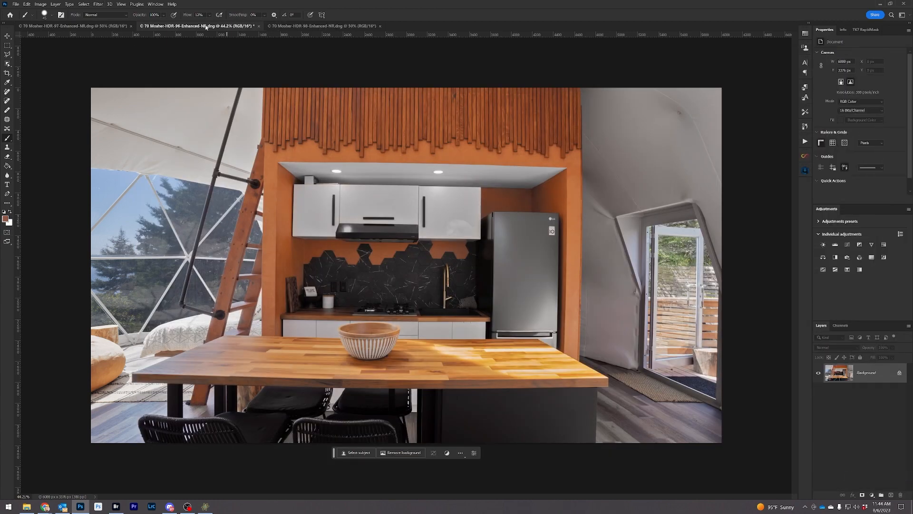
left_click(97, 4)
left_click(127, 55)
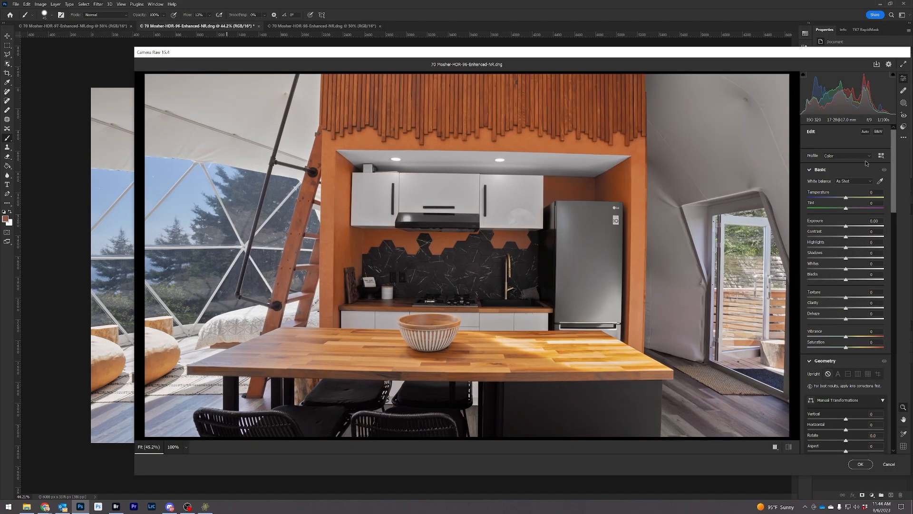
Straighten the perspective with guided Upright lines along the recess's top edge, the island's front edge and both vertical recess edges.
left_click(868, 374)
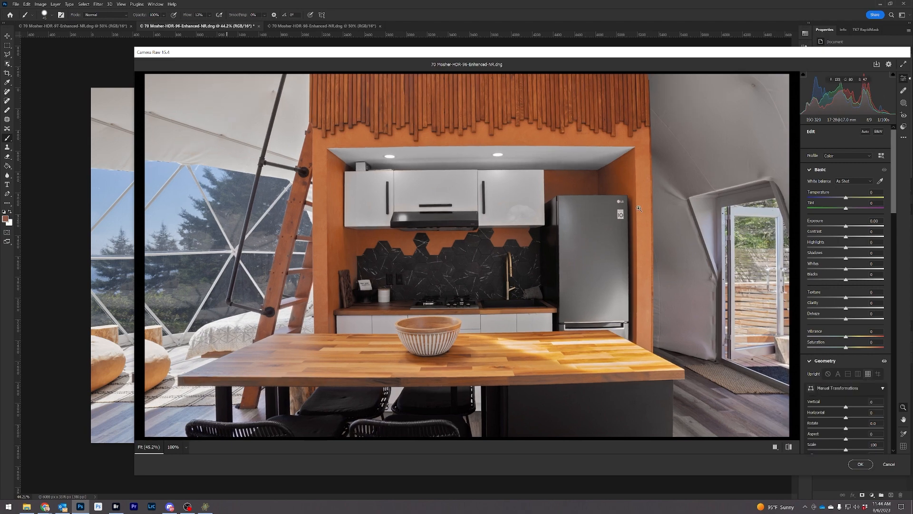
left_click(877, 374)
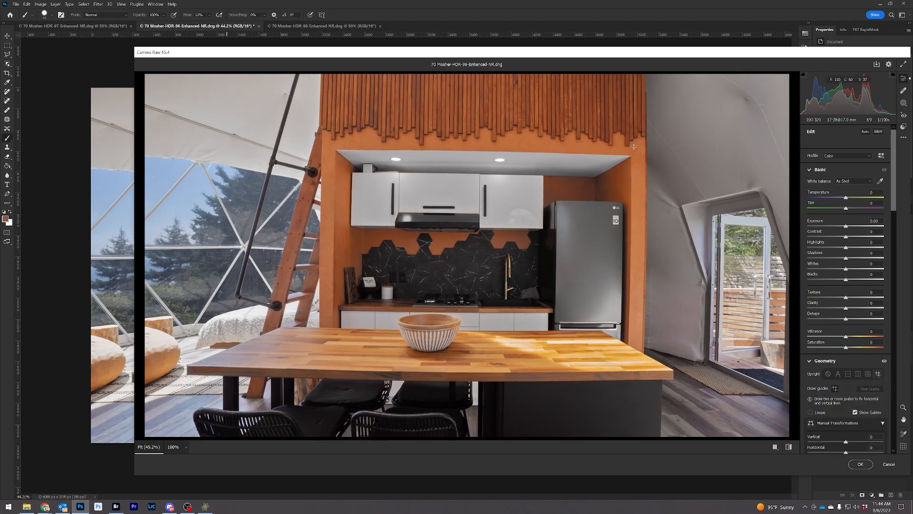
left_click_drag(631, 156, 336, 150)
left_click_drag(631, 379, 235, 376)
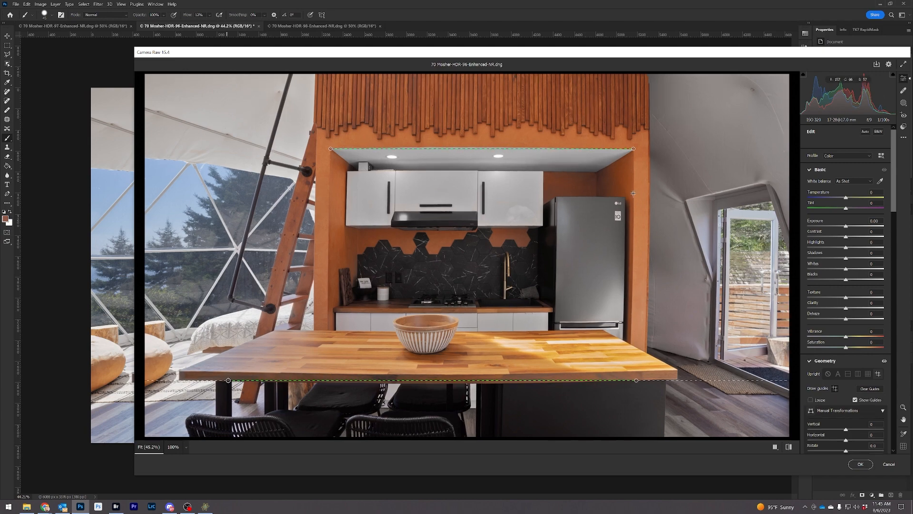
left_click_drag(633, 193, 633, 338)
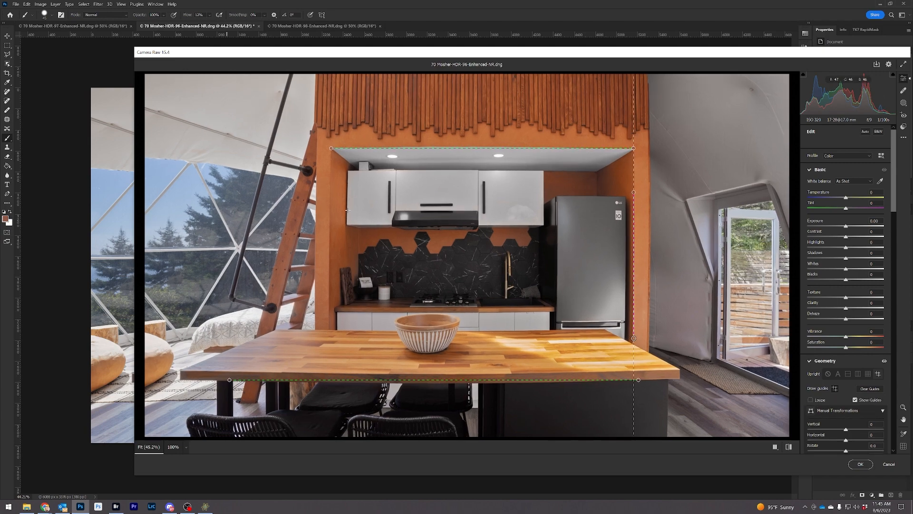
left_click_drag(330, 180, 328, 342)
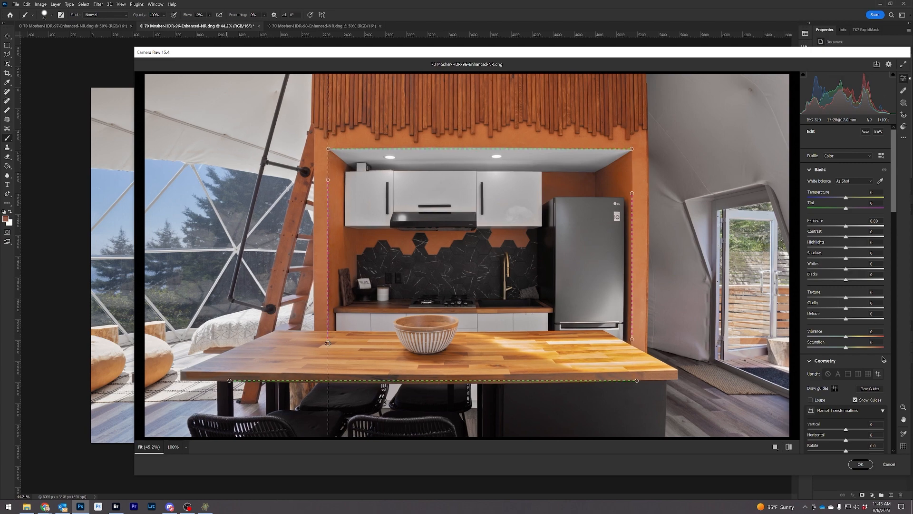
Set the Optics distortion correction to +21 and inspect the straightened kitchen at full-screen size.
scroll(860, 318, "down", 5)
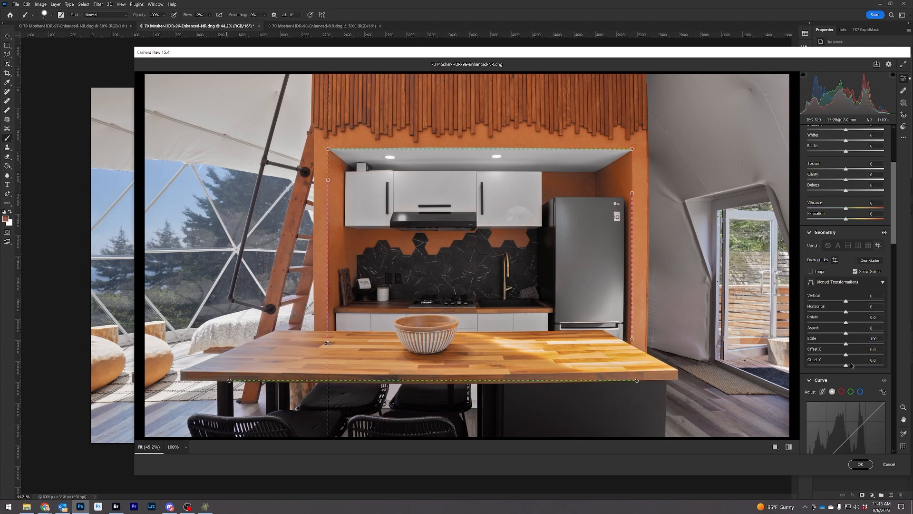
scroll(851, 365, "down", 10)
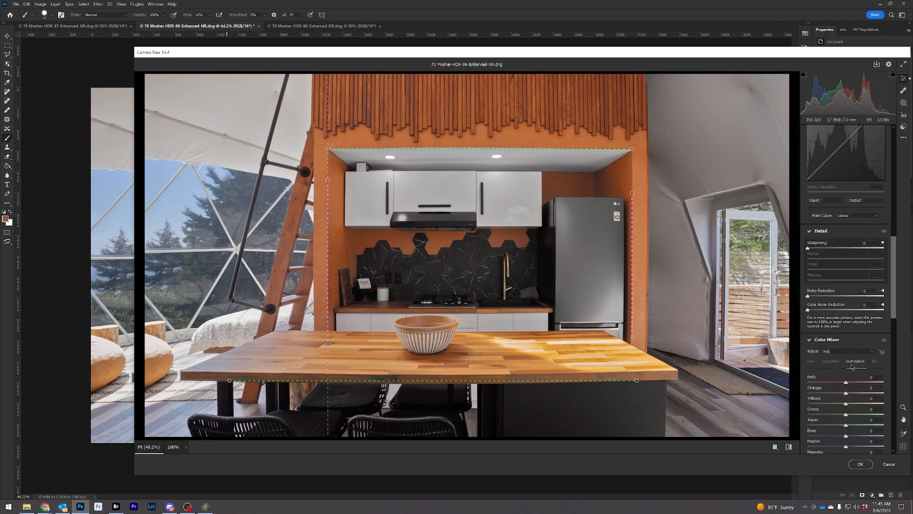
scroll(851, 367, "down", 10)
scroll(852, 366, "down", 2)
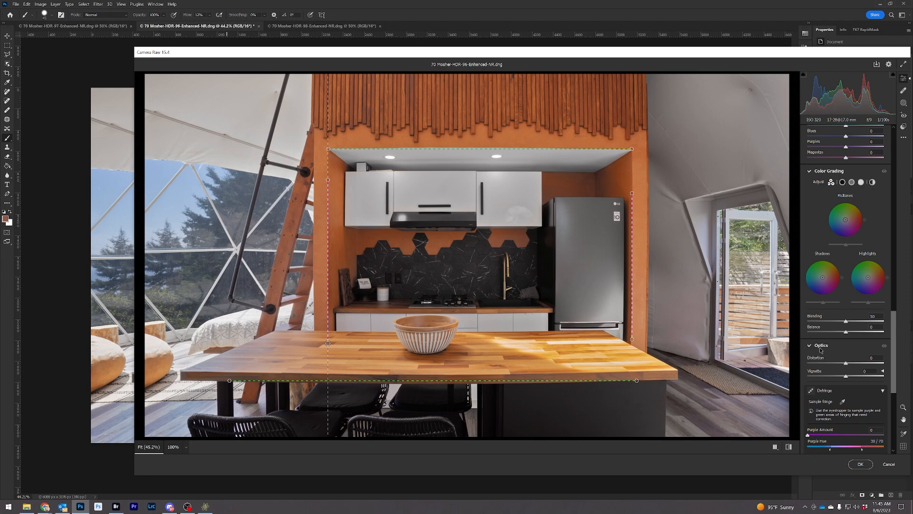
scroll(831, 362, "down", 2)
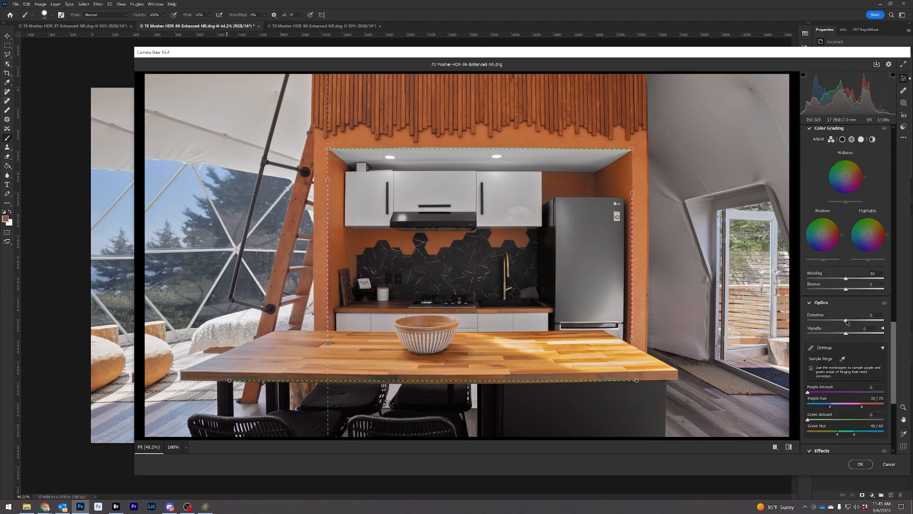
left_click_drag(847, 322, 855, 323)
left_click(904, 64)
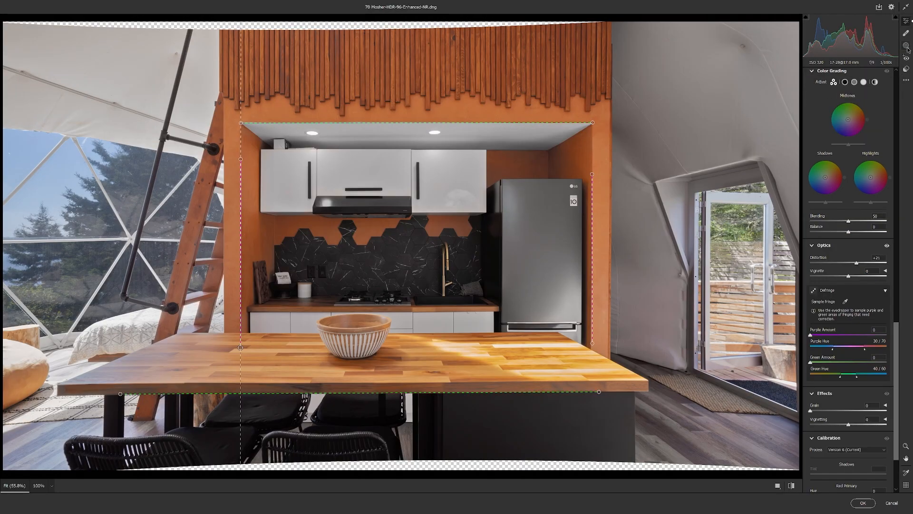
left_click(906, 7)
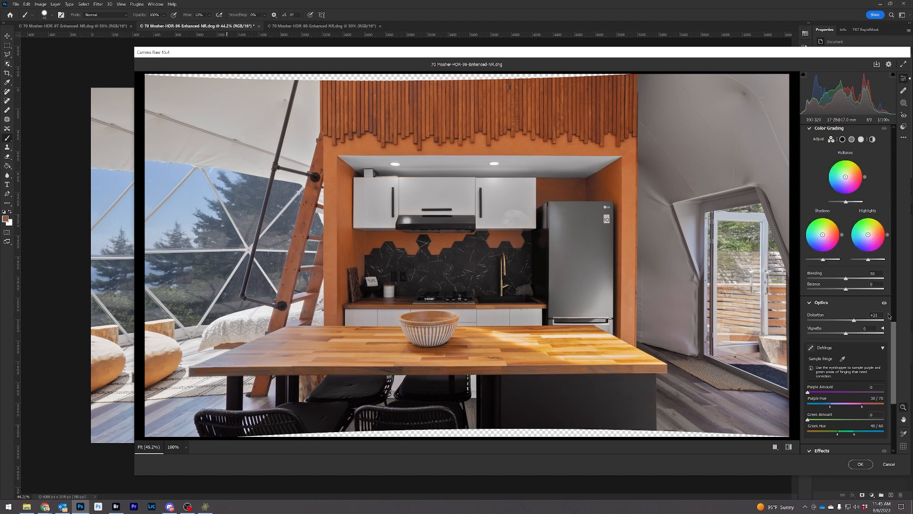
Set Exposure to +0.40, Highlights to -36 and Shadows to +45, and apply the Camera Raw adjustments.
left_click_drag(889, 348, 892, 84)
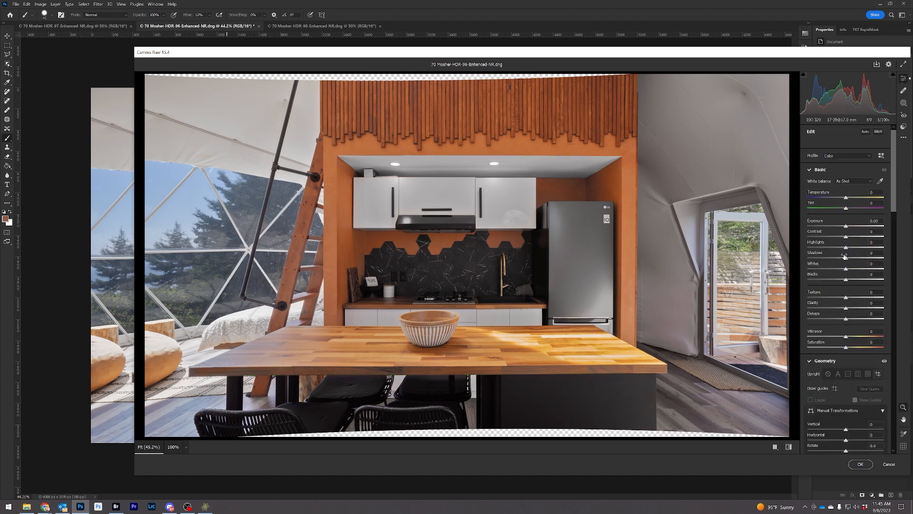
left_click_drag(847, 260, 849, 228)
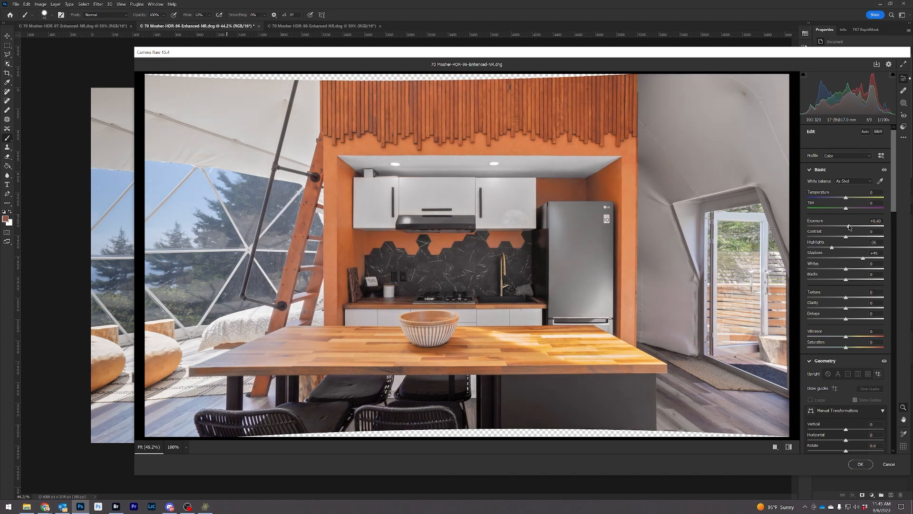
left_click(861, 463)
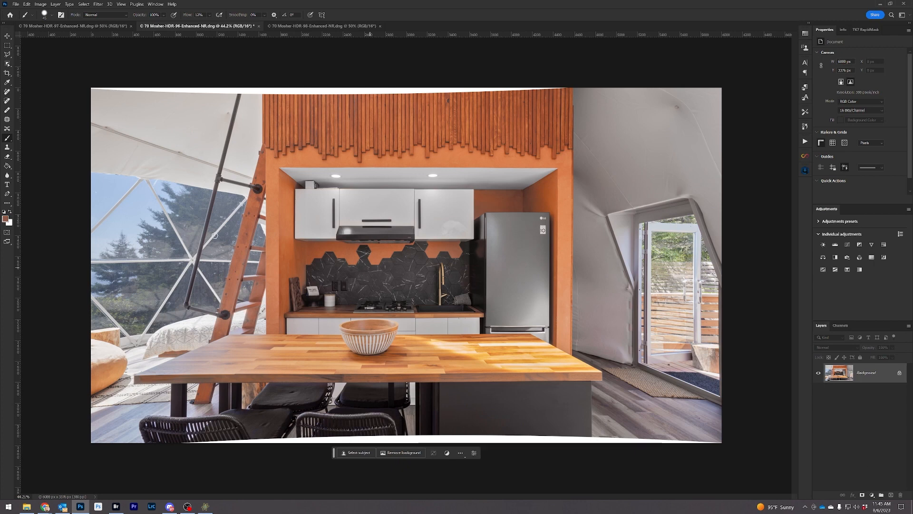
Crop the kitchen image inside its frame to remove the white curved strips along the upper and lower edges.
left_click(7, 73)
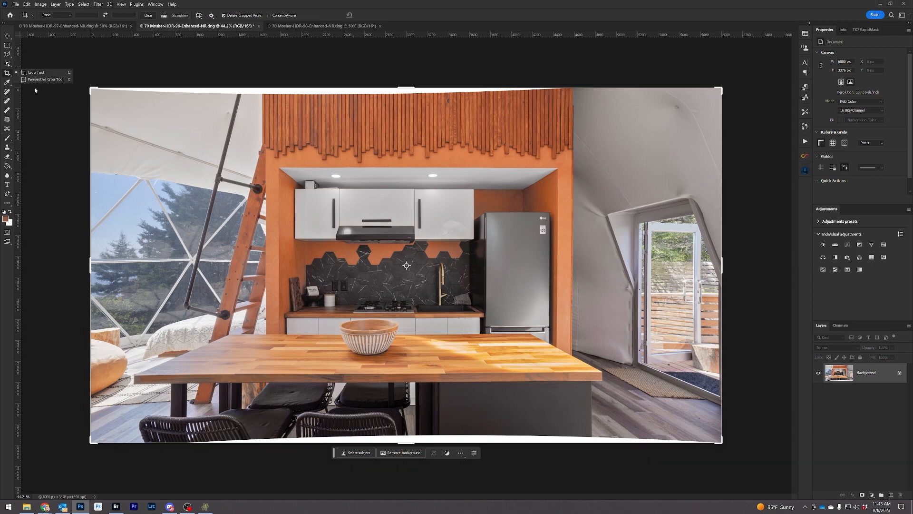
left_click(6, 73)
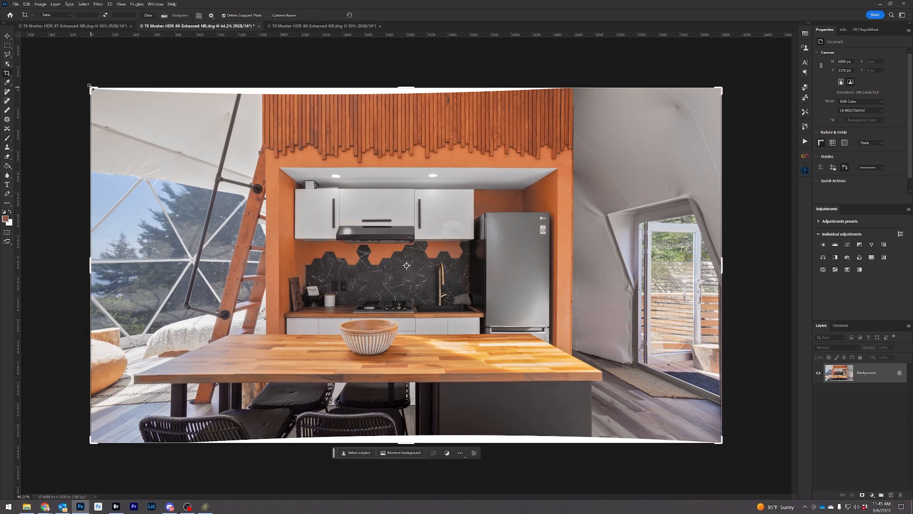
mouse_move(95, 86)
left_mouse_down()
mouse_move(89, 95)
mouse_move(96, 99)
left_mouse_up()
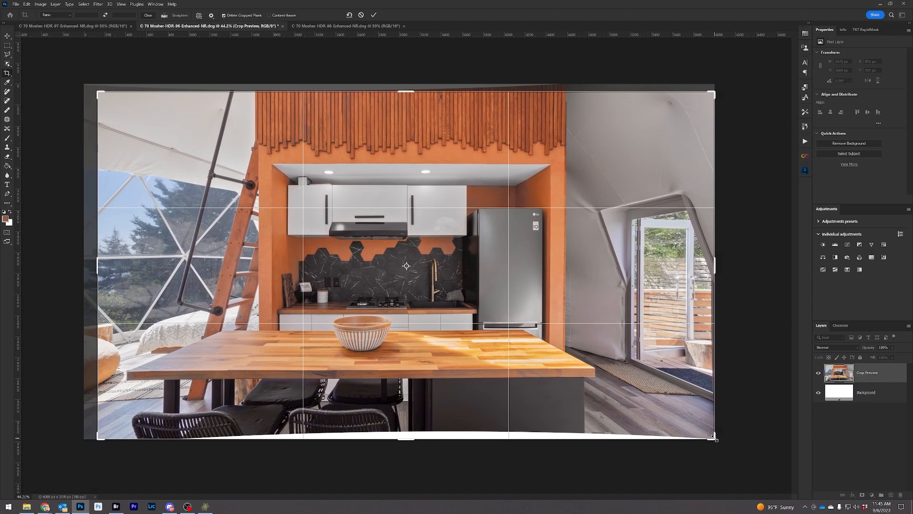
left_click_drag(714, 436, 704, 434)
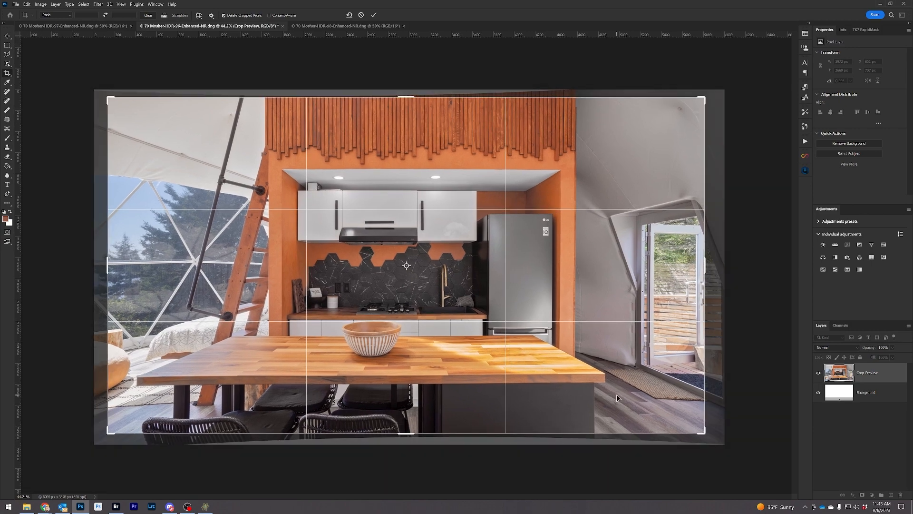
key("Return")
scroll(608, 348, "up", 2)
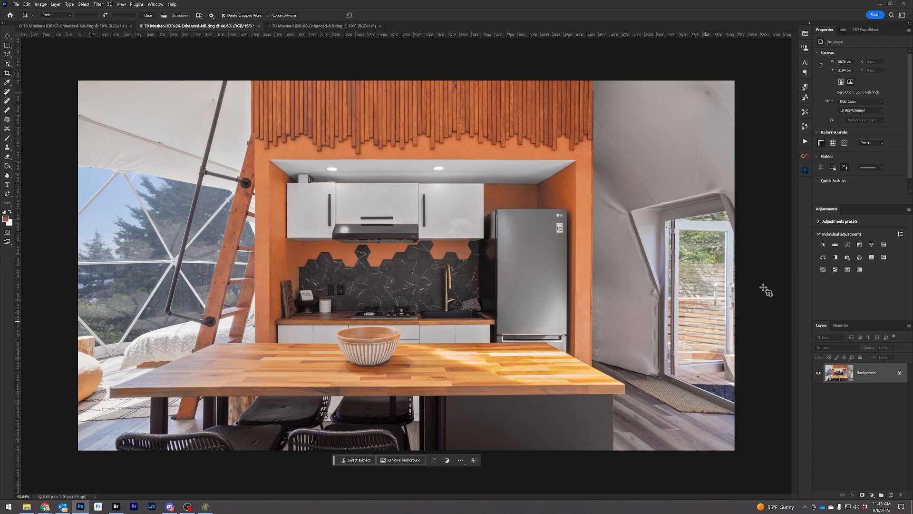
Add a Levels adjustment with black input 10 and white input 244, and flatten it into the background.
left_click(835, 244)
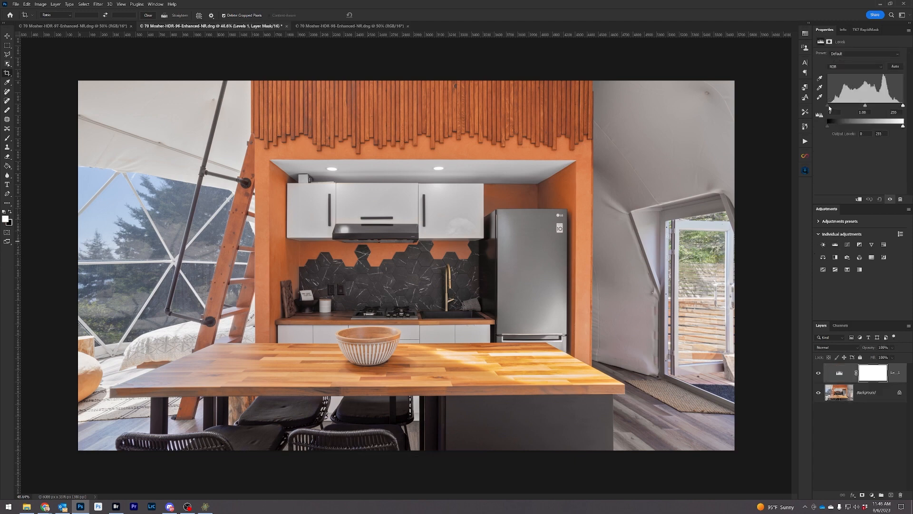
left_click_drag(830, 108, 833, 108)
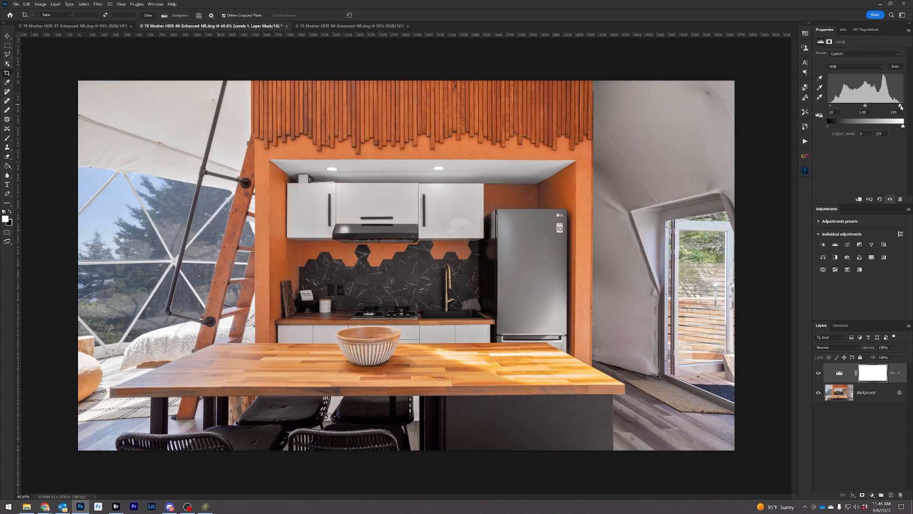
right_click(867, 391)
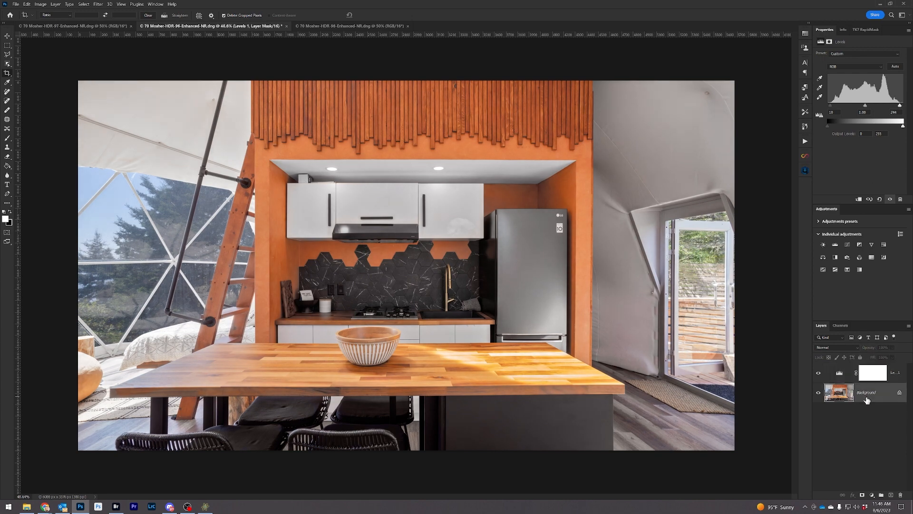
left_click(867, 459)
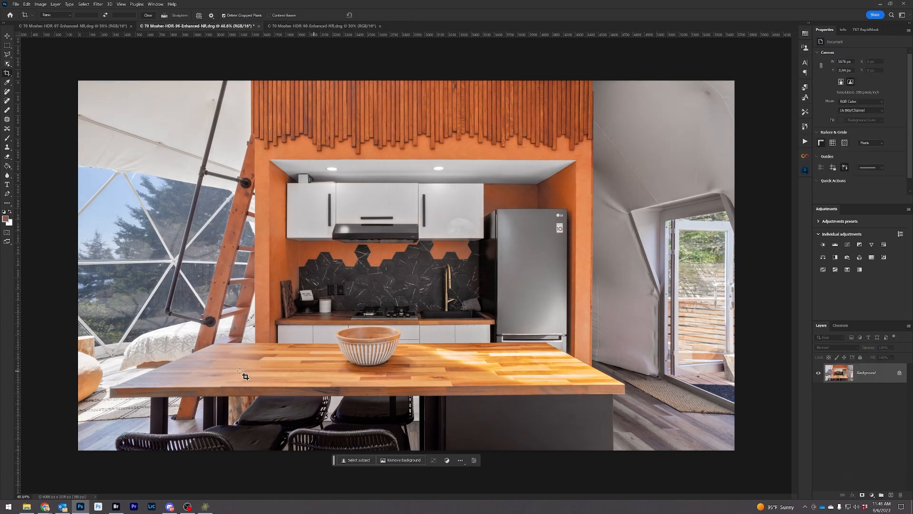
Switch to Adobe Bridge and browse from the bracketed images to the project's folder of finished images.
left_click(116, 506)
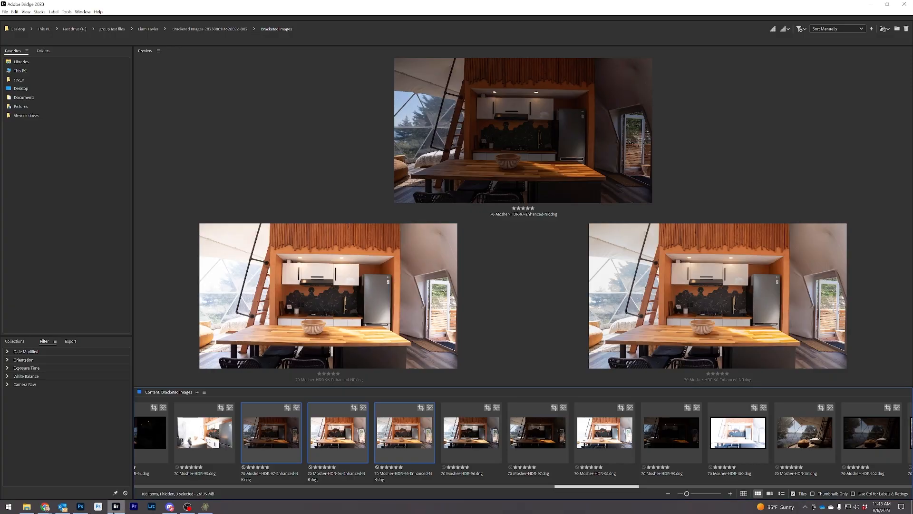
left_click(195, 29)
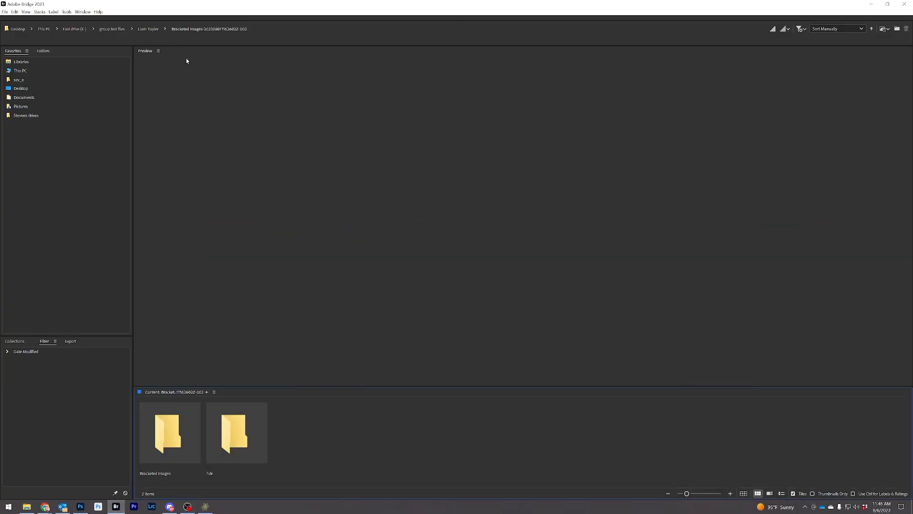
left_click(148, 29)
double_click(226, 426)
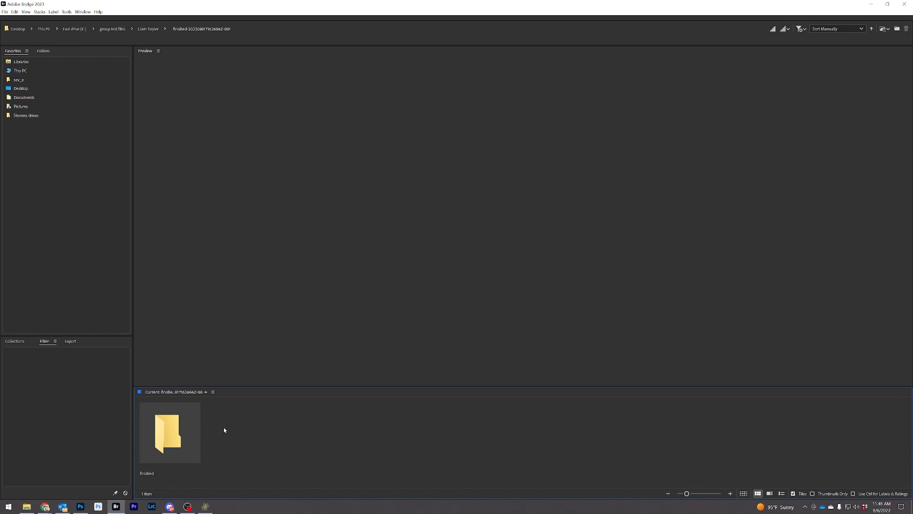
double_click(181, 432)
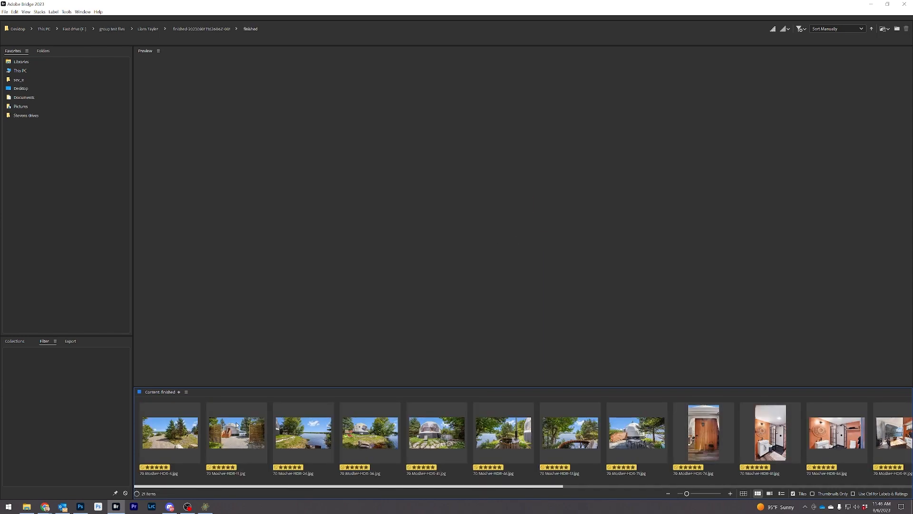
Open the finished HDR-96 JPEG in Photoshop, and close the HDR-98-Enhanced-NR document without saving.
scroll(657, 430, "down", 7)
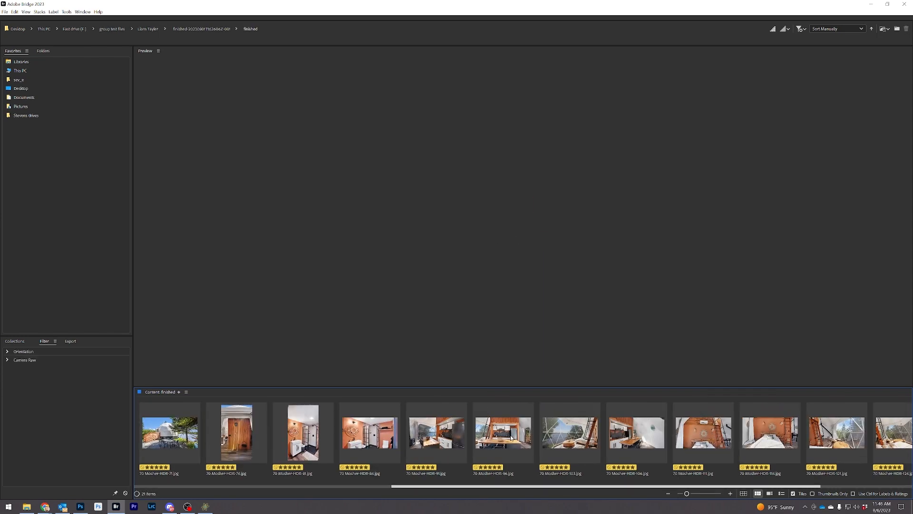
left_click(509, 435)
left_click_drag(514, 426, 385, 27)
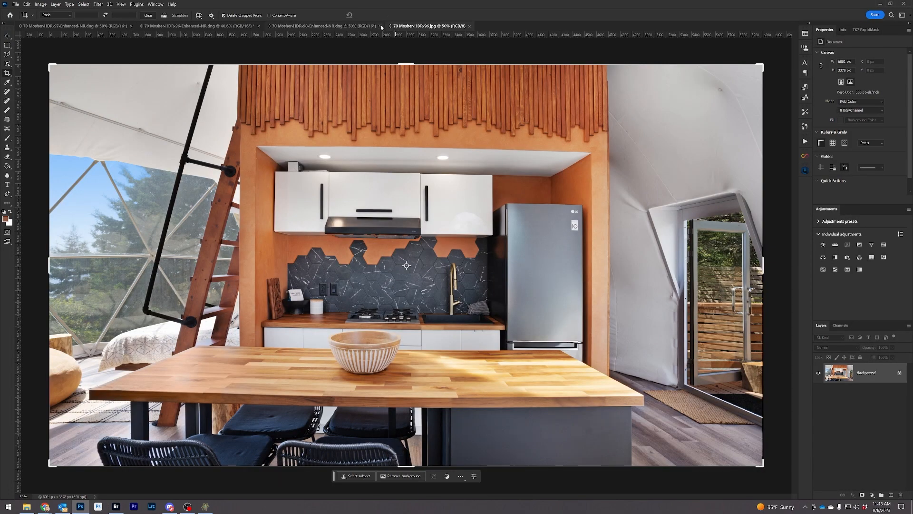
left_click(381, 27)
key("n")
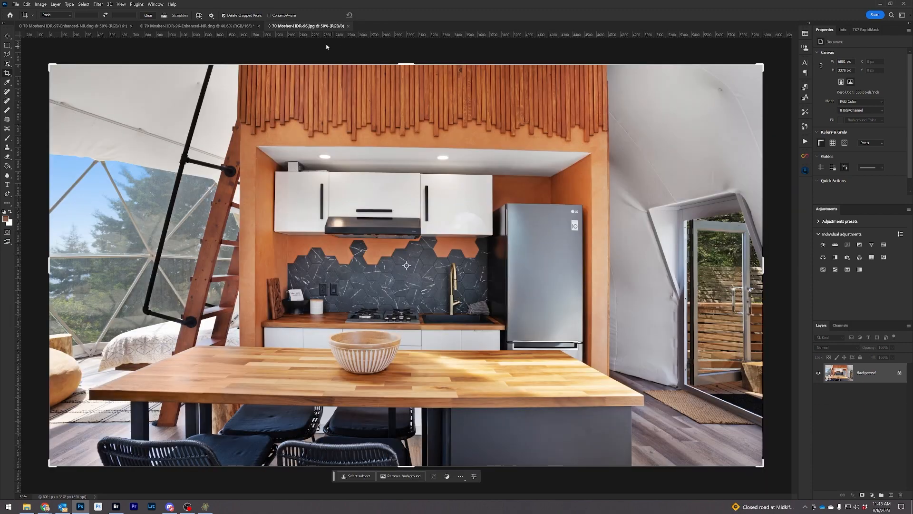
Compare the edited HDR-96 blend with the finished HDR-96 JPEG at full-image view, examining overall brightness and colour.
key("ctrl+0")
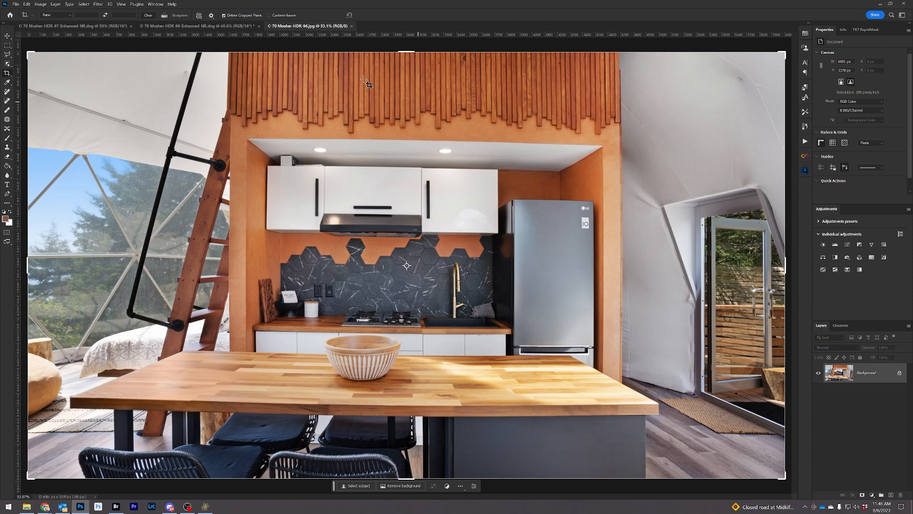
left_click(235, 26)
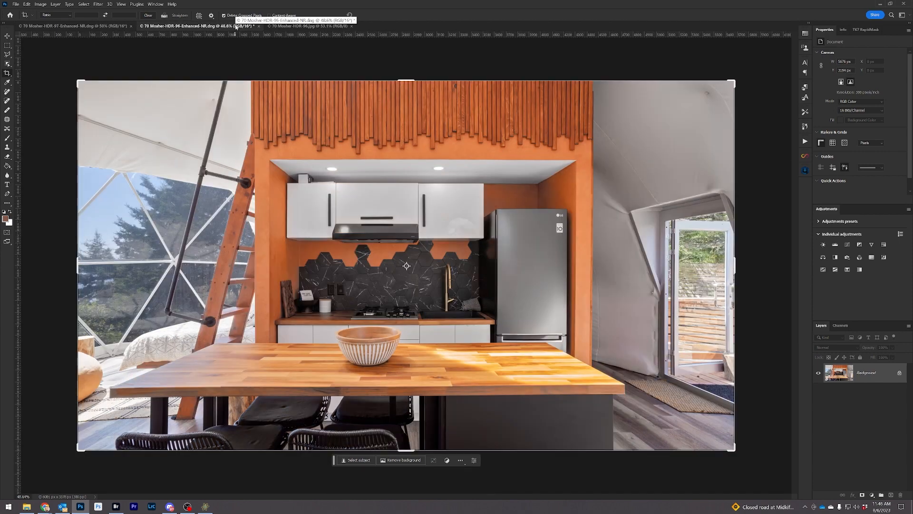
key("ctrl+0")
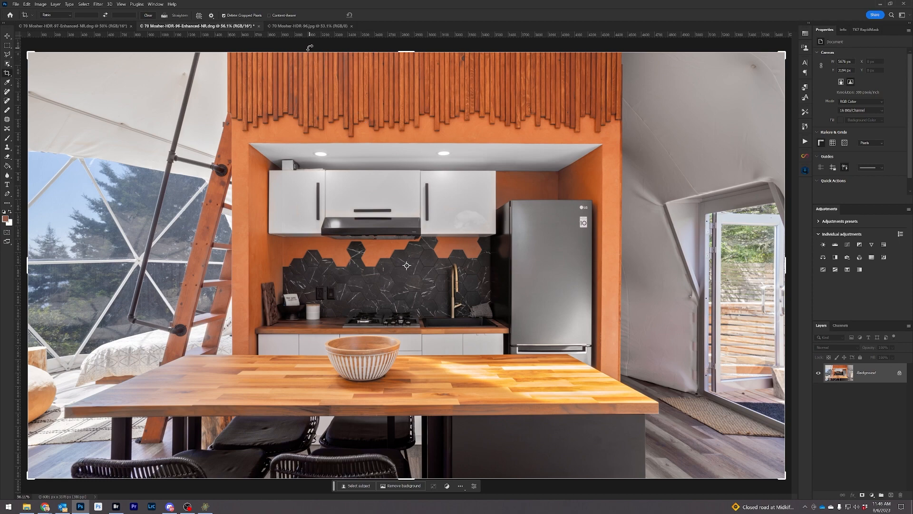
left_click(308, 27)
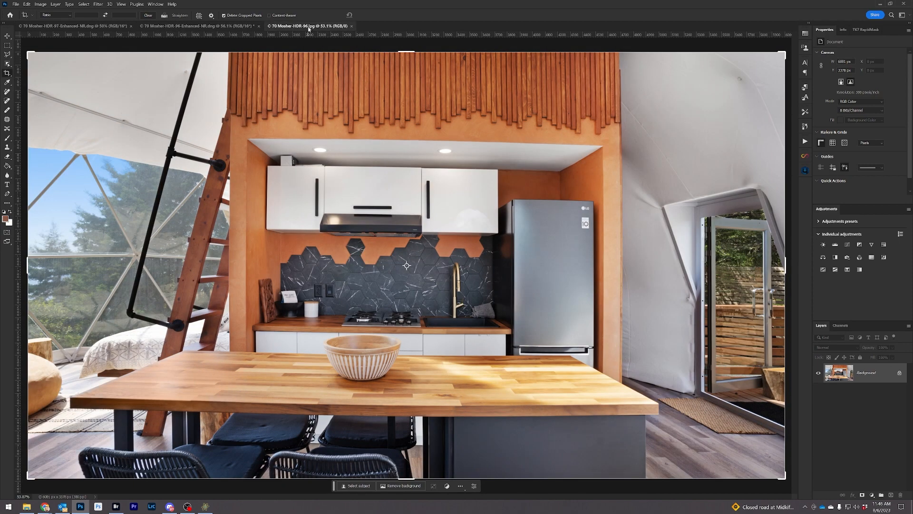
left_click(241, 26)
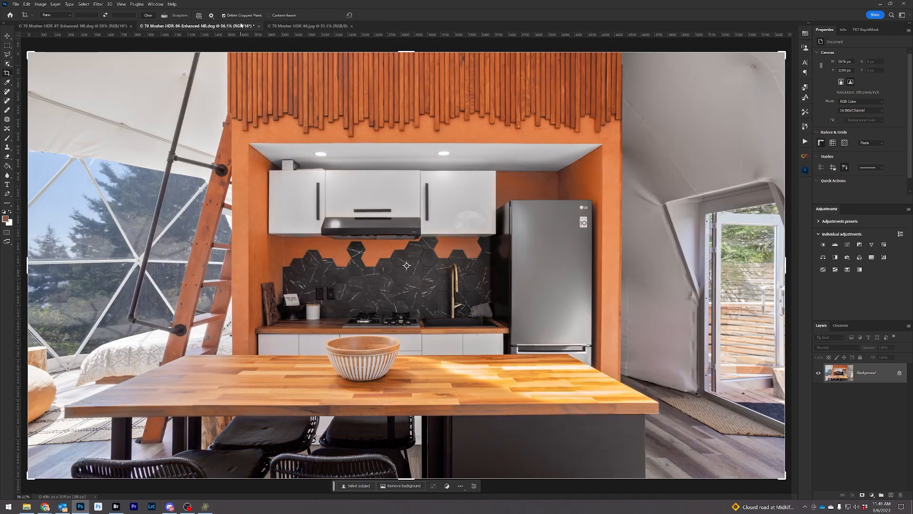
left_click(288, 26)
left_click(237, 28)
left_click(294, 26)
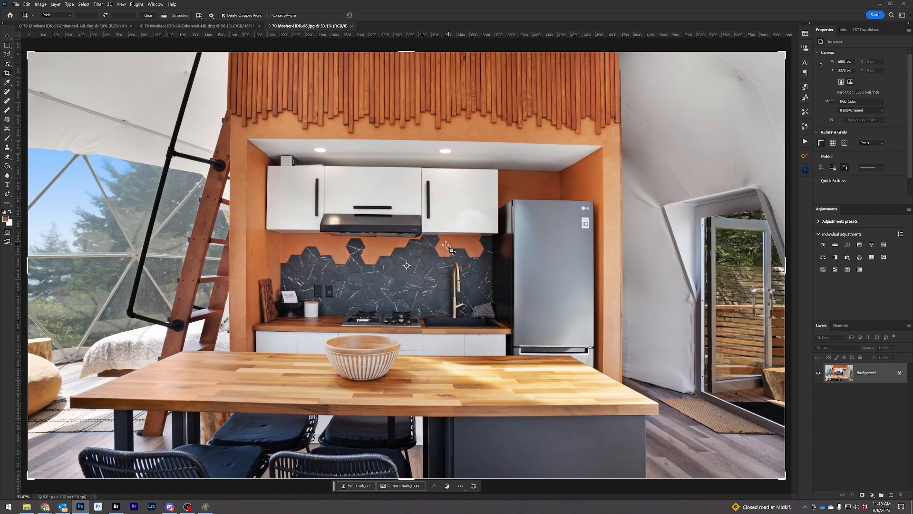
Examine the white cabinets, range hood and hexagonal backsplash up close in both HDR-96 versions.
scroll(376, 200, "up", 5)
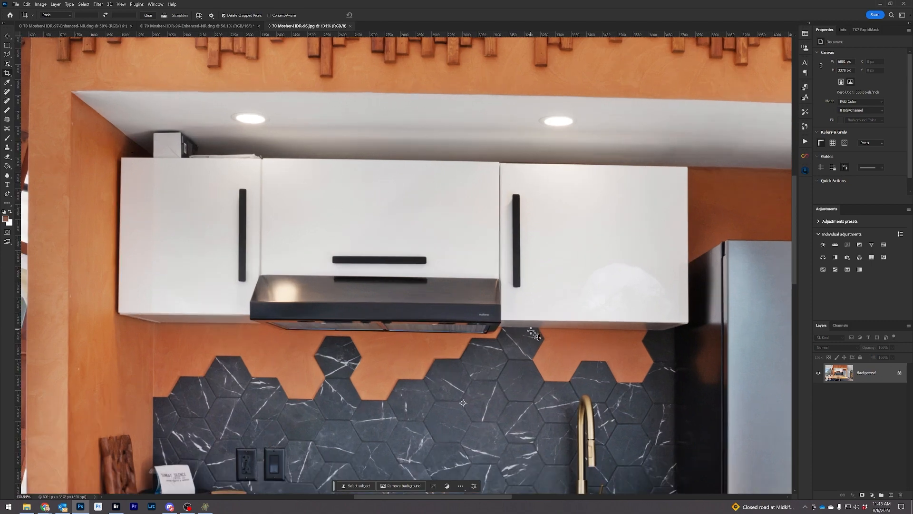
left_click(229, 27)
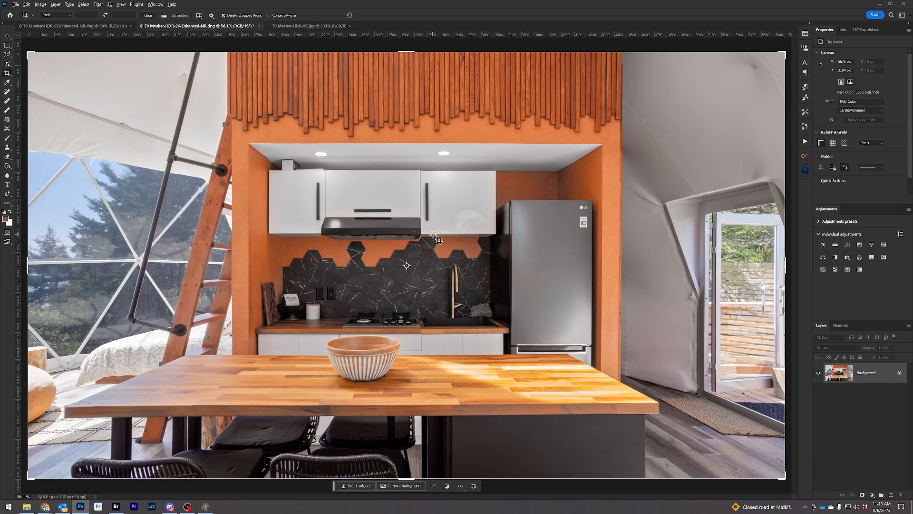
scroll(435, 237, "up", 5)
left_click(304, 26)
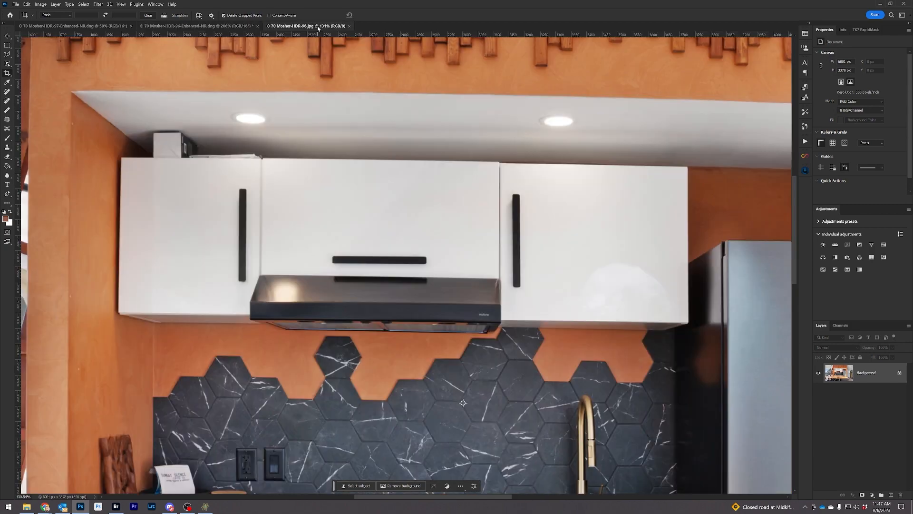
Fit both HDR-96 versions on screen and alternate between them to compare the windows, door view and room tones.
key("ctrl+0")
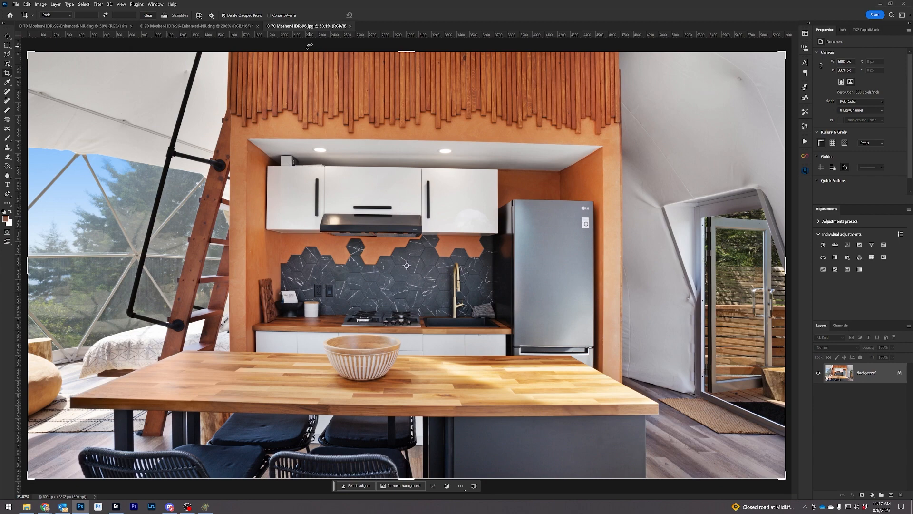
left_click(216, 26)
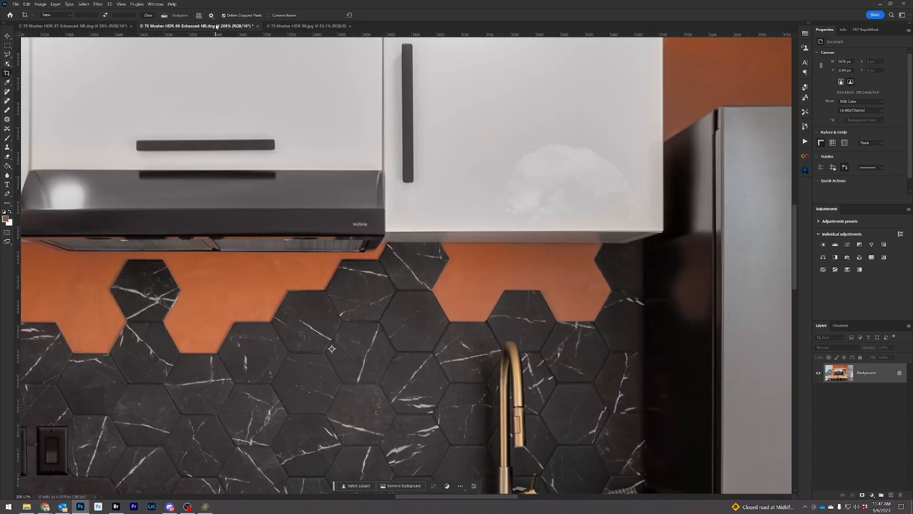
key("ctrl+0")
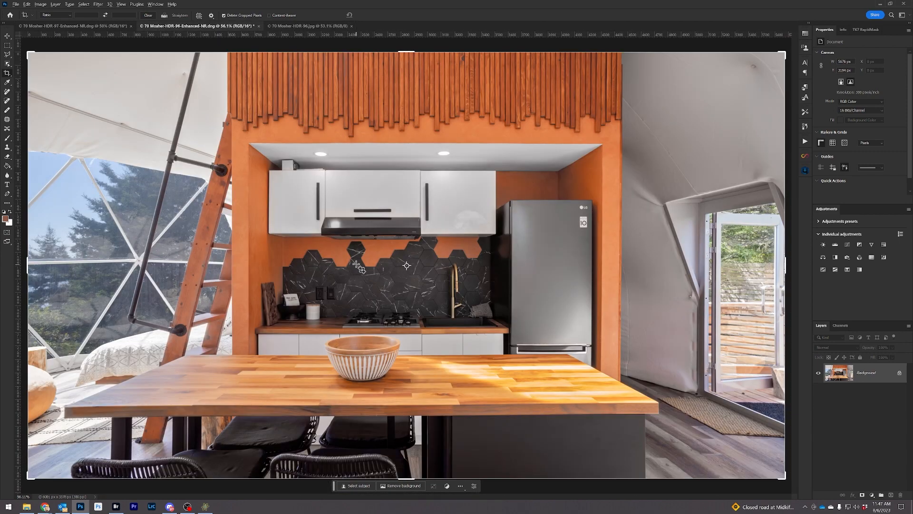
left_click(290, 25)
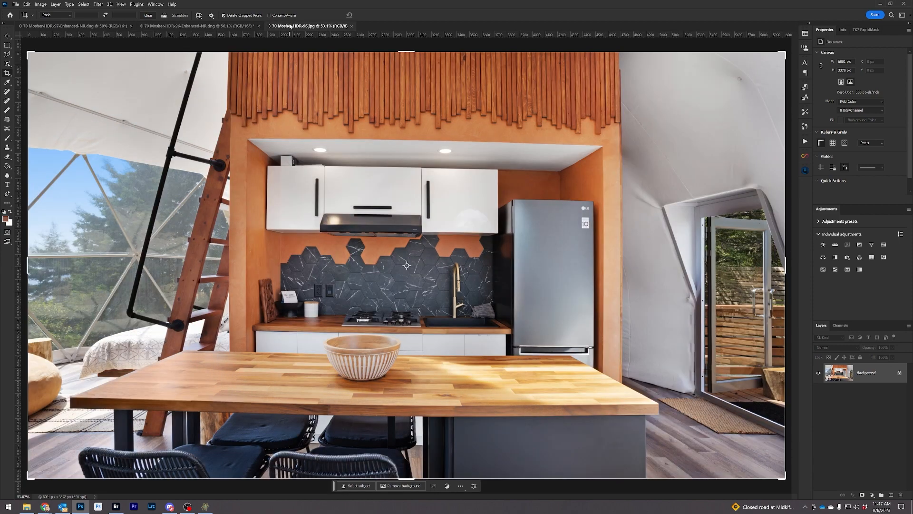
left_click(215, 26)
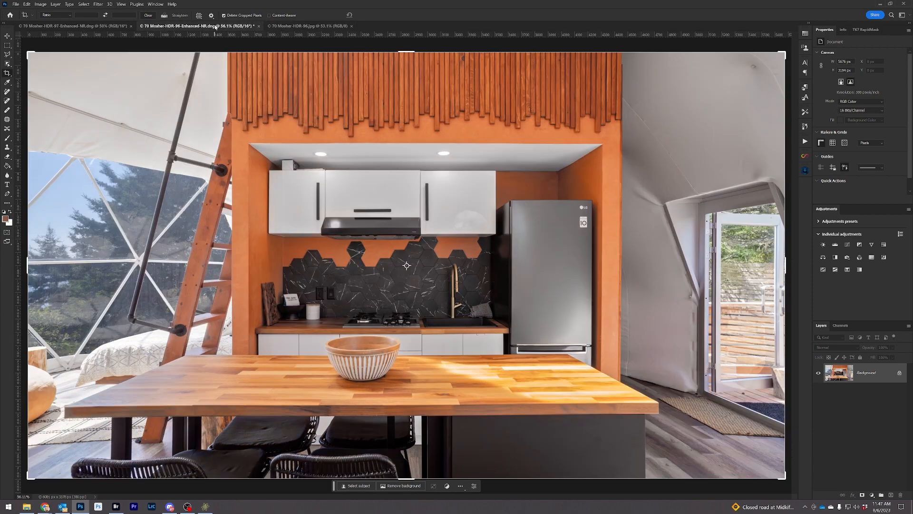
left_click(270, 26)
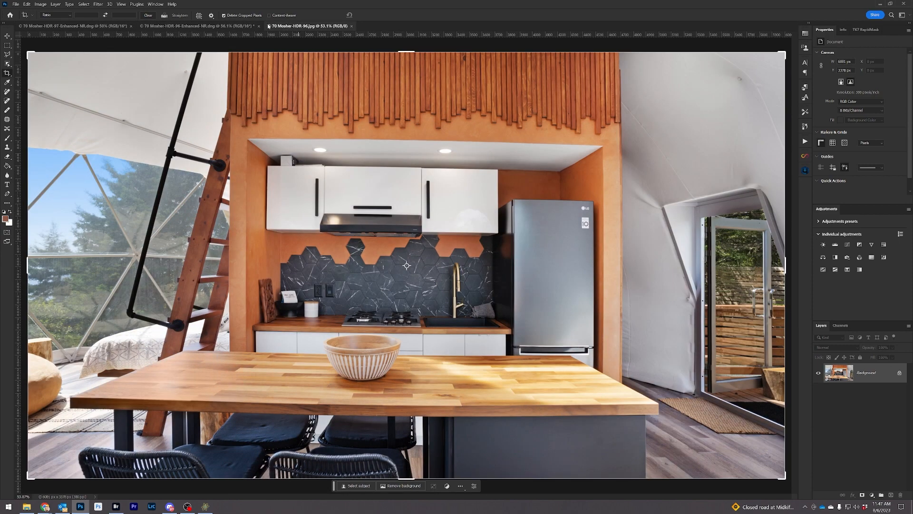
left_click(220, 26)
left_click(285, 27)
left_click(231, 28)
Inspect the edge between the tent fabric and the sky and the window struts up close in both versions.
scroll(100, 172, "up", 9)
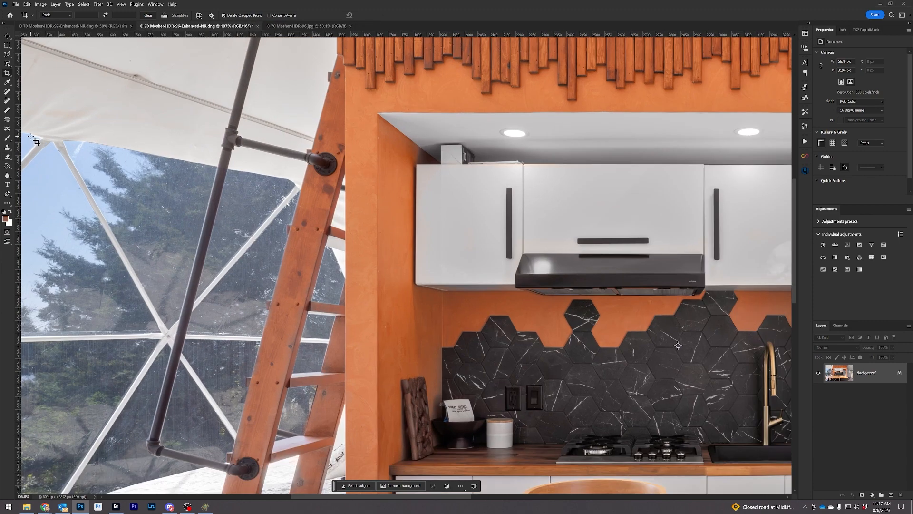
left_click_drag(123, 168, 133, 173)
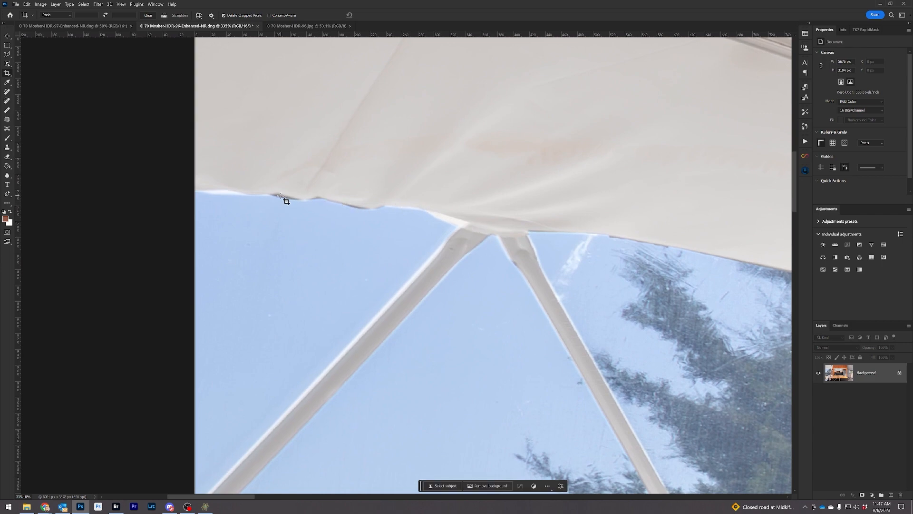
left_click(291, 27)
scroll(57, 143, "up", 6)
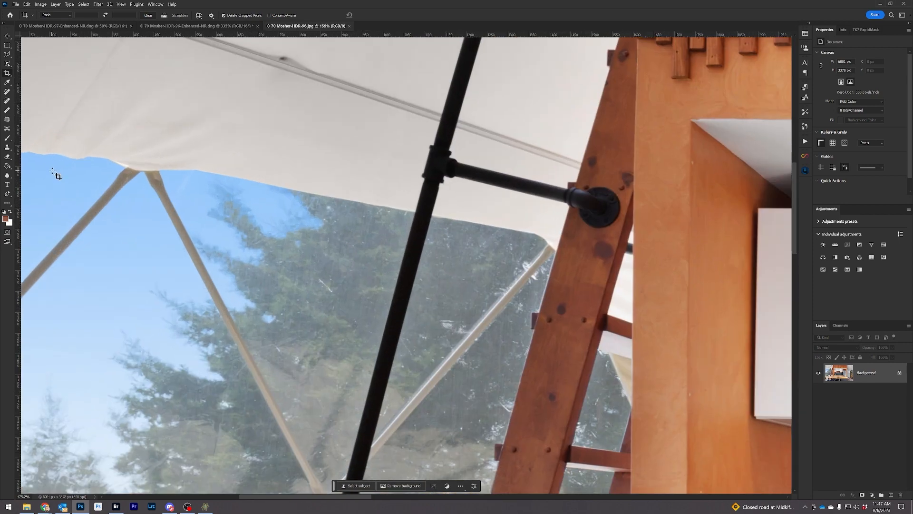
scroll(57, 176, "up", 4)
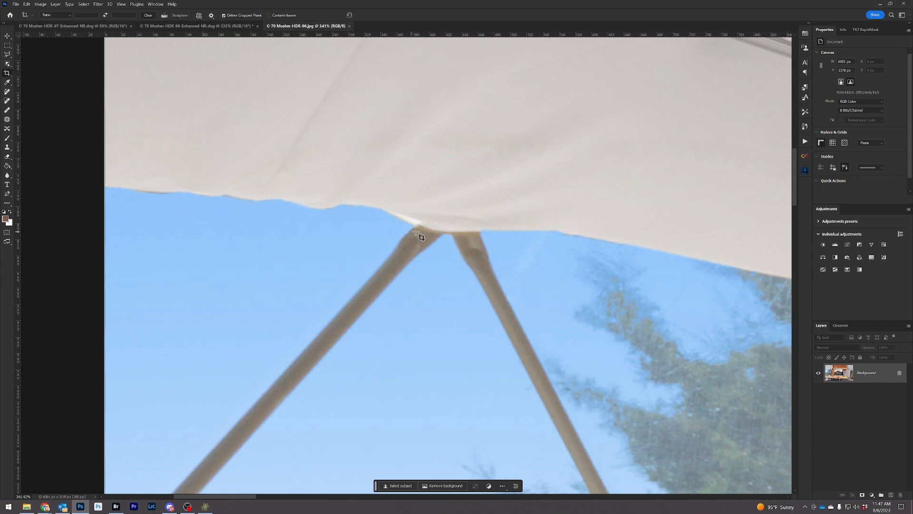
Examine the upper dome windows, sky and trees beside the ladder in the HDR-96 JPEG and the edited blend.
scroll(505, 259, "down", 4)
scroll(508, 262, "down", 2)
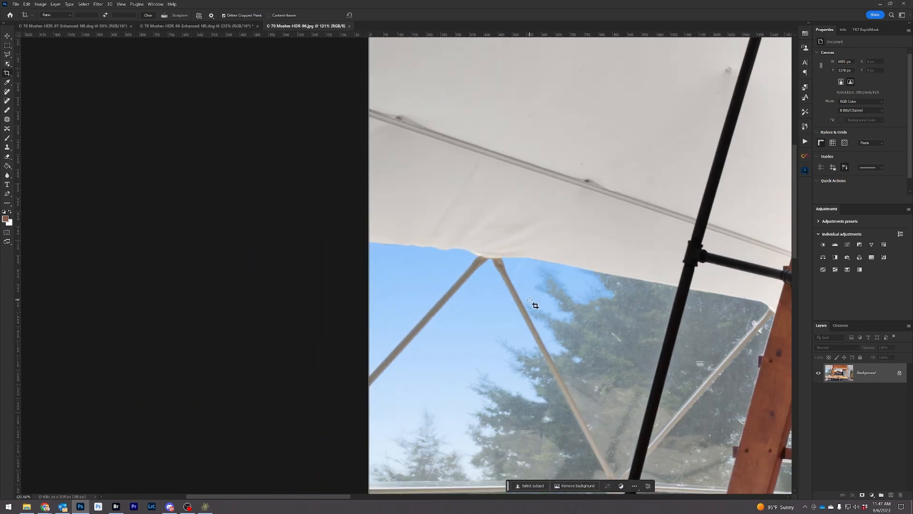
left_click_drag(656, 316, 532, 243)
left_click(193, 26)
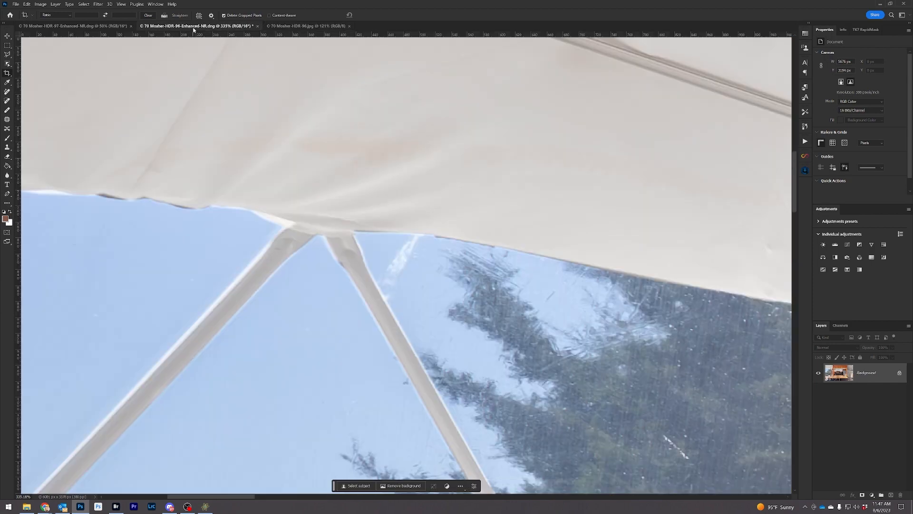
scroll(377, 271, "down", 5)
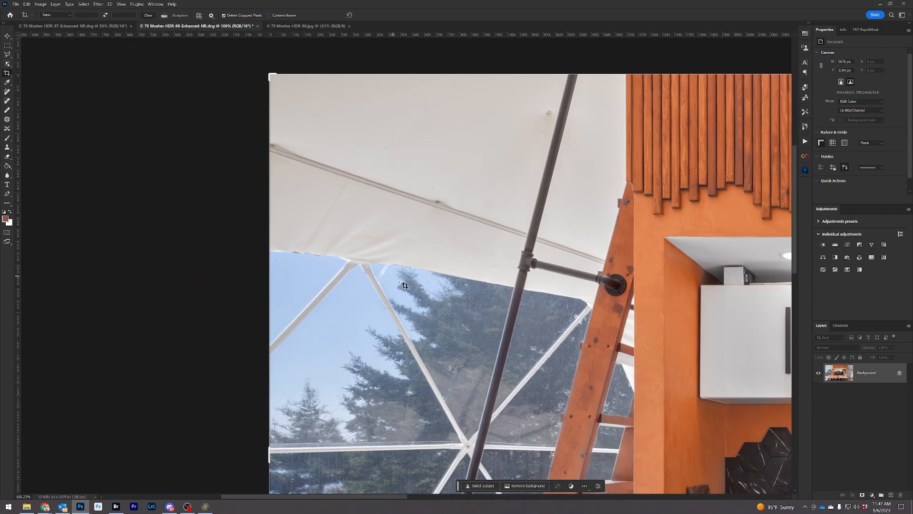
key("ctrl+0")
scroll(164, 252, "up", 7)
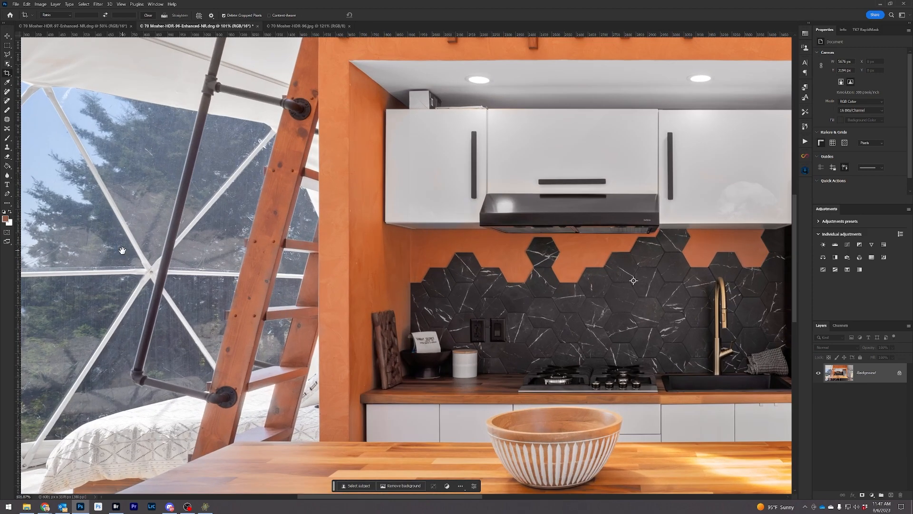
left_click_drag(124, 249, 270, 288)
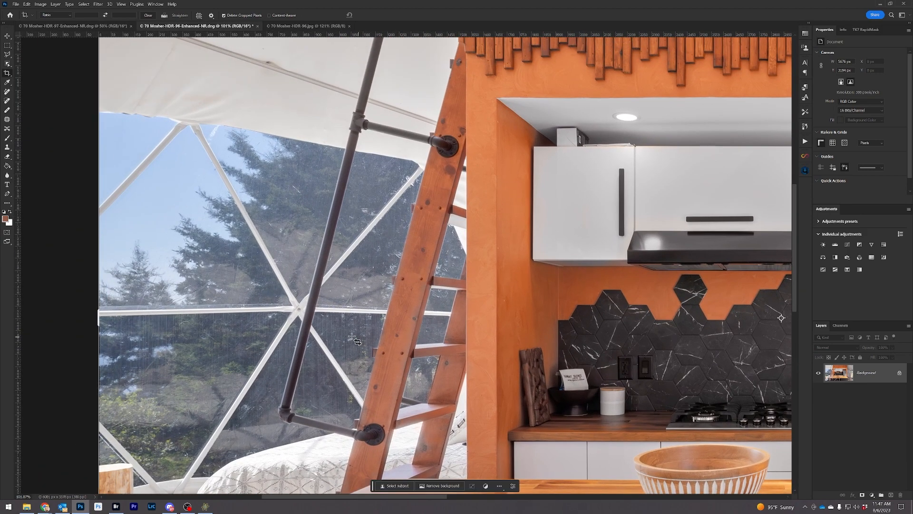
Inspect the ladder, black pipe railing and trees behind the window in the finished HDR-96 JPEG.
left_click(295, 26)
scroll(368, 173, "down", 5)
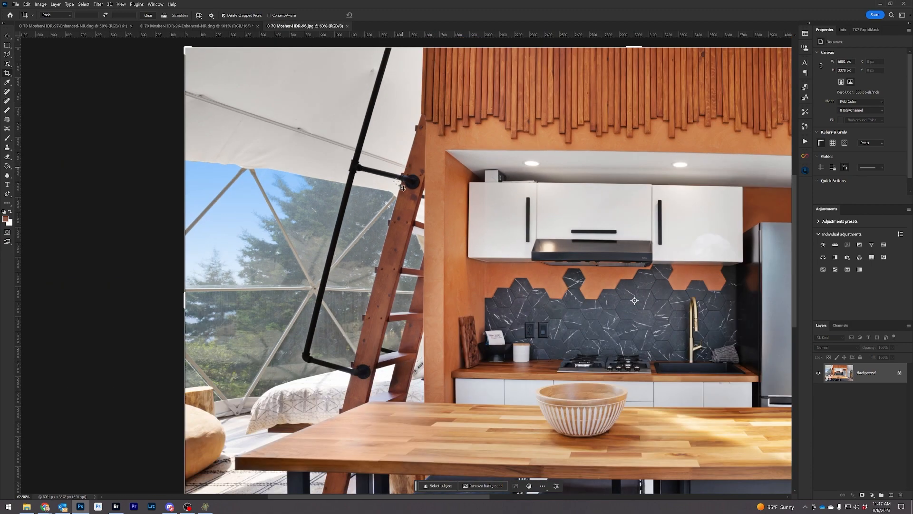
scroll(355, 275, "up", 5)
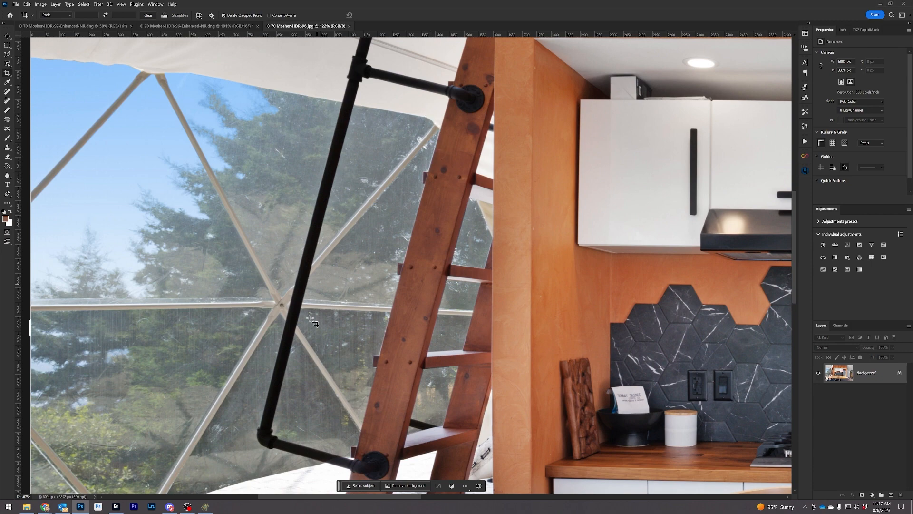
scroll(366, 456, "up", 8)
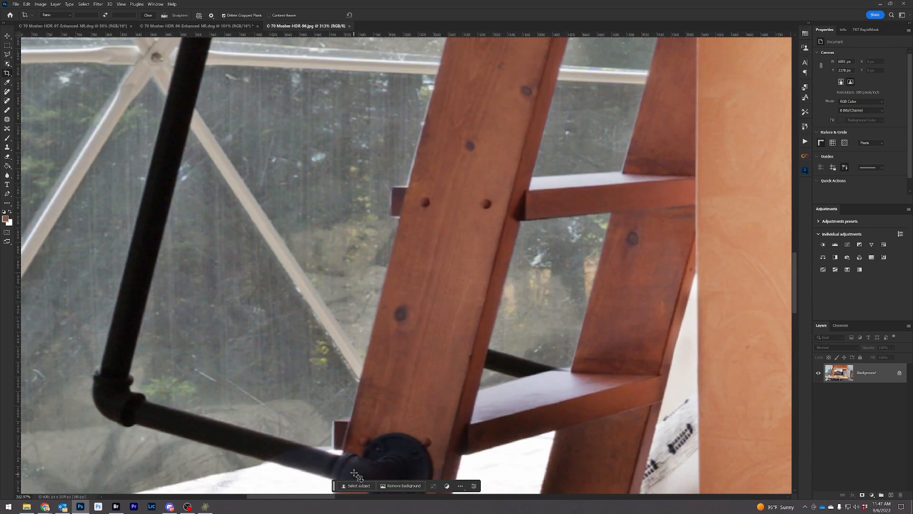
scroll(348, 433, "down", 5)
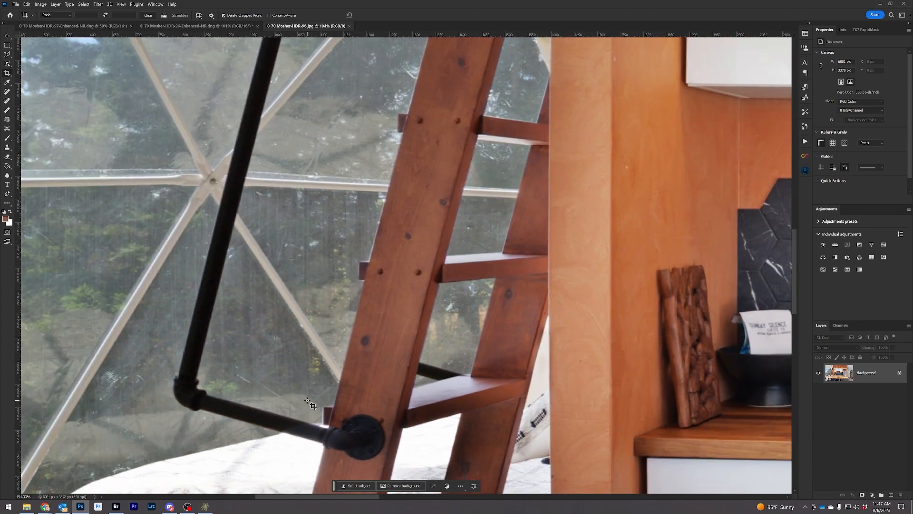
left_click_drag(217, 375, 449, 289)
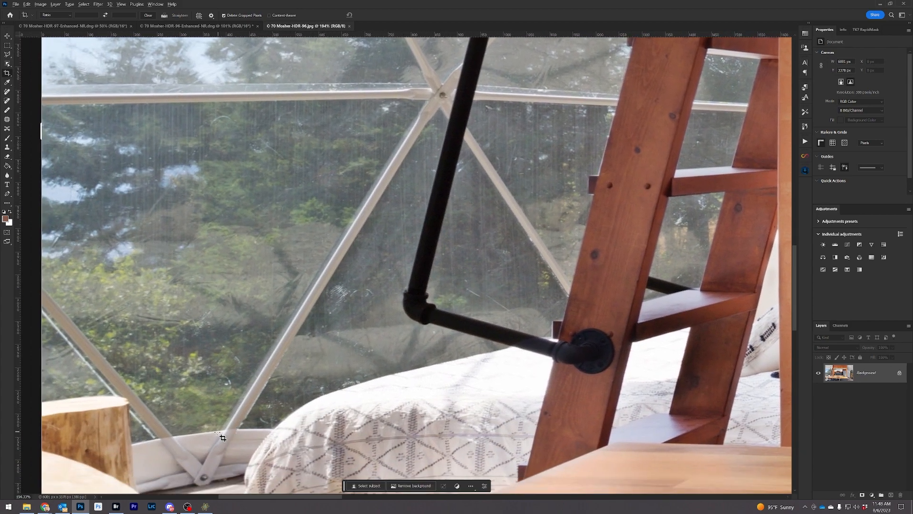
Inspect the lower window struts, log stump and bedspread edges up close in the JPEG, and the same area in the blend.
scroll(233, 446, "up", 8)
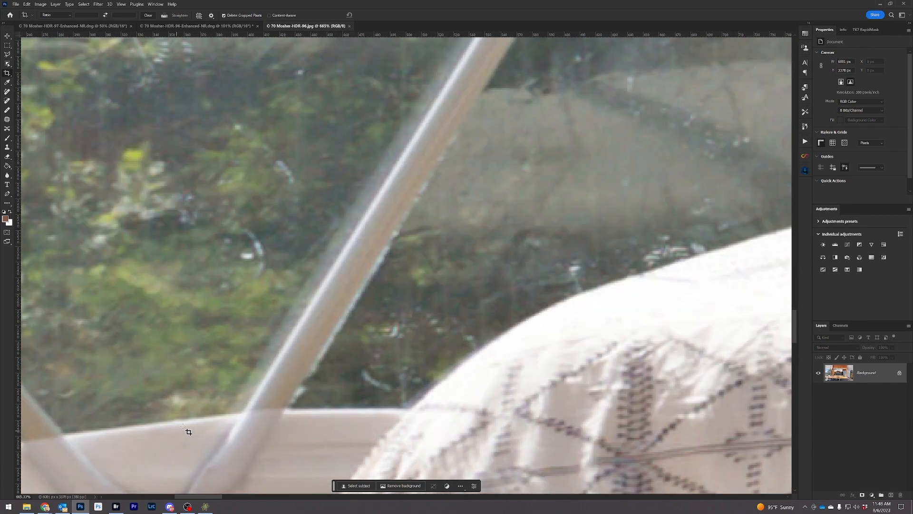
left_click_drag(185, 428, 388, 404)
left_click(8, 36)
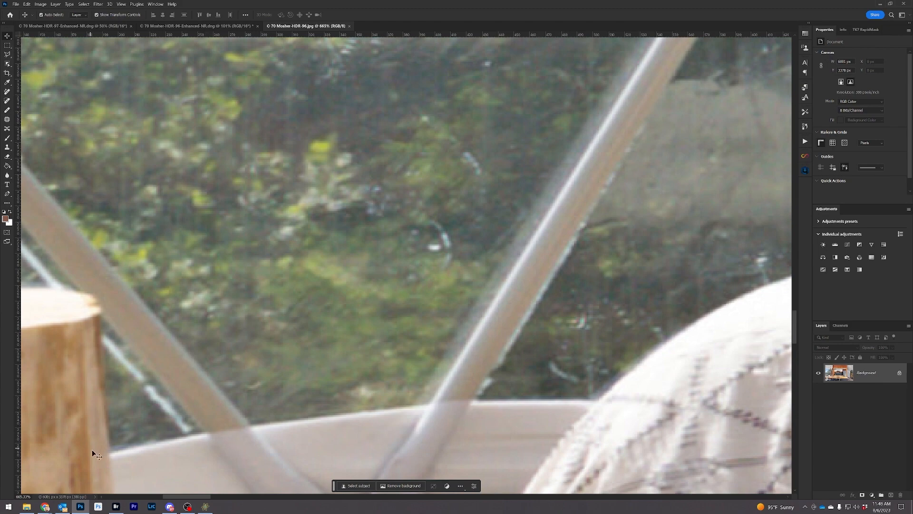
scroll(525, 338, "down", 6)
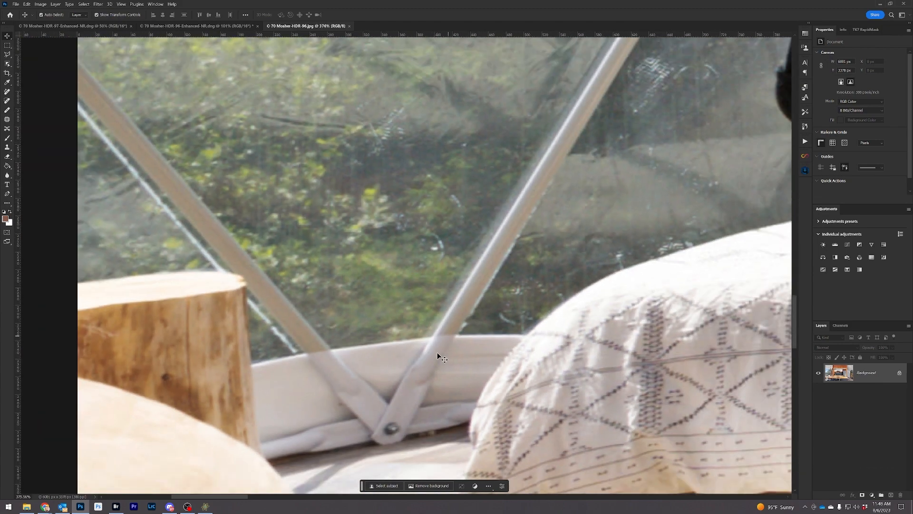
left_click(214, 26)
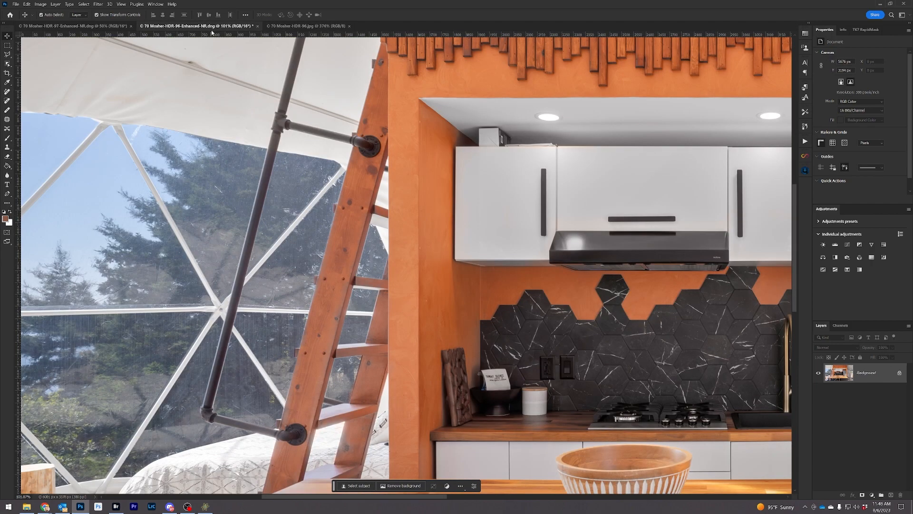
scroll(88, 472, "up", 3)
scroll(88, 471, "up", 2)
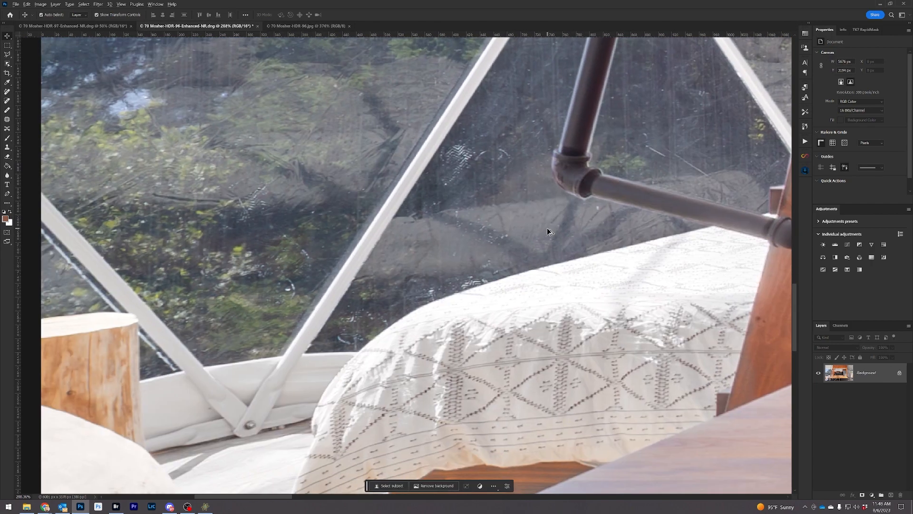
scroll(546, 228, "down", 6)
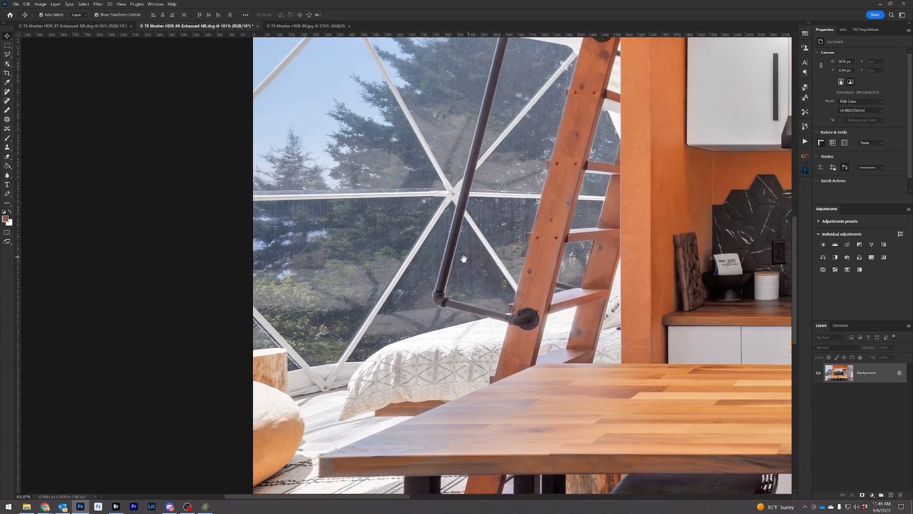
Compare the glass door, outdoor view, tent wall and refrigerator up close in both HDR-96 versions.
left_click_drag(463, 258, 125, 260)
left_click_drag(576, 254, 177, 265)
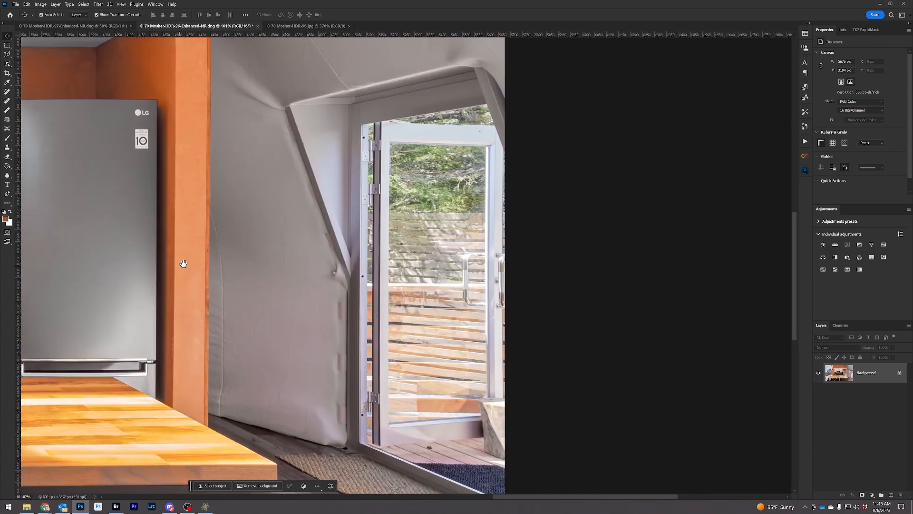
left_click(279, 26)
scroll(424, 176, "down", 12)
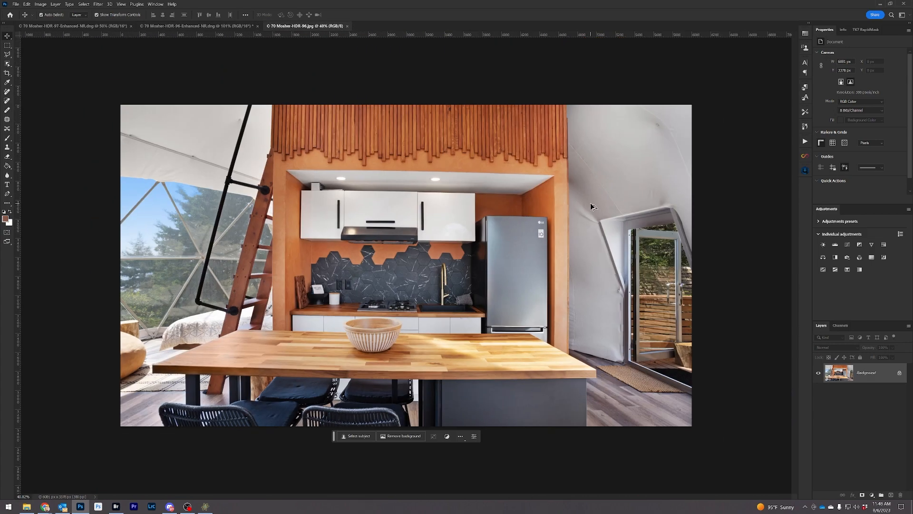
scroll(666, 248, "up", 4)
scroll(666, 248, "up", 3)
left_click_drag(683, 256, 370, 230)
scroll(458, 244, "down", 1)
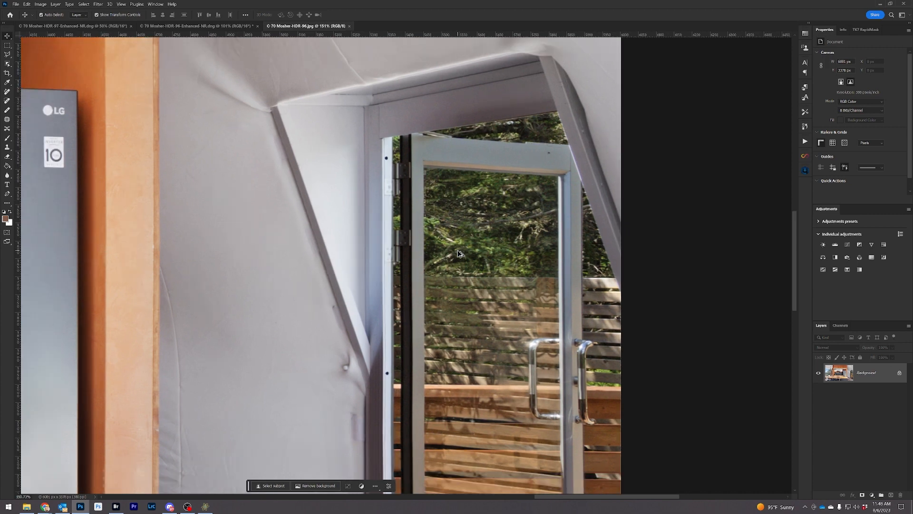
left_click(200, 26)
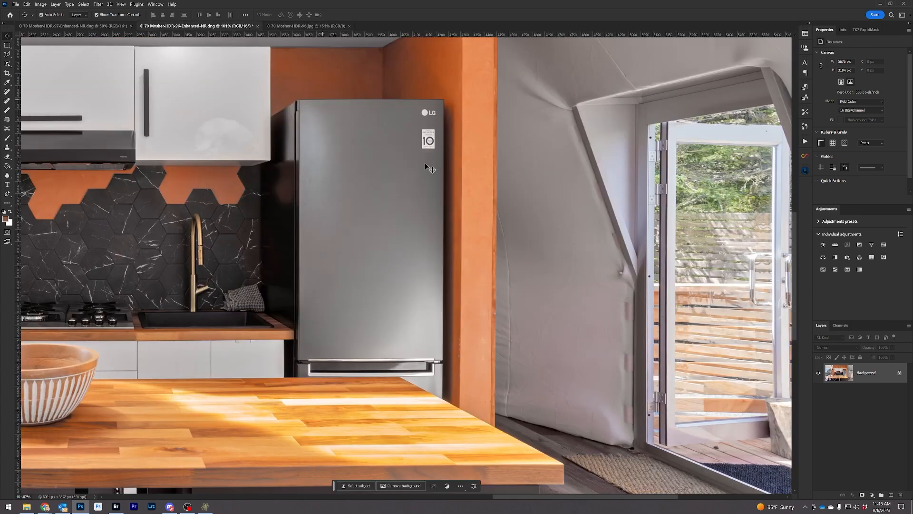
left_click_drag(526, 231, 344, 244)
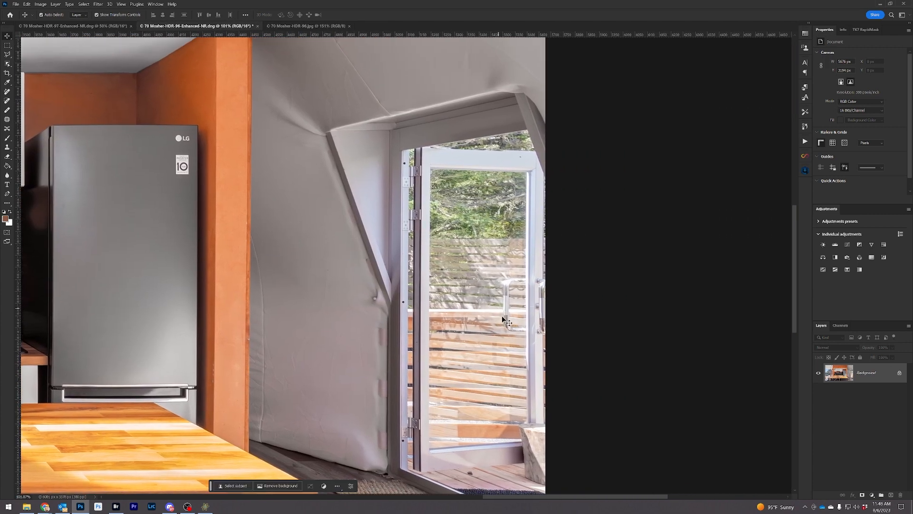
left_click(312, 27)
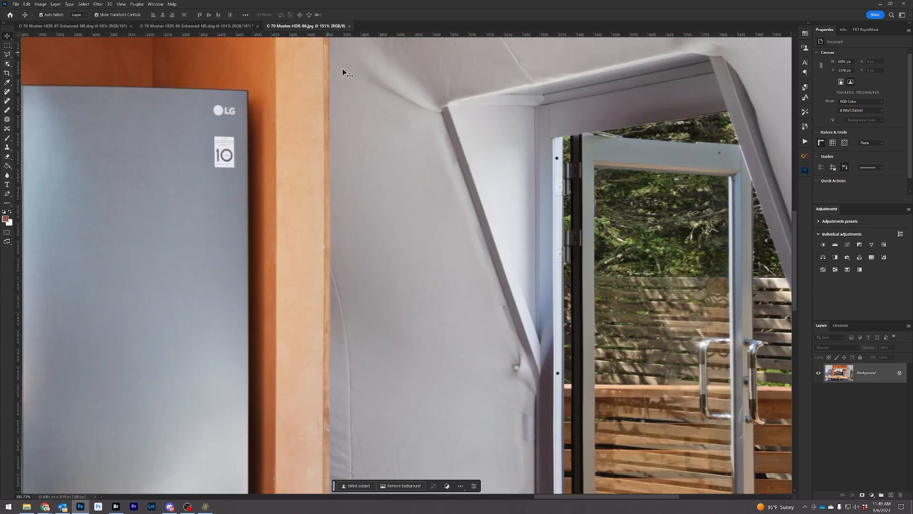
scroll(630, 281, "down", 6)
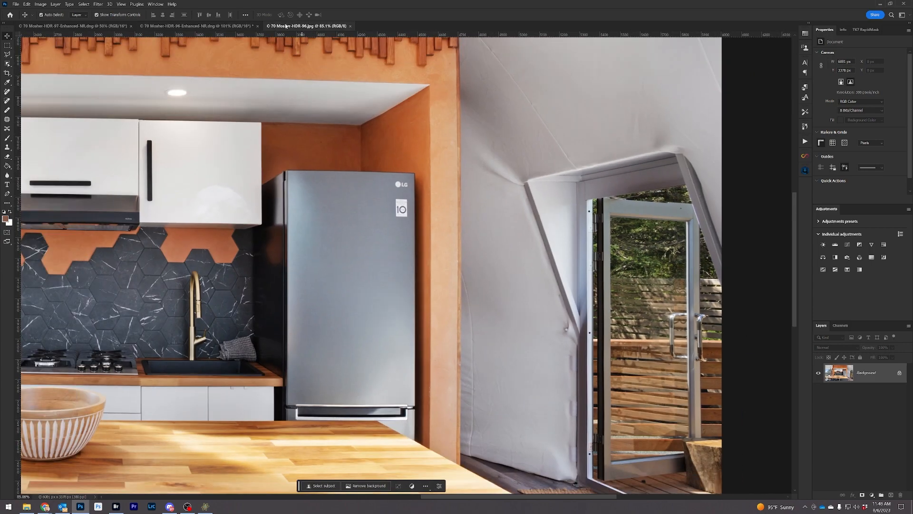
left_click(245, 27)
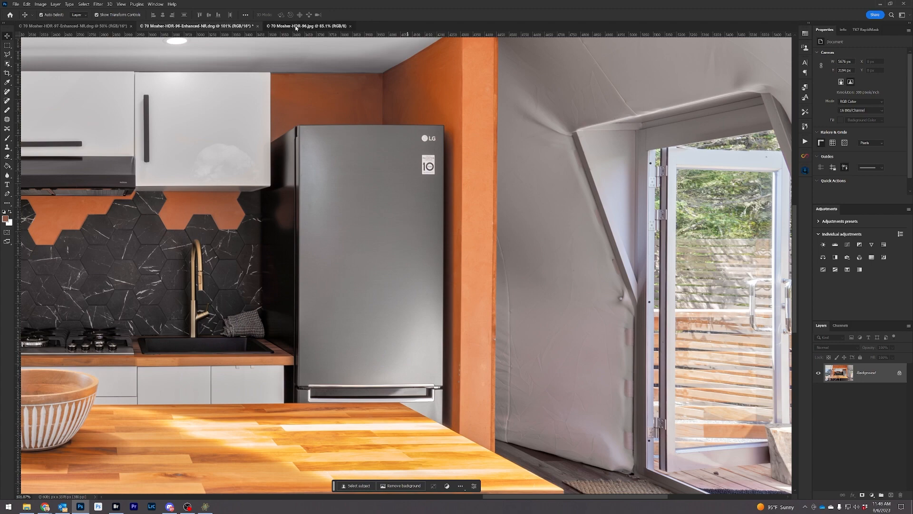
Show both HDR-96 versions at full-image view and alternate between them to compare overall colour, contrast and window views.
left_click(333, 26)
scroll(365, 138, "down", 3)
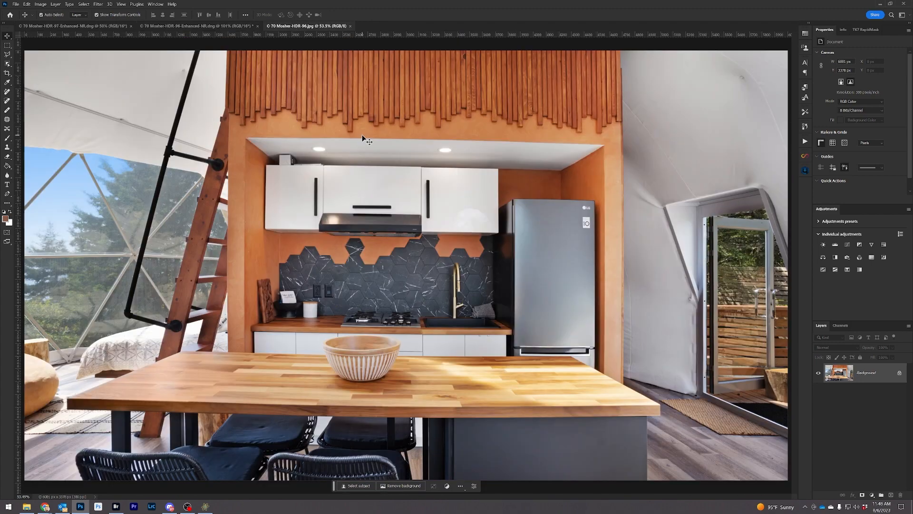
left_click(223, 26)
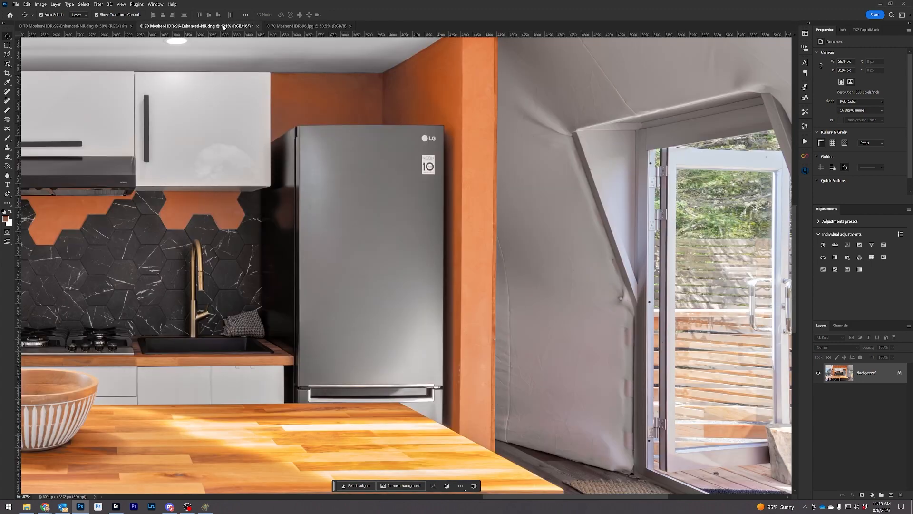
key("ctrl+0")
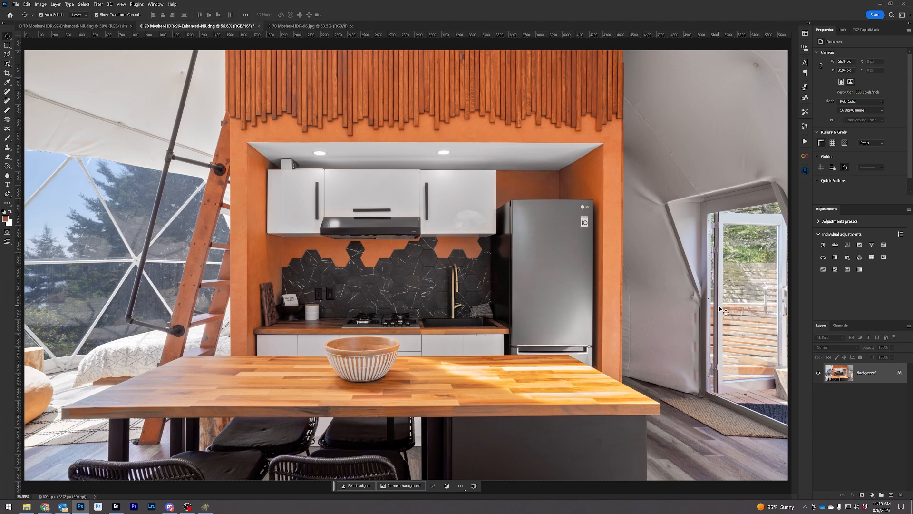
left_click(296, 27)
left_click(227, 26)
left_click(281, 27)
left_click(238, 27)
left_click(291, 26)
left_click(206, 27)
left_click(276, 27)
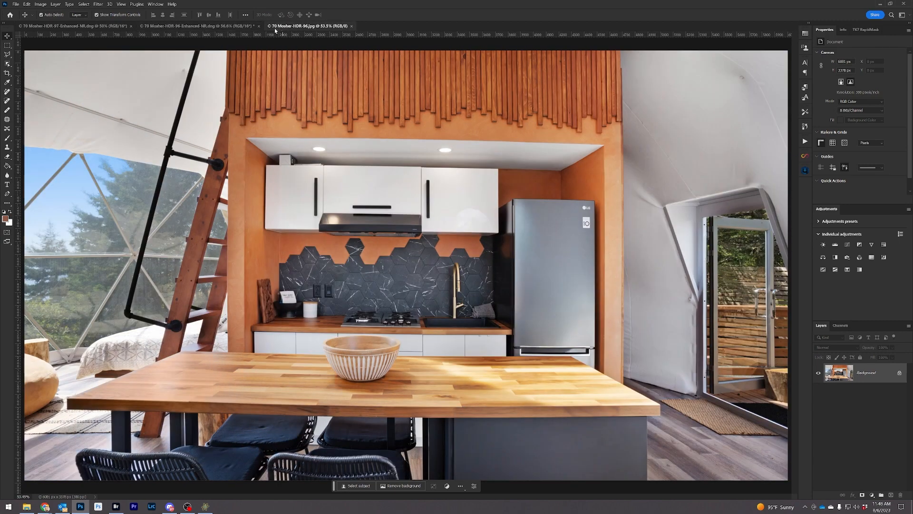
left_click(215, 28)
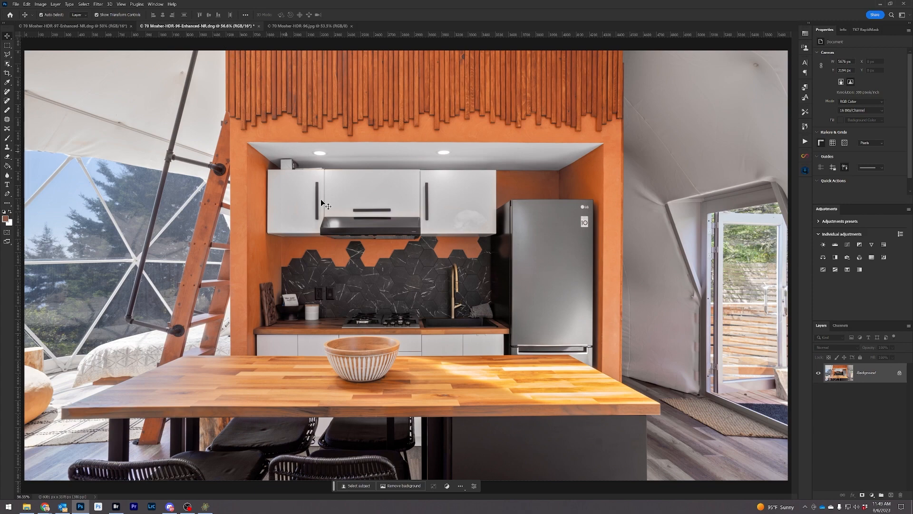
Compare the blend at a smaller view size with the finished JPEG, also viewing the finished photo in Adobe Bridge.
scroll(374, 248, "down", 2)
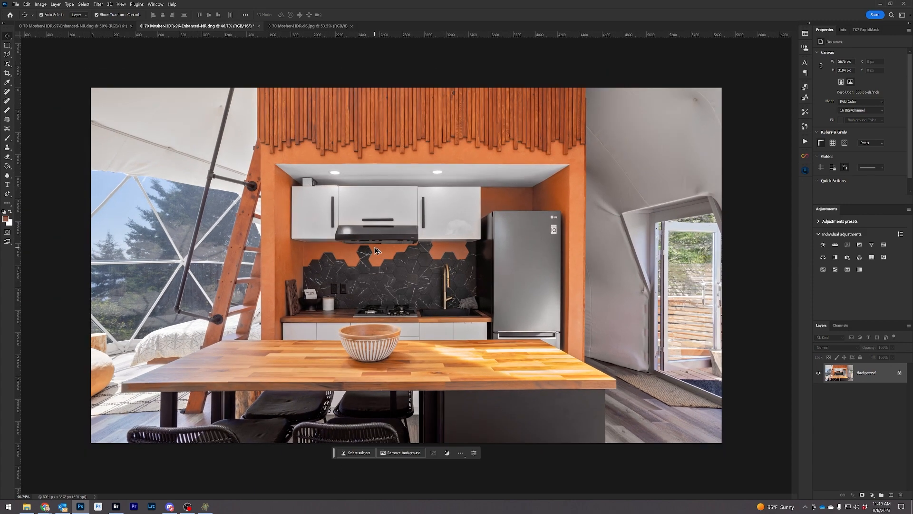
left_click(297, 28)
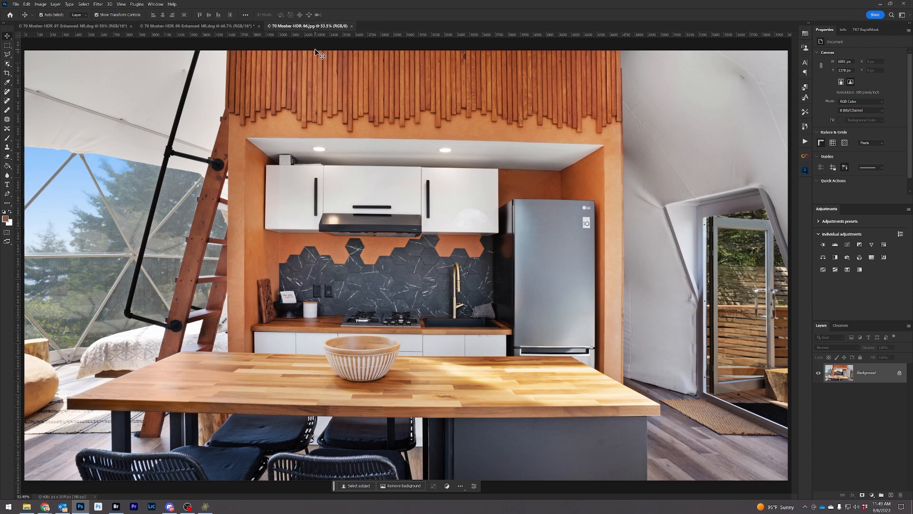
left_click(230, 27)
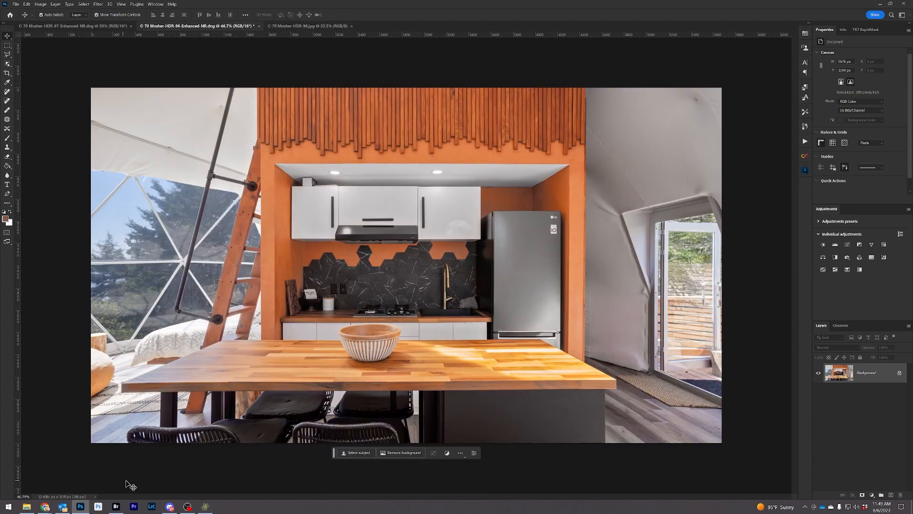
left_click(115, 506)
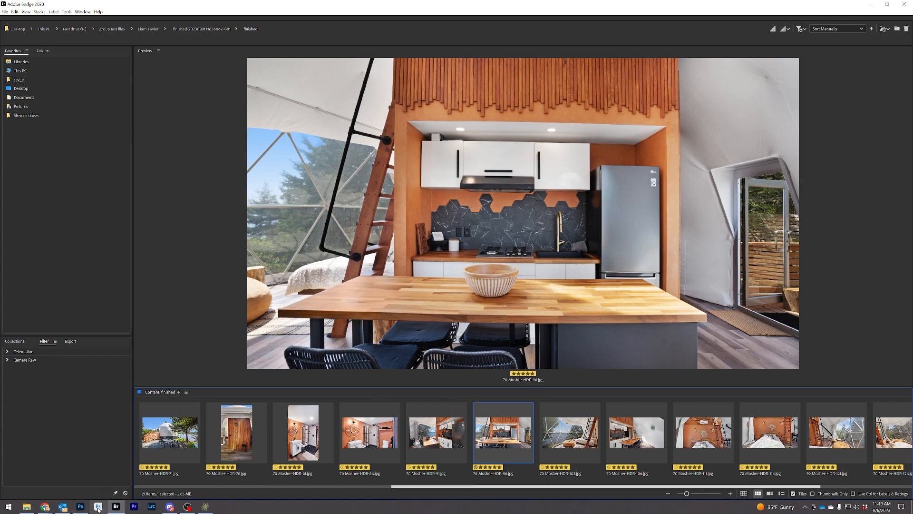
left_click(81, 506)
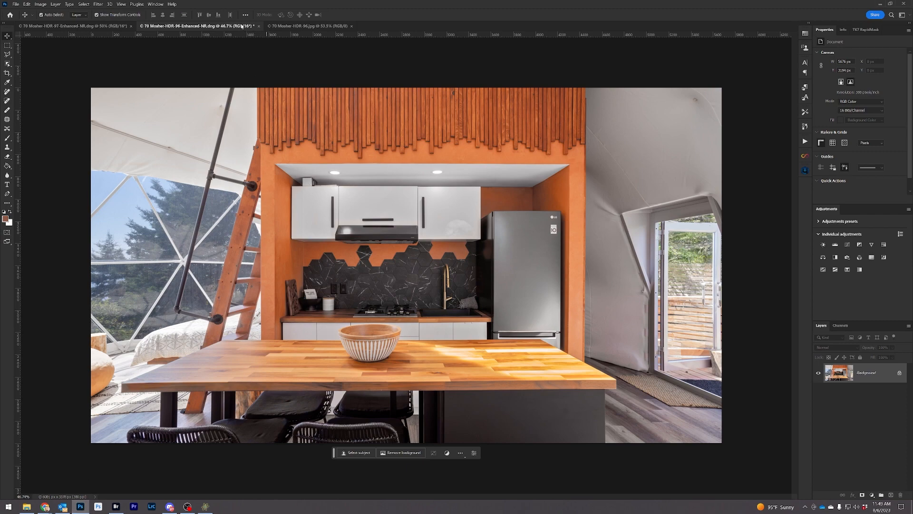
left_click(287, 26)
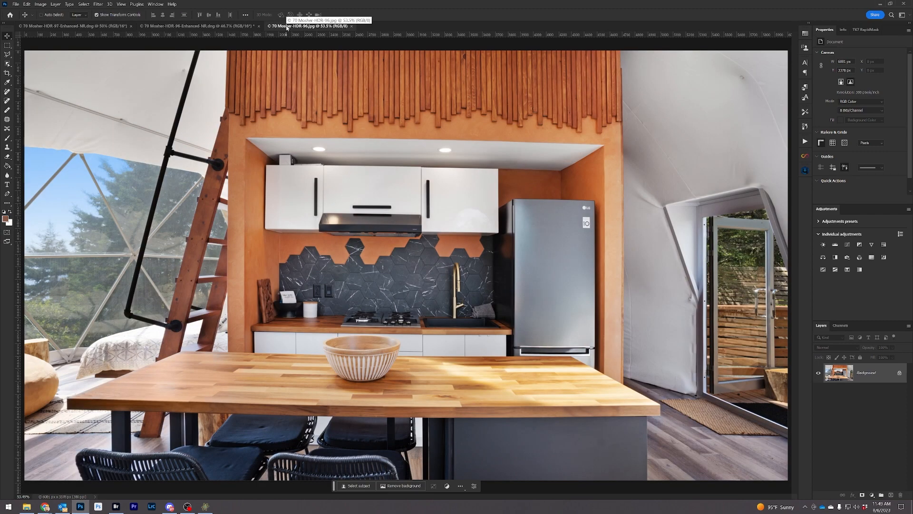
left_click(231, 27)
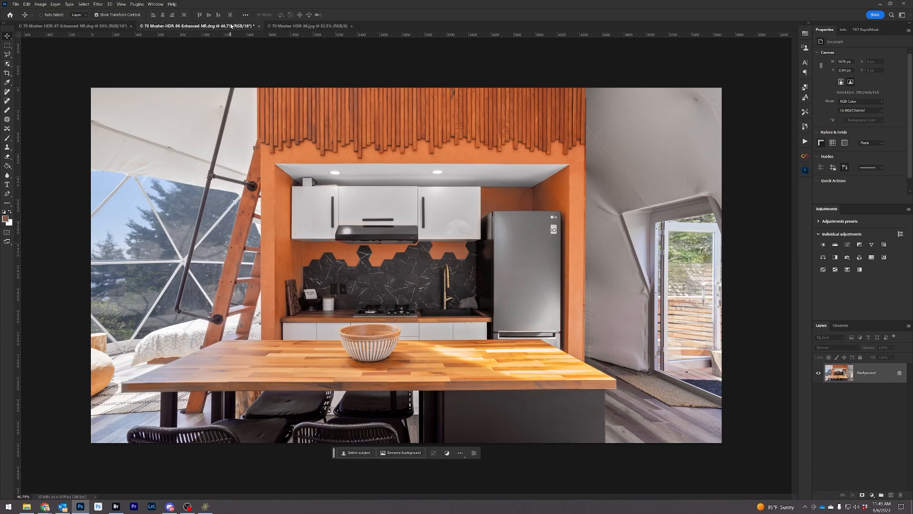